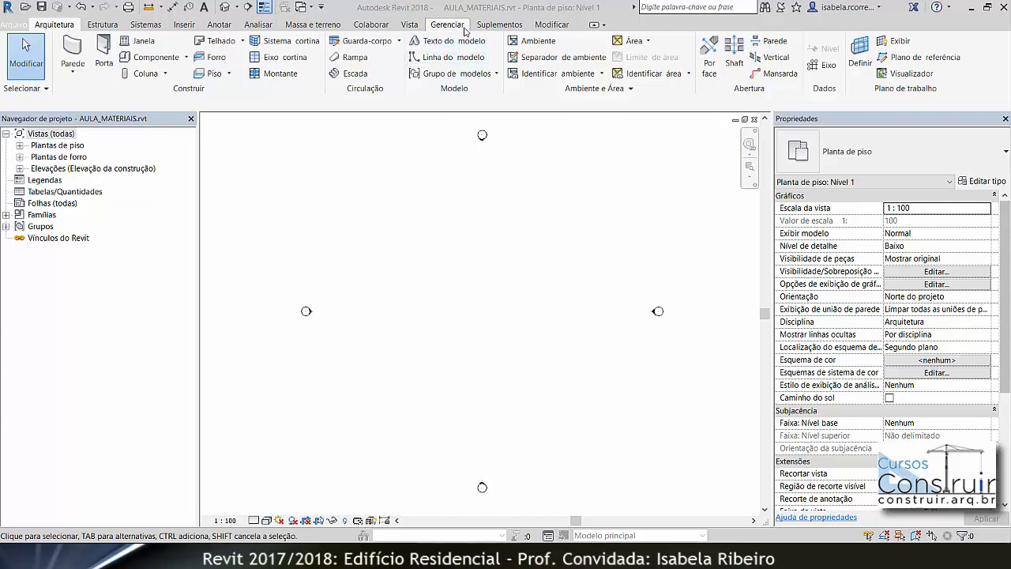
- Open the material browser and look through the list of project materials
{"action": "left_click", "coordinate": [447, 25]}
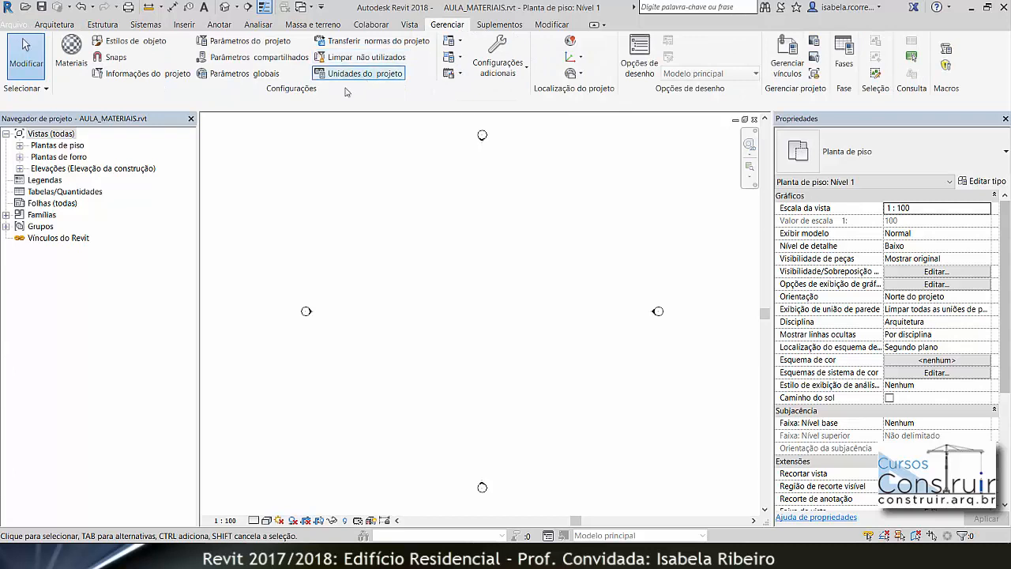
{"action": "left_click", "coordinate": [71, 70]}
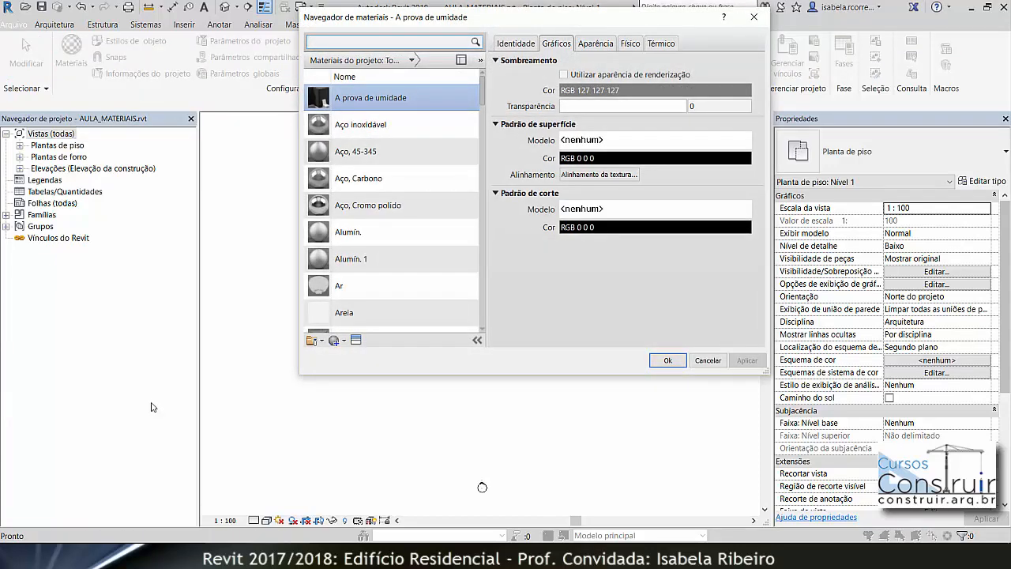
{"action": "scroll", "coordinate": [362, 228], "scroll_direction": "down", "scroll_amount": 1}
{"action": "left_click_drag", "start_coordinate": [483, 89], "coordinate": [483, 160]}
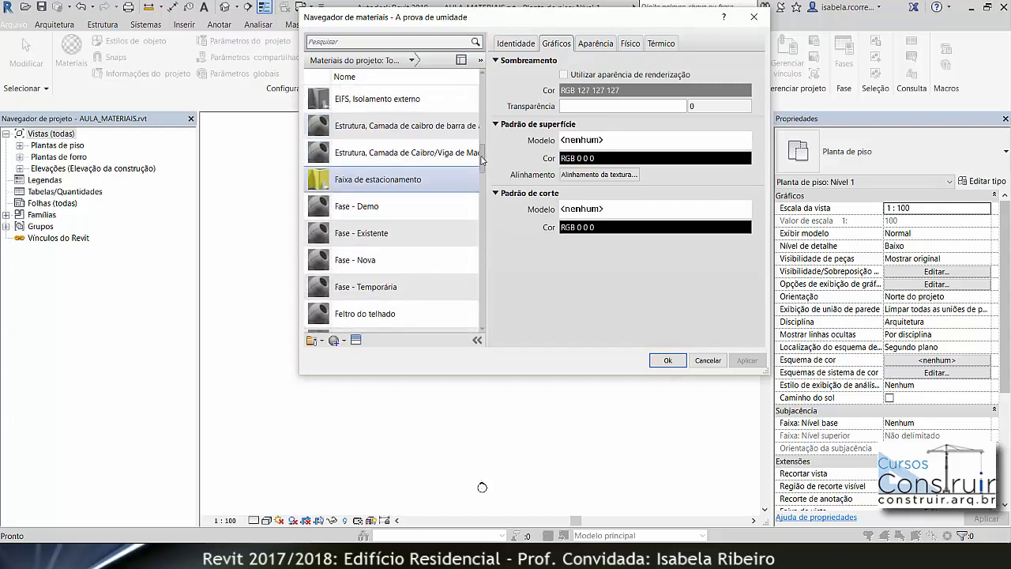
{"action": "left_click_drag", "start_coordinate": [482, 161], "coordinate": [486, 192]}
{"action": "scroll", "coordinate": [421, 197], "scroll_direction": "up", "scroll_amount": 1}
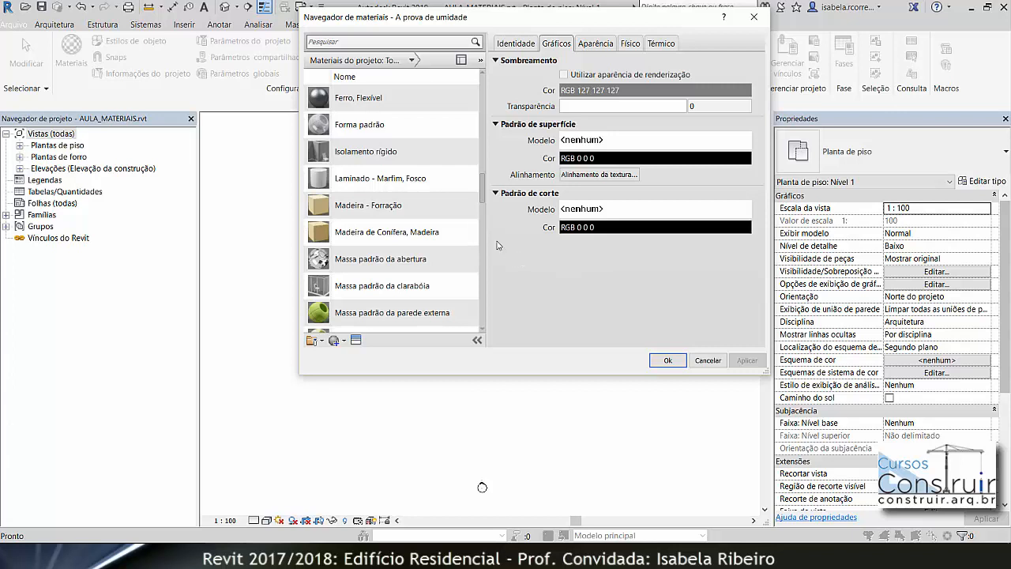
- Review the identity, graphics, appearance and physical properties of the Isolamento rígido material
{"action": "left_click", "coordinate": [424, 156]}
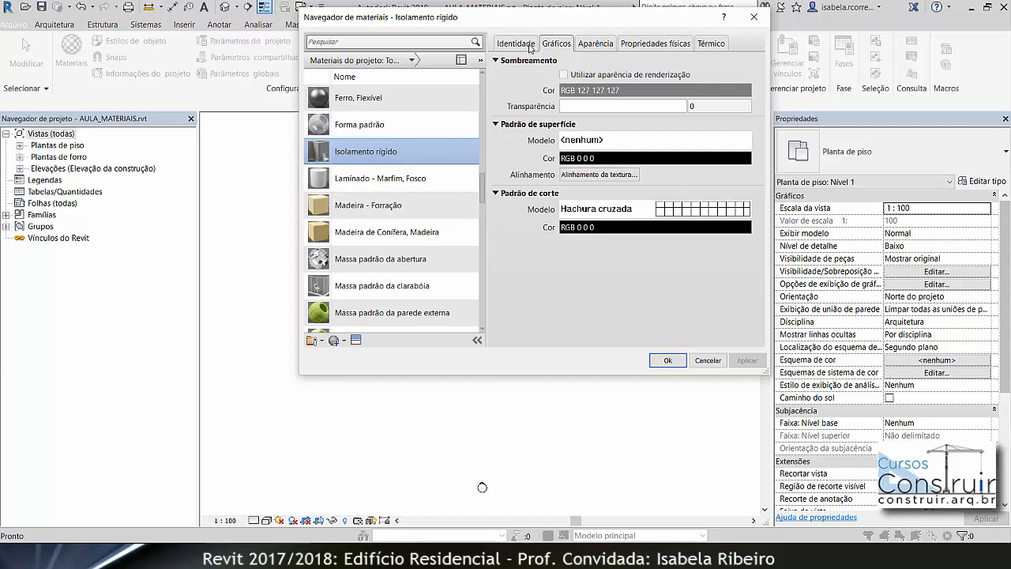
{"action": "left_click", "coordinate": [530, 44]}
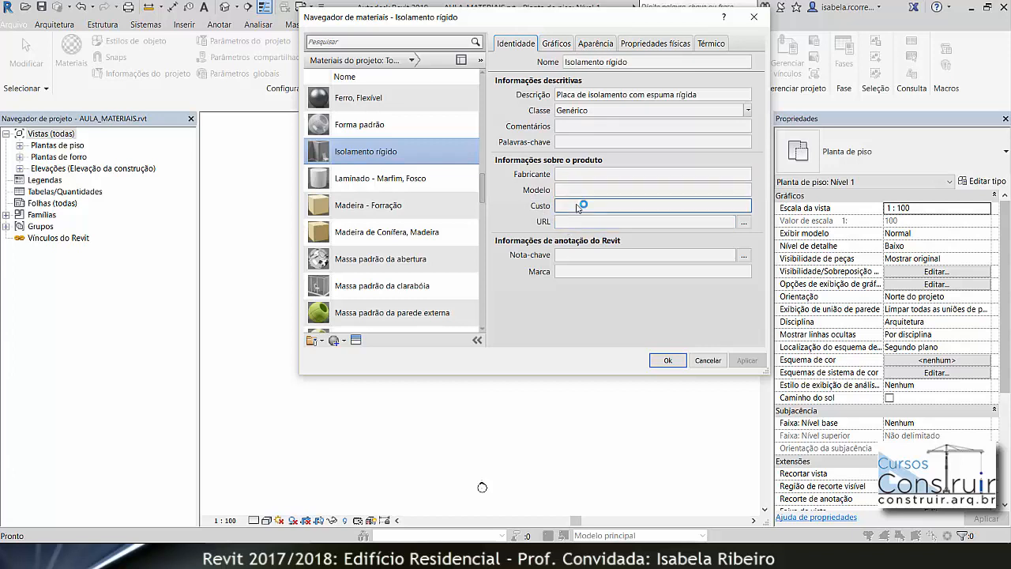
{"action": "left_click", "coordinate": [556, 43]}
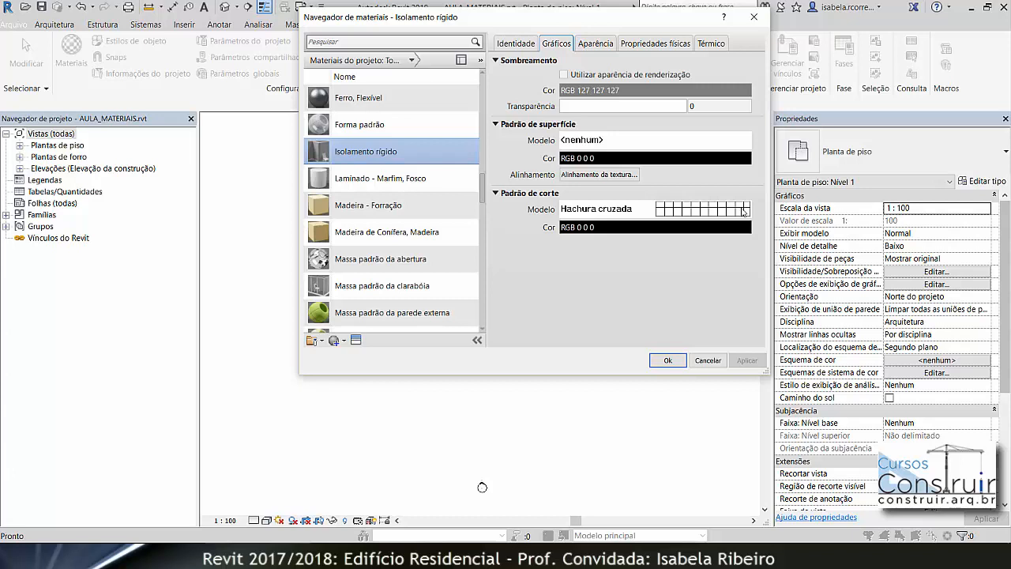
{"action": "left_click", "coordinate": [604, 45]}
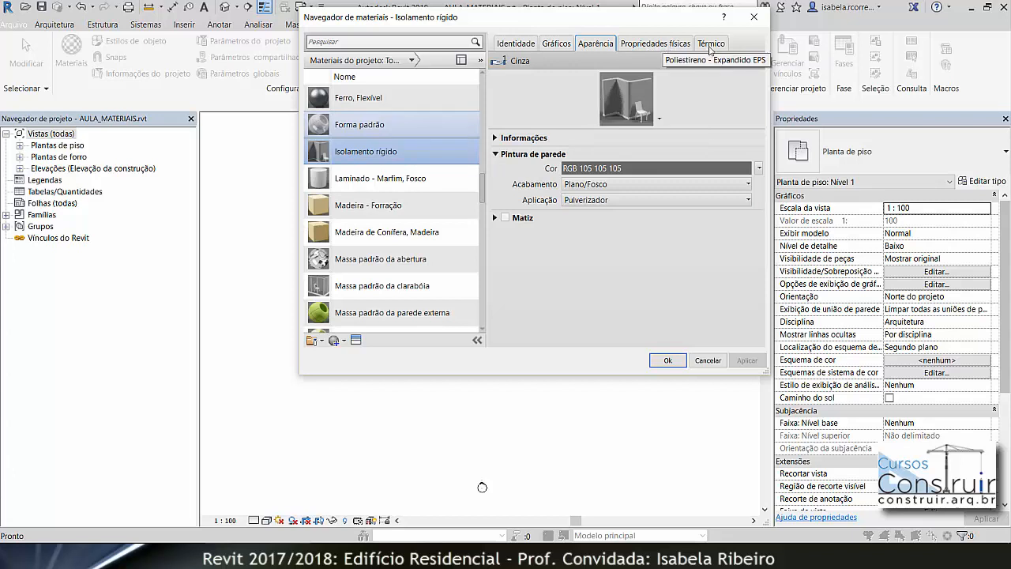
{"action": "left_click", "coordinate": [661, 44]}
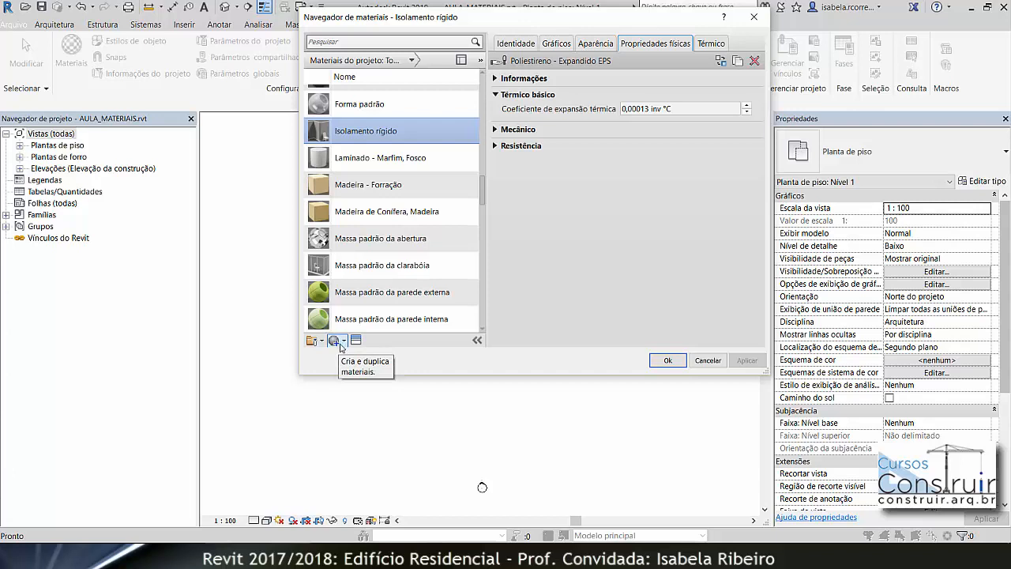
- Create a new material and rename it .TEXTURA_GRAFIATO
{"action": "left_click", "coordinate": [341, 344]}
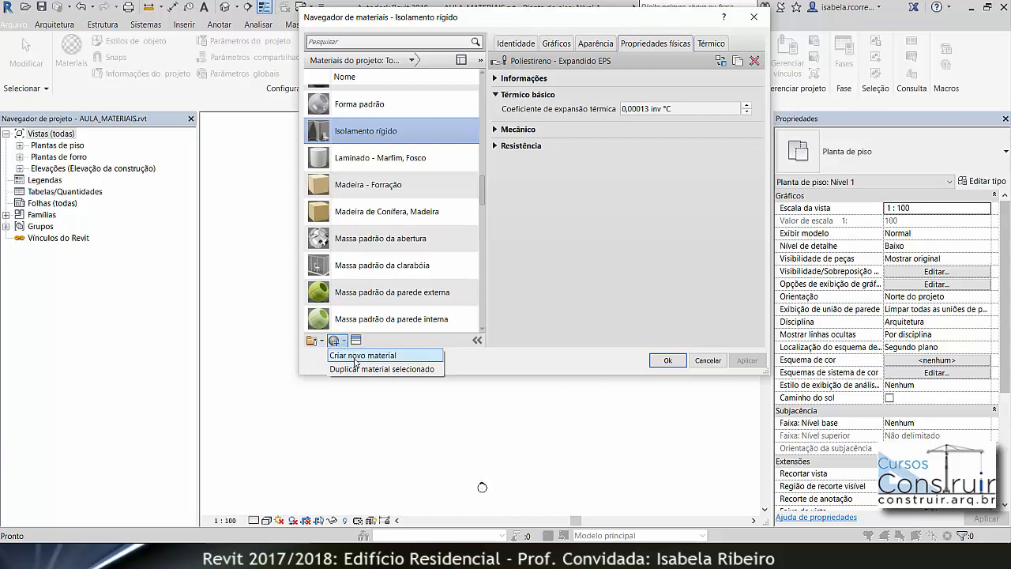
{"action": "left_click", "coordinate": [404, 357]}
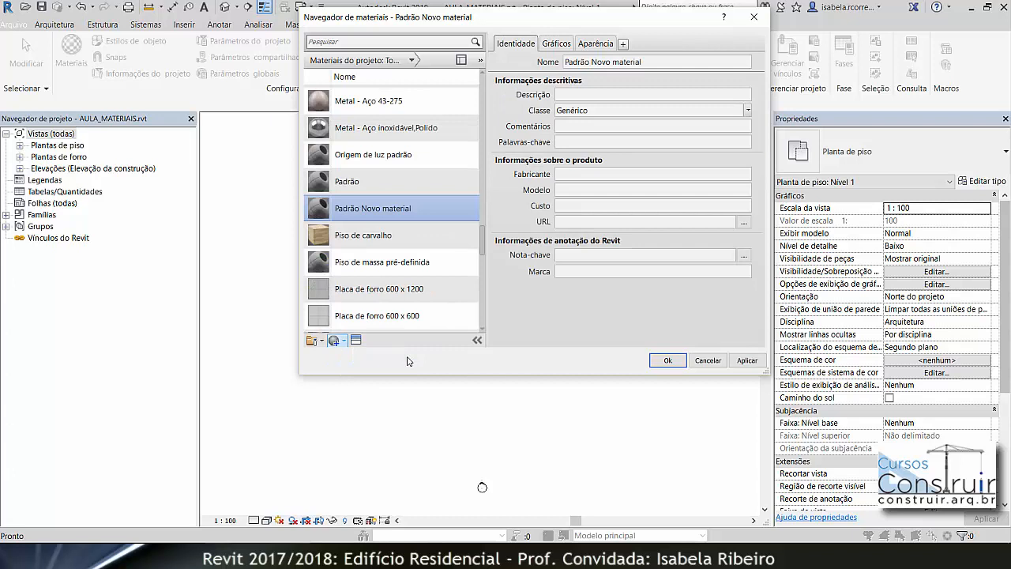
{"action": "scroll", "coordinate": [399, 316], "scroll_direction": "down", "scroll_amount": 1}
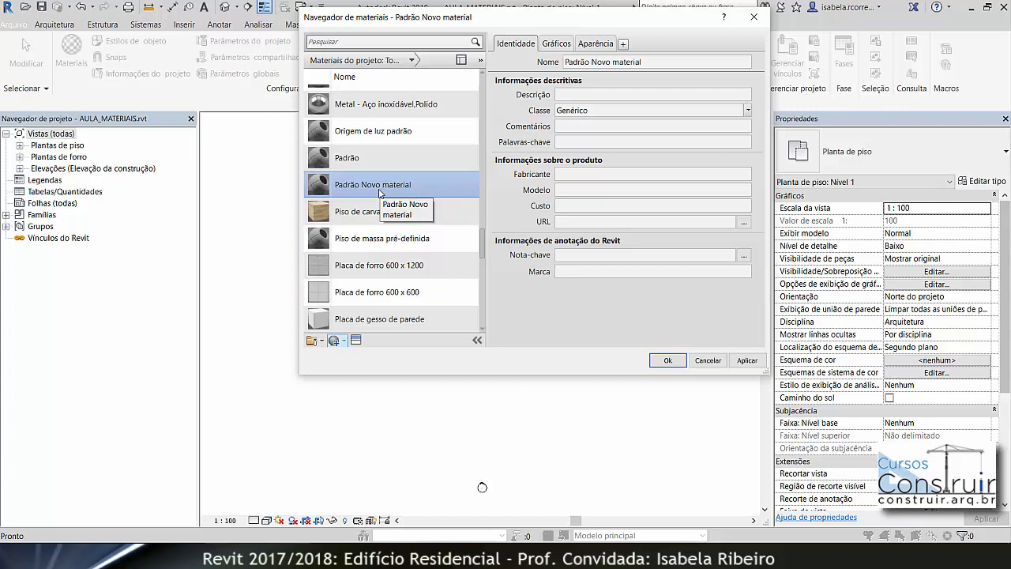
{"action": "right_click", "coordinate": [380, 193]}
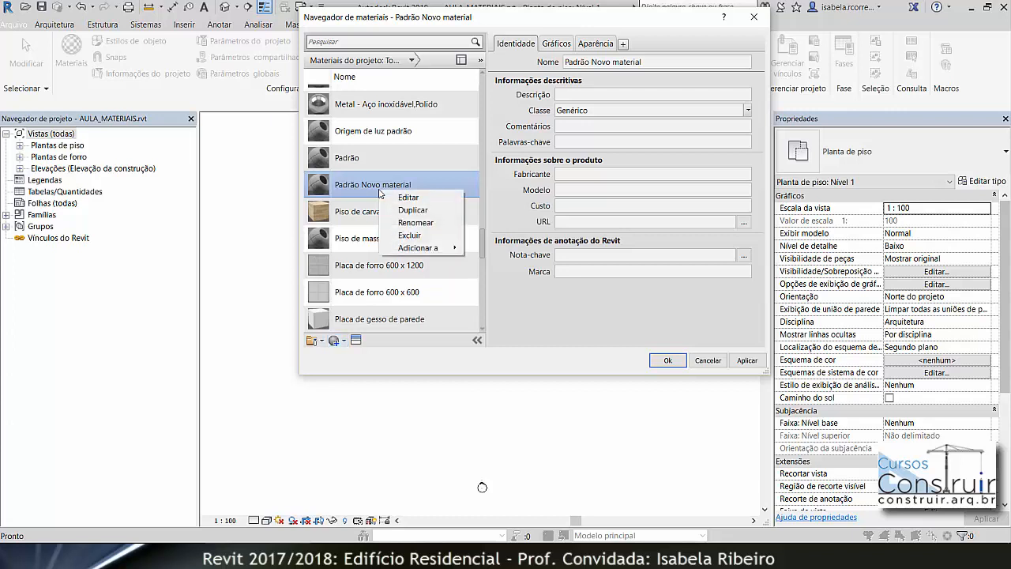
{"action": "left_click", "coordinate": [400, 223]}
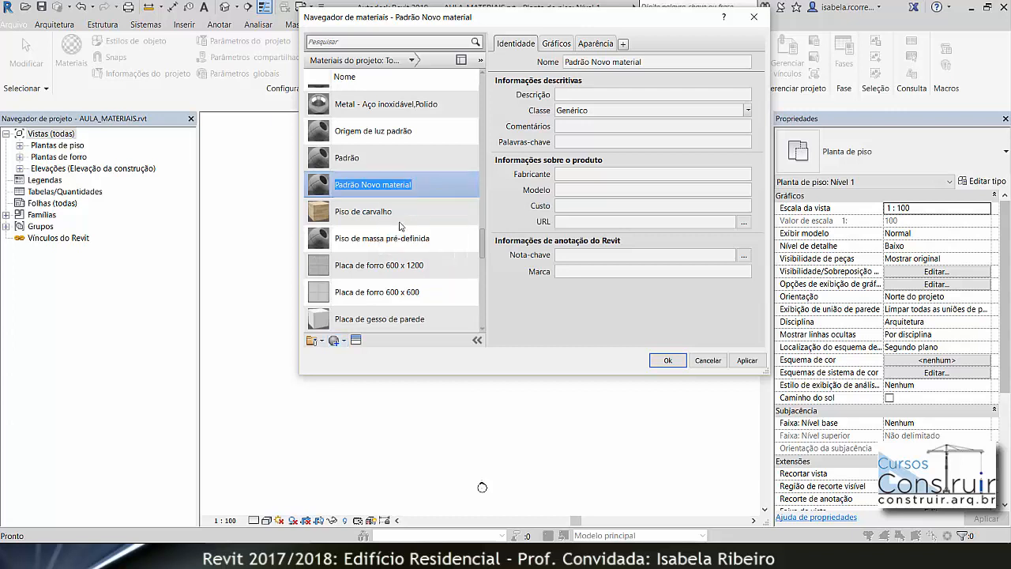
{"action": "key", "text": "BackSpace"}
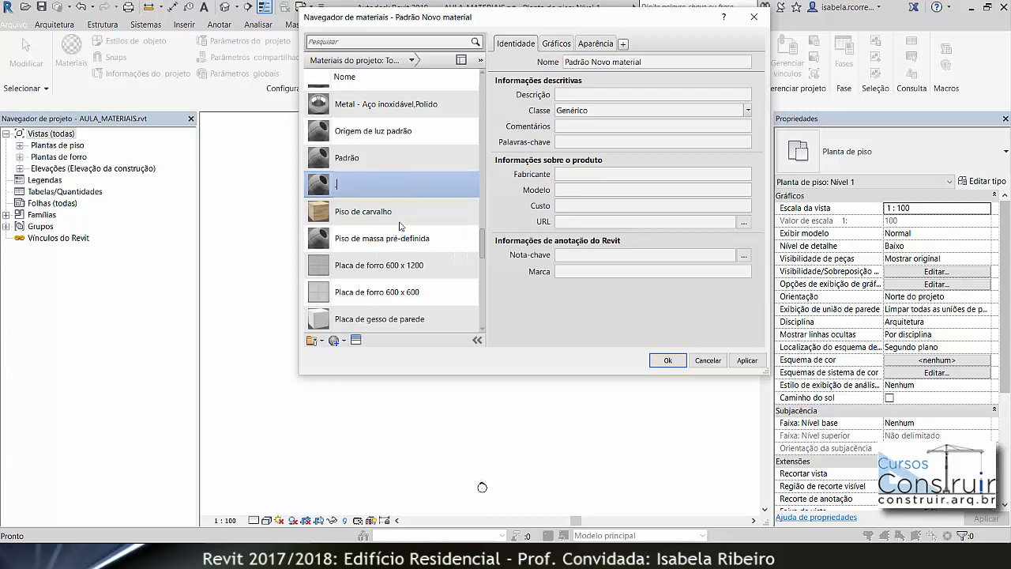
{"action": "type", "text": ".TEXTURA_GRAFIATO"}
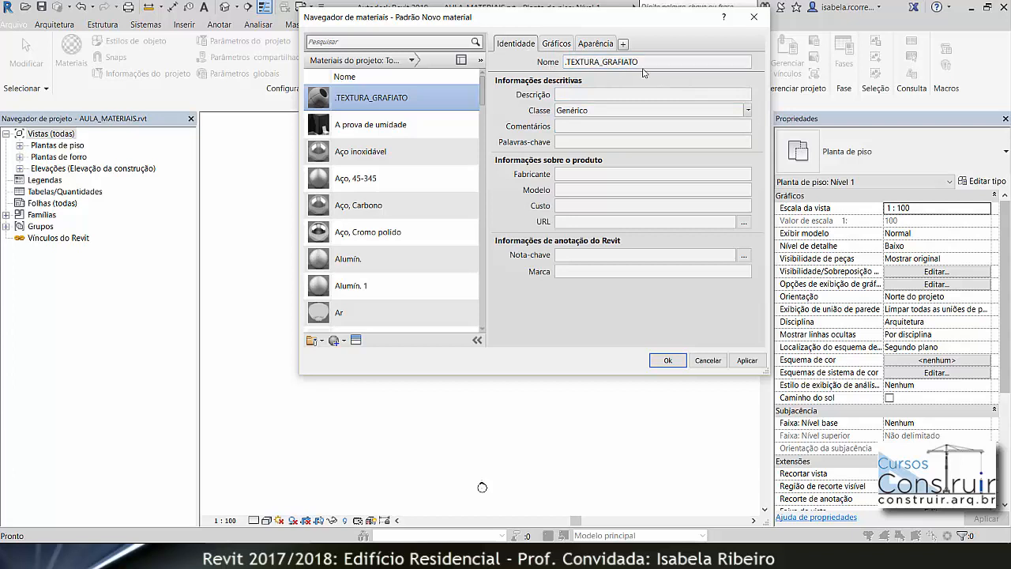
- Enter the description "Textura de grafiato branco" for the new material and set its class to Diversos
{"action": "left_click", "coordinate": [583, 98]}
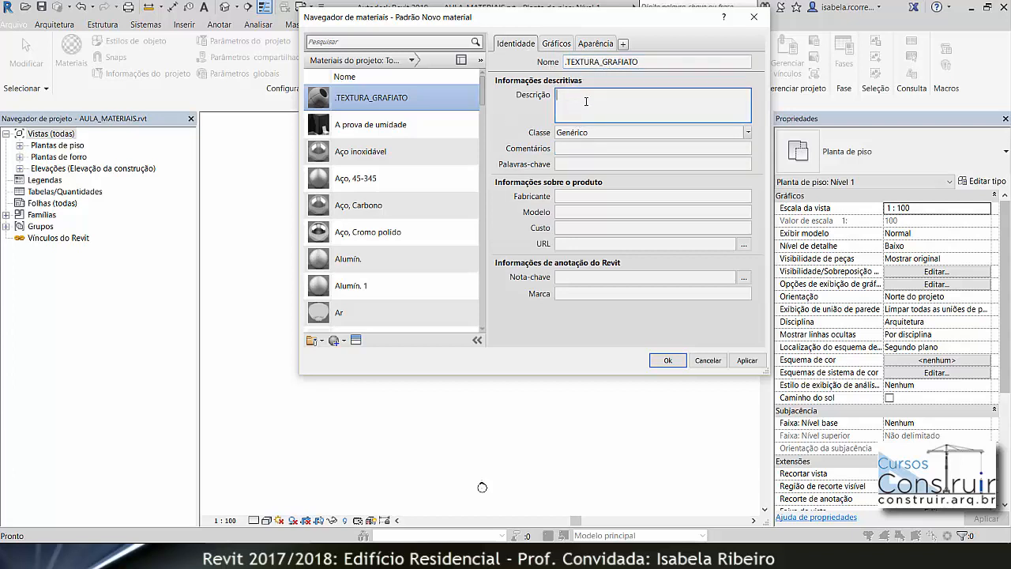
{"action": "type", "text": "Textura g"}
{"action": "type", "text": "e grafiato branco"}
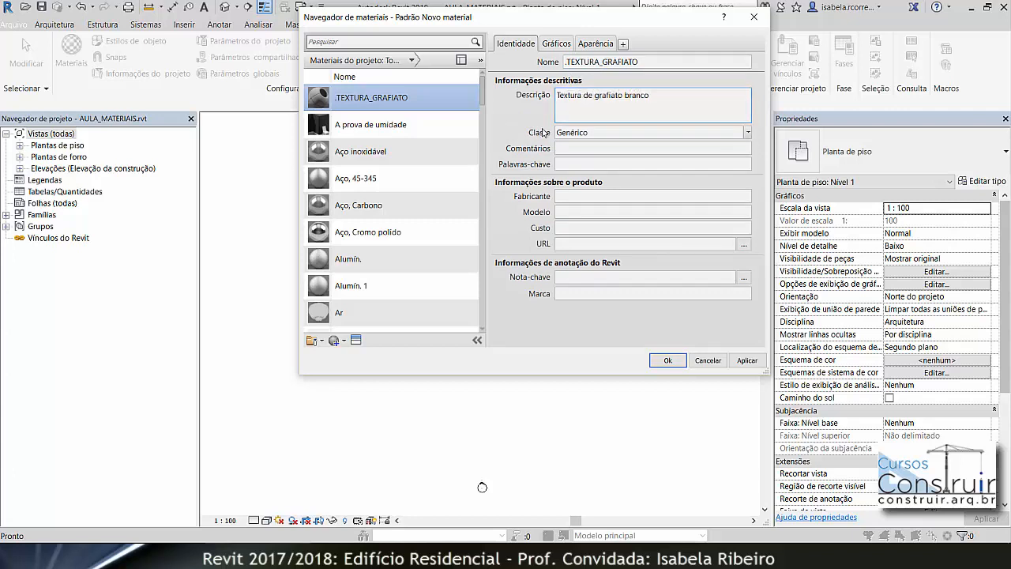
{"action": "left_click", "coordinate": [747, 132]}
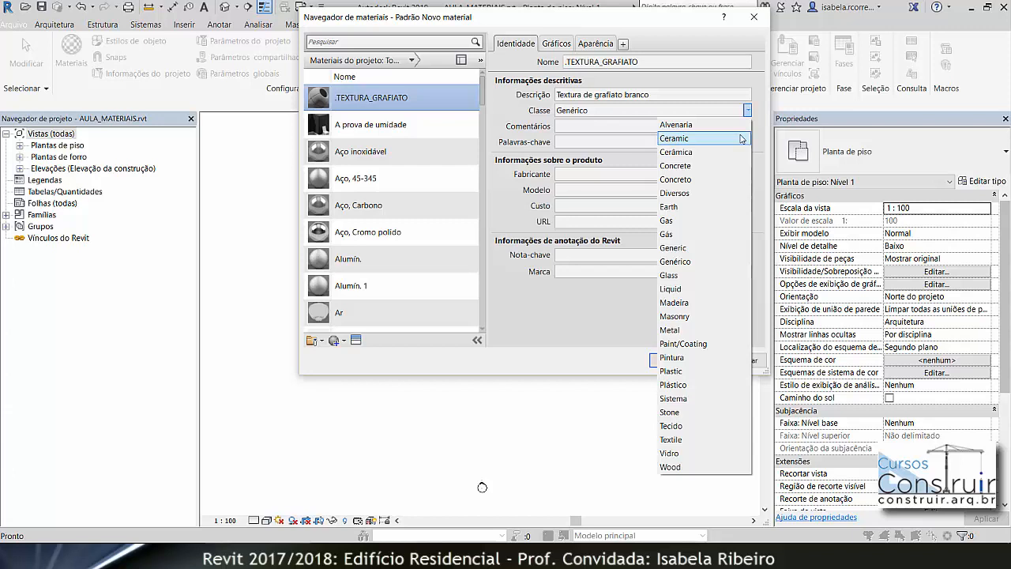
{"action": "left_click", "coordinate": [739, 194]}
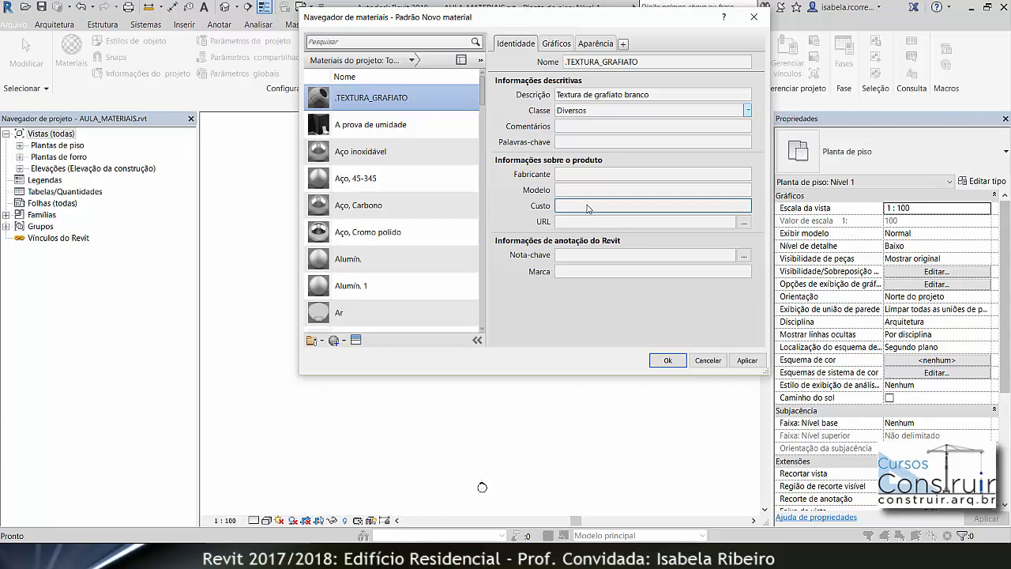
- Lighten the shading colour of the .TEXTURA_GRAFIATO material to RGB 171 171 171 in its graphics properties
{"action": "left_click", "coordinate": [562, 46]}
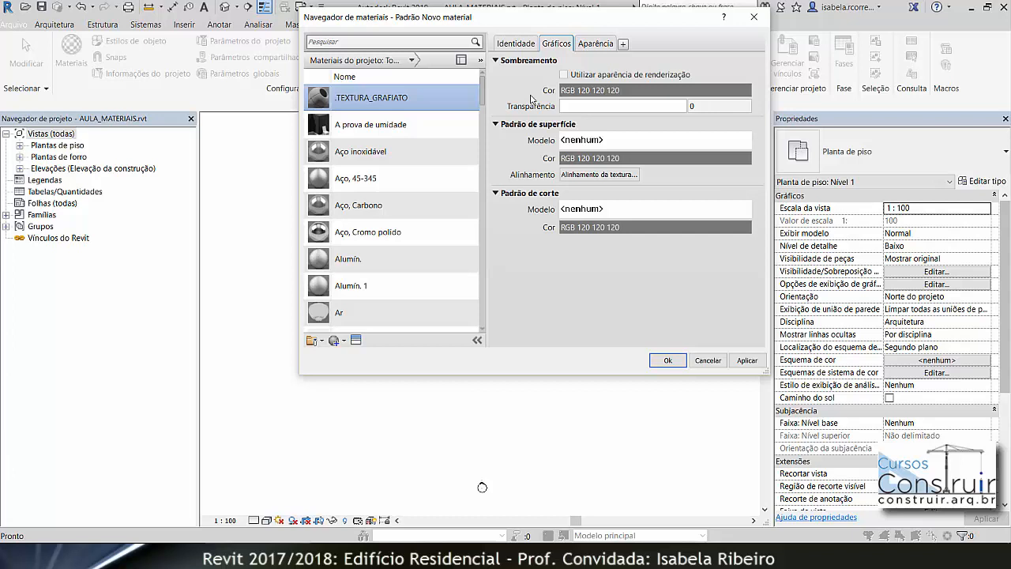
{"action": "scroll", "coordinate": [395, 260], "scroll_direction": "down", "scroll_amount": 1}
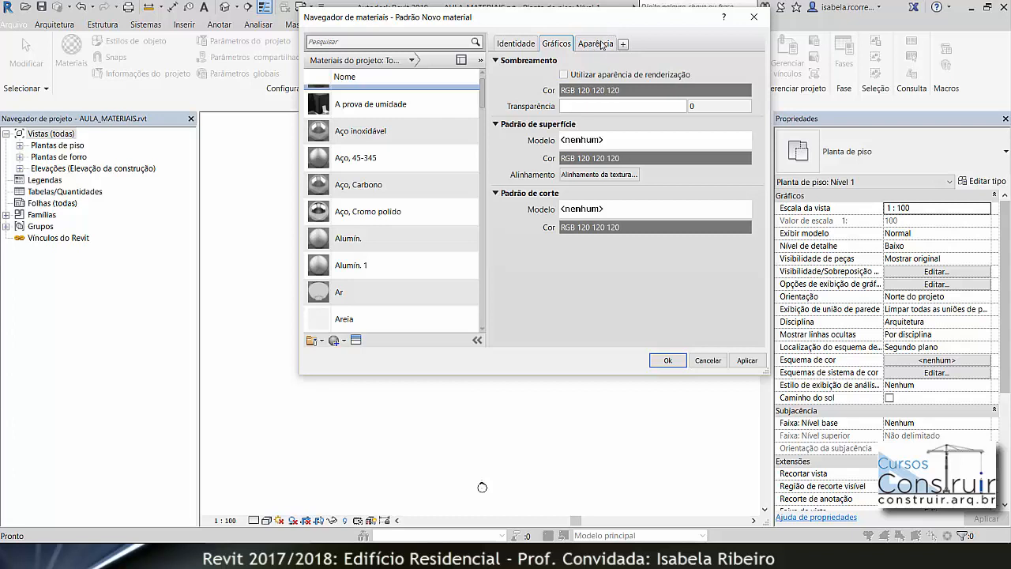
{"action": "left_click", "coordinate": [625, 102]}
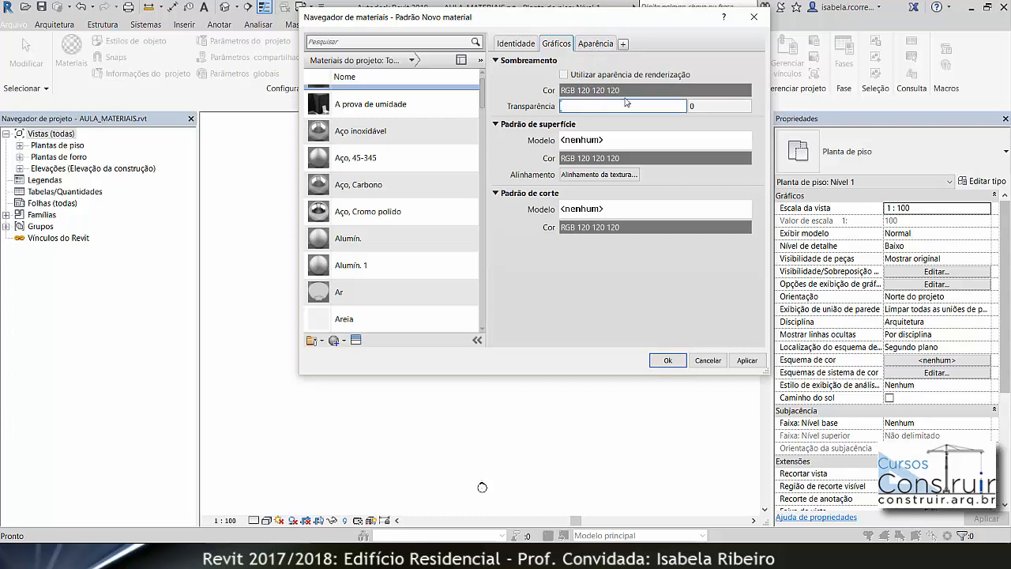
{"action": "left_click", "coordinate": [573, 96]}
{"action": "left_click_drag", "start_coordinate": [577, 71], "coordinate": [593, 119]}
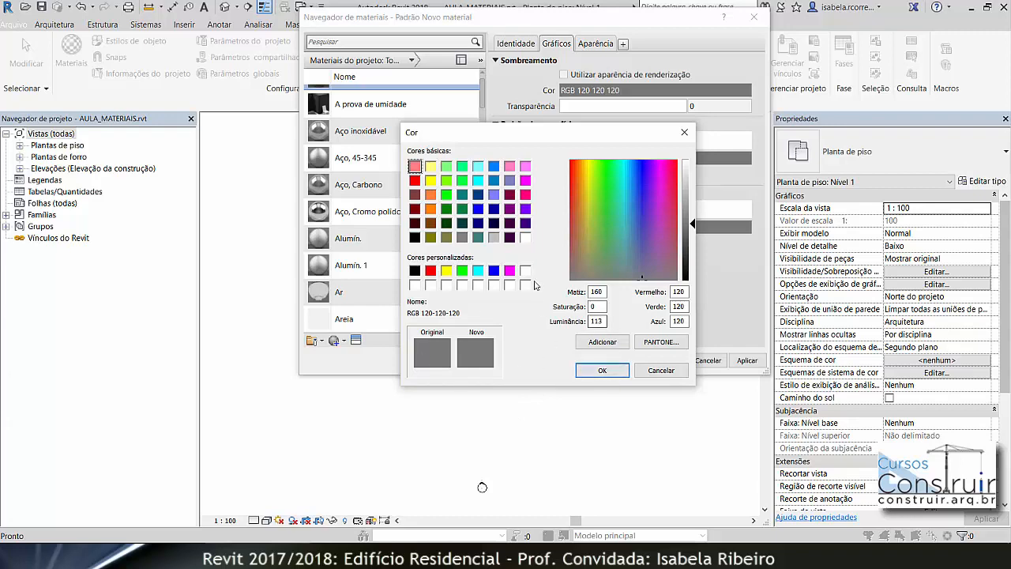
{"action": "left_click_drag", "start_coordinate": [694, 228], "coordinate": [694, 200]}
{"action": "left_click", "coordinate": [619, 370]}
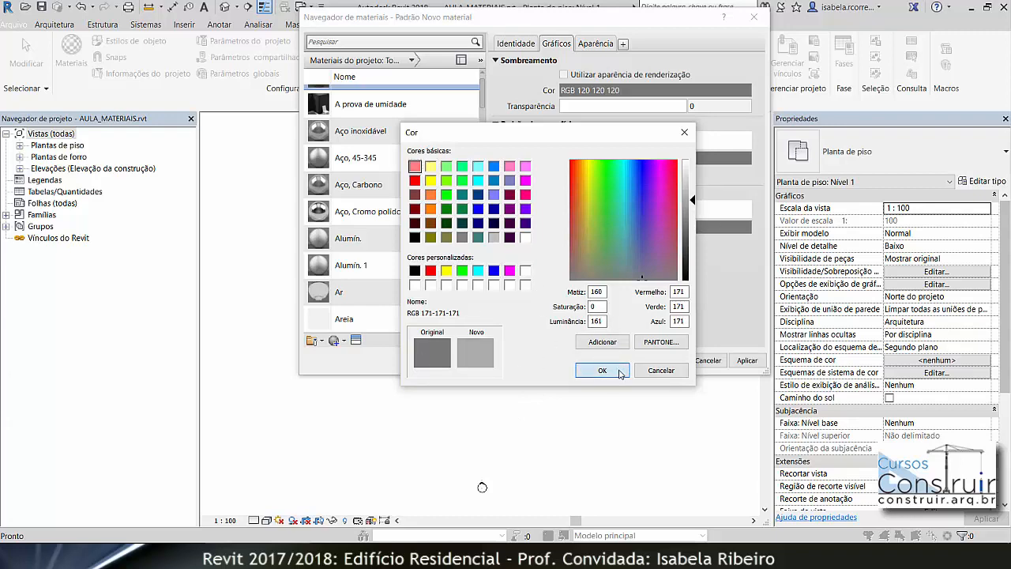
{"action": "mouse_move", "coordinate": [563, 106]}
{"action": "left_mouse_down"}
{"action": "mouse_move", "coordinate": [597, 106]}
{"action": "mouse_move", "coordinate": [564, 106]}
{"action": "left_mouse_up"}
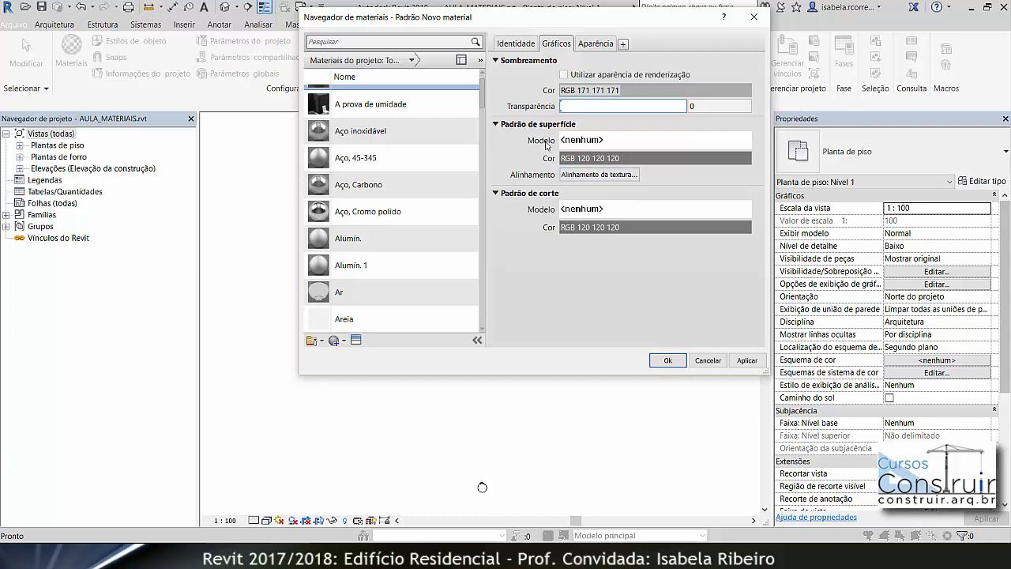
- Assign the drafting fill pattern "Areia - densa" as the material's surface pattern
{"action": "left_click", "coordinate": [610, 143]}
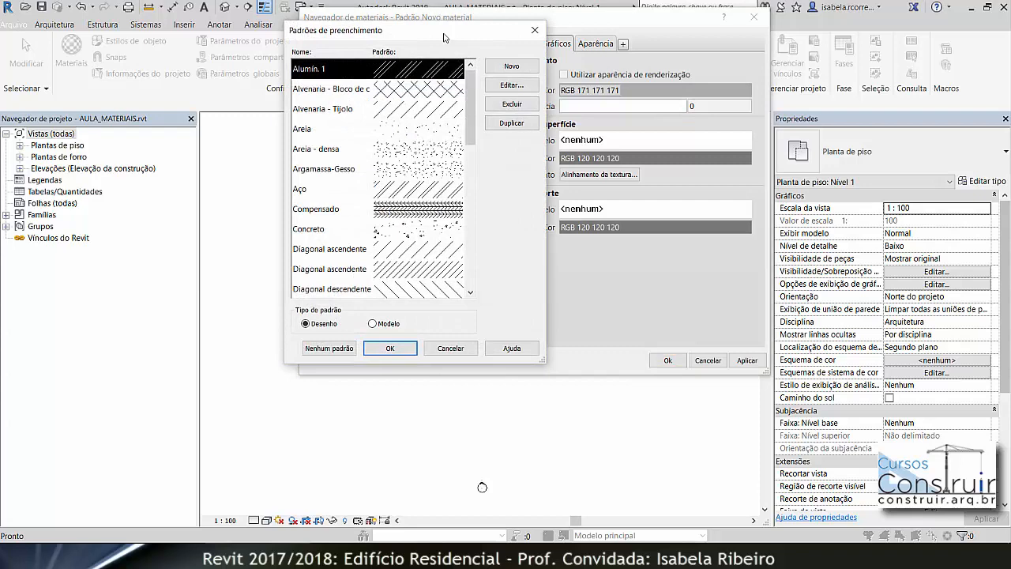
{"action": "left_click_drag", "start_coordinate": [447, 38], "coordinate": [472, 29]}
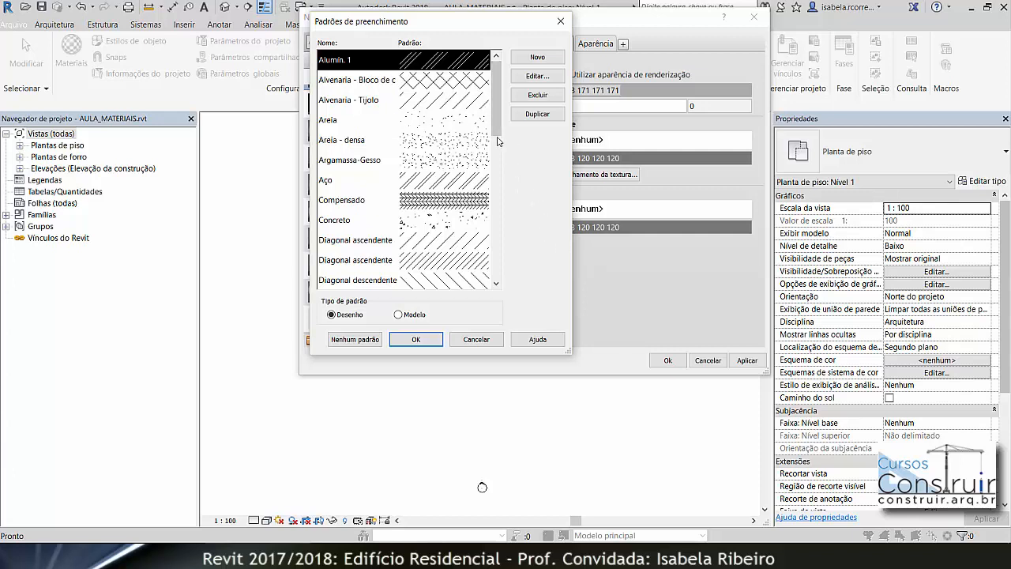
{"action": "mouse_move", "coordinate": [499, 118]}
{"action": "left_mouse_down"}
{"action": "mouse_move", "coordinate": [501, 144]}
{"action": "mouse_move", "coordinate": [501, 98]}
{"action": "left_mouse_up"}
{"action": "left_click", "coordinate": [419, 147]}
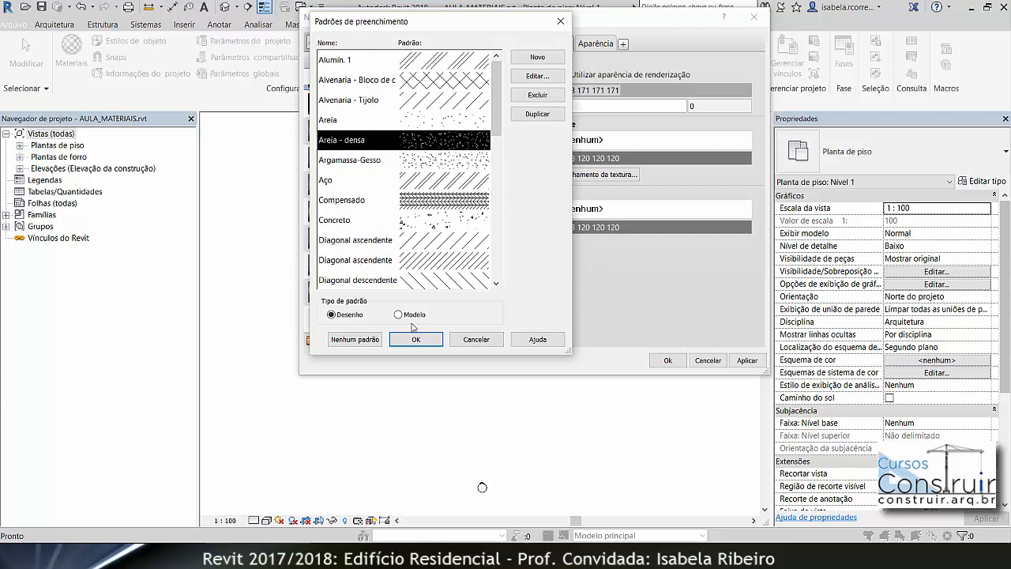
{"action": "left_click", "coordinate": [415, 338]}
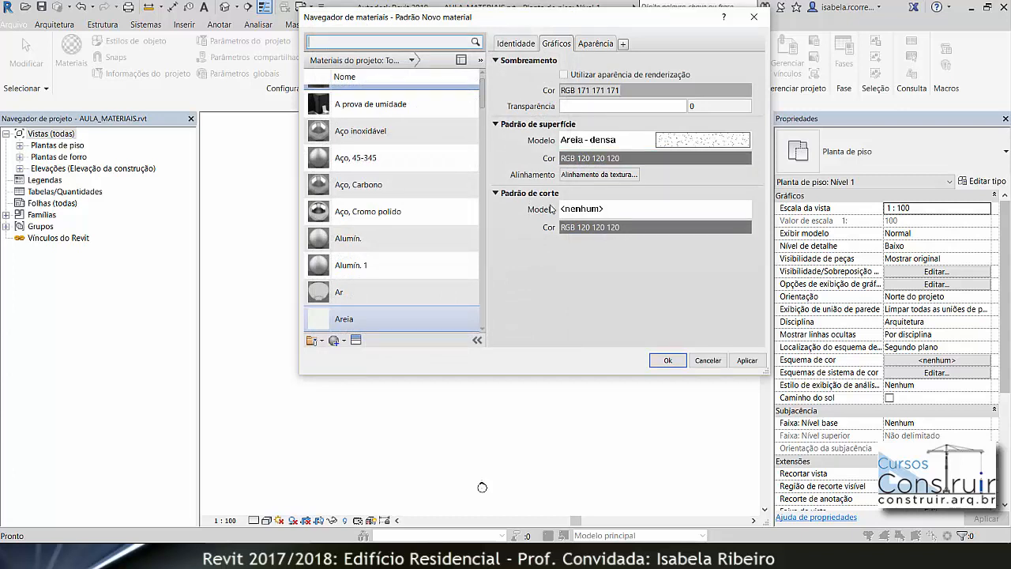
- Assign the fill pattern Argamassa-Gesso as the material's cut pattern
{"action": "left_click", "coordinate": [586, 210]}
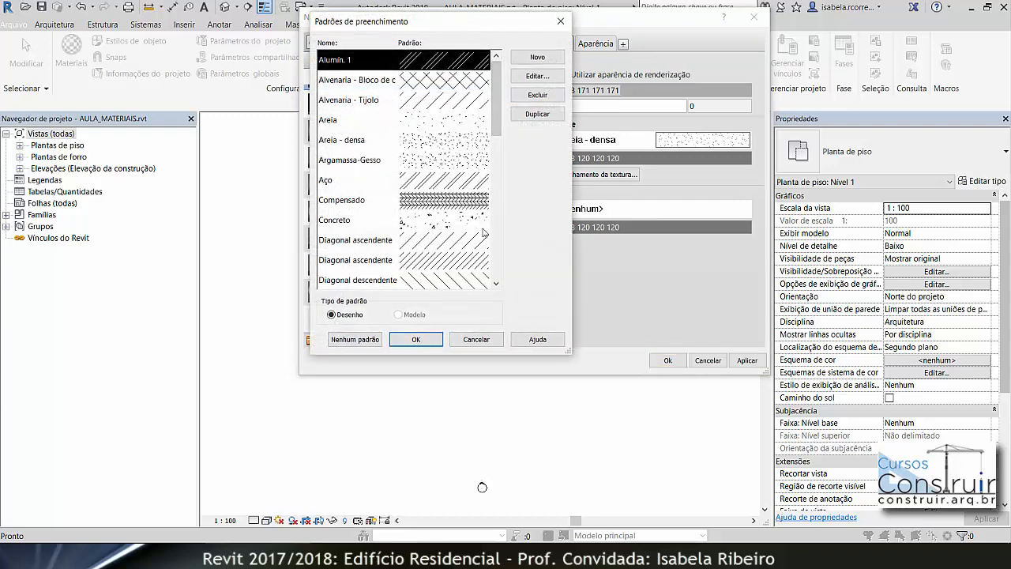
{"action": "left_click", "coordinate": [432, 162]}
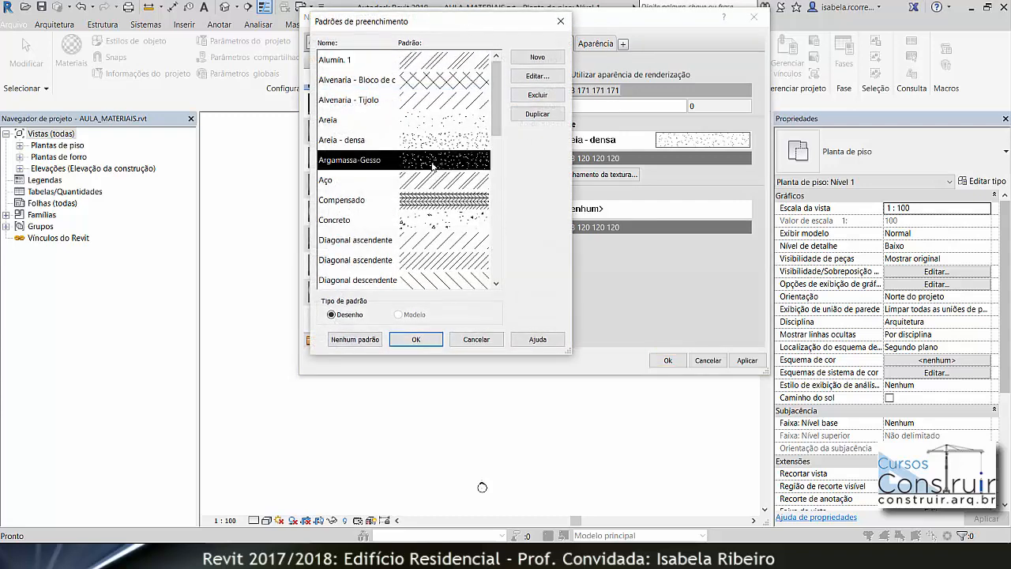
{"action": "left_click", "coordinate": [416, 340]}
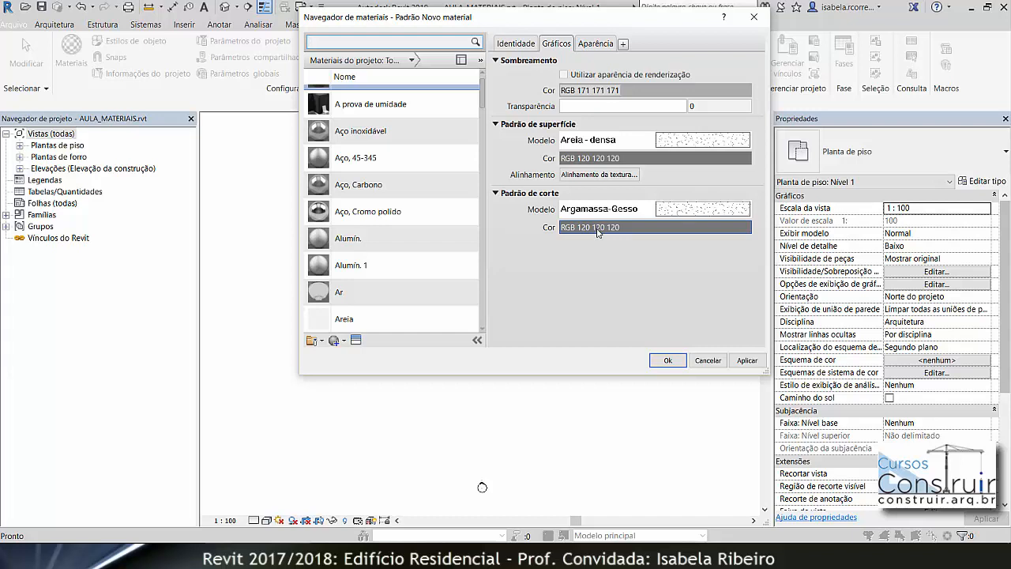
- Rename the material's appearance asset as "Textura grafiato" in its appearance information
{"action": "left_click", "coordinate": [596, 43]}
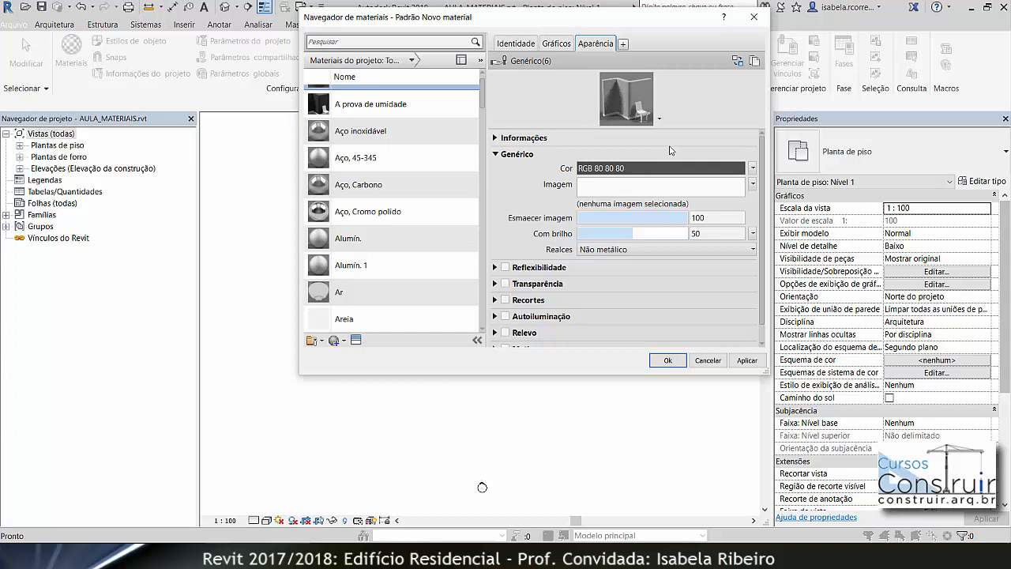
{"action": "left_click", "coordinate": [497, 139]}
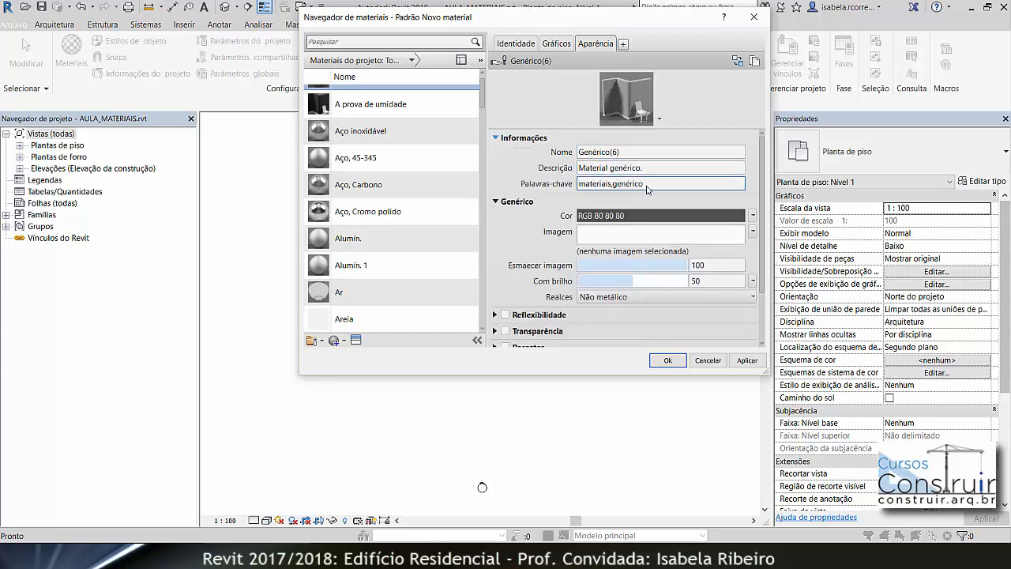
{"action": "left_click", "coordinate": [629, 152]}
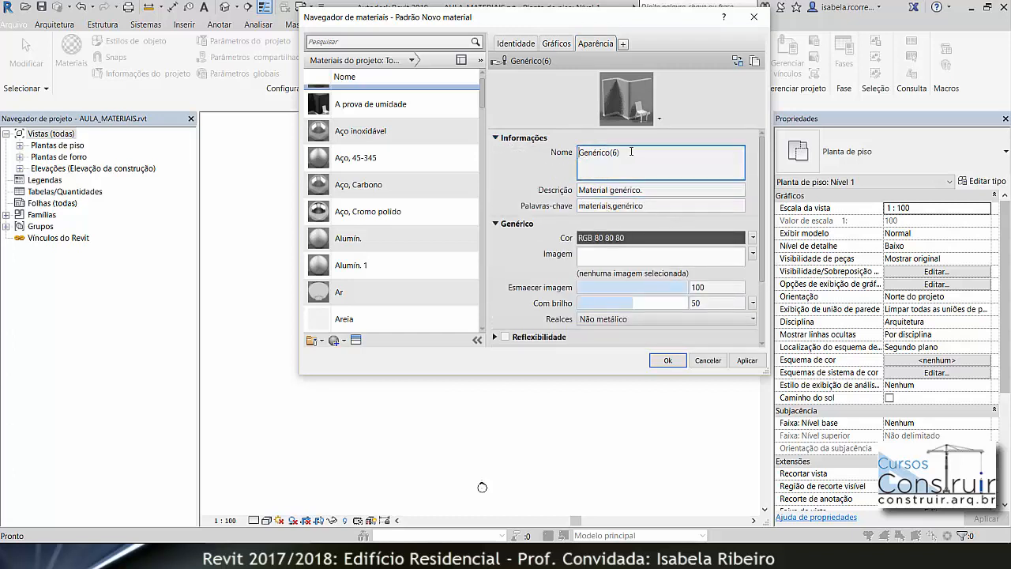
{"action": "left_click_drag", "start_coordinate": [626, 154], "coordinate": [578, 155]}
{"action": "type", "text": "T"}
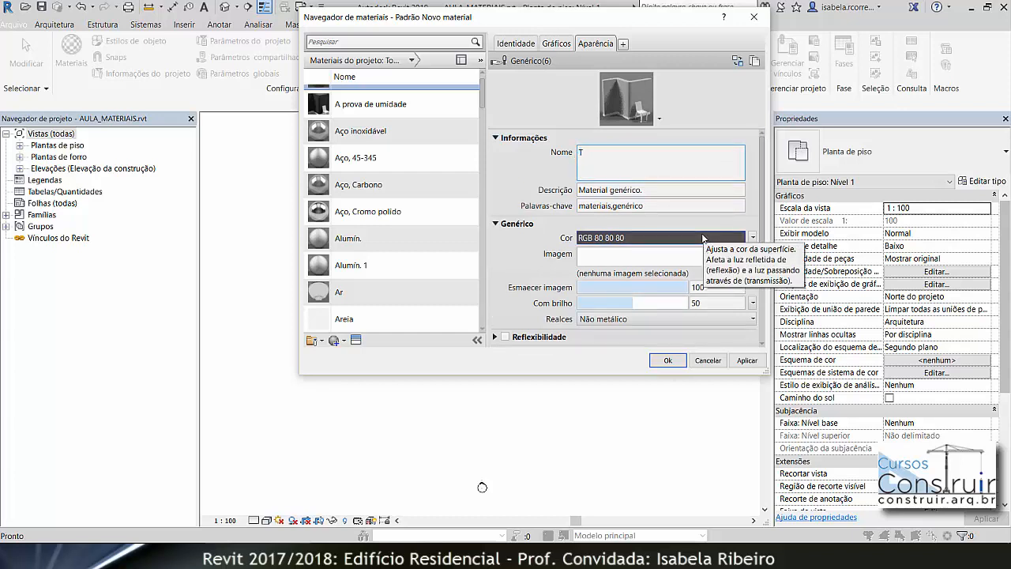
{"action": "type", "text": "extura grafiato"}
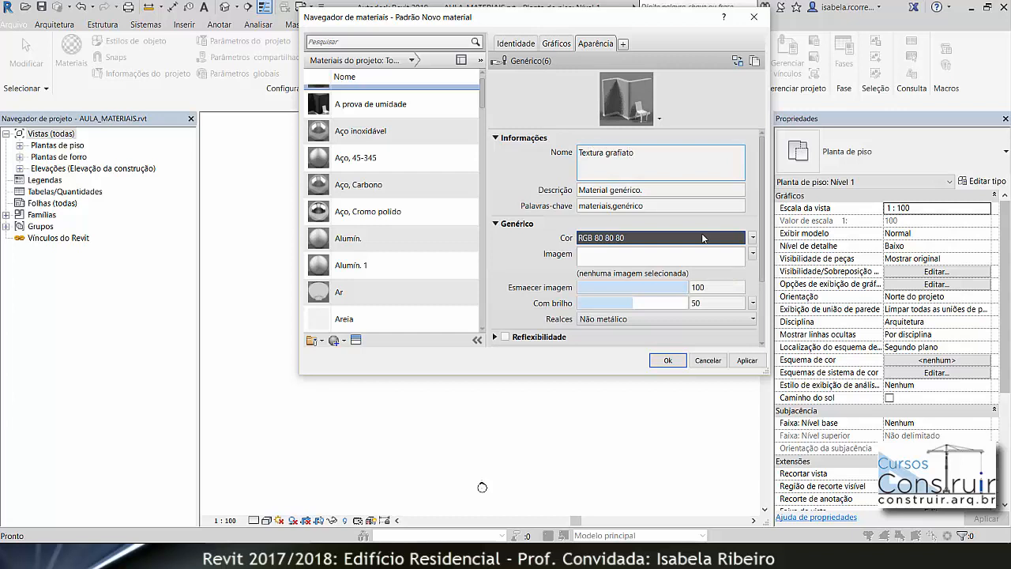
{"action": "left_click", "coordinate": [698, 193]}
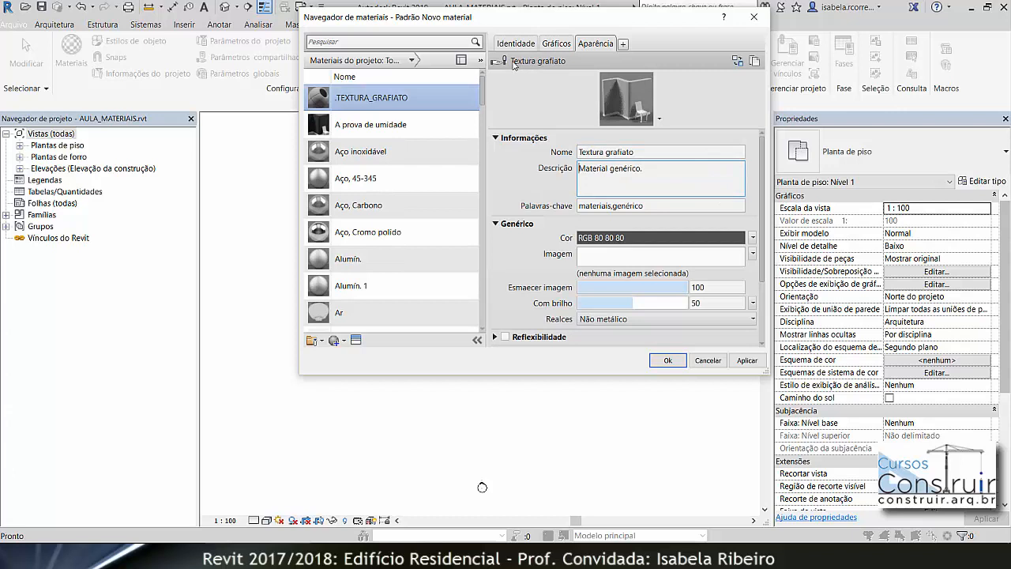
{"action": "left_click", "coordinate": [496, 139]}
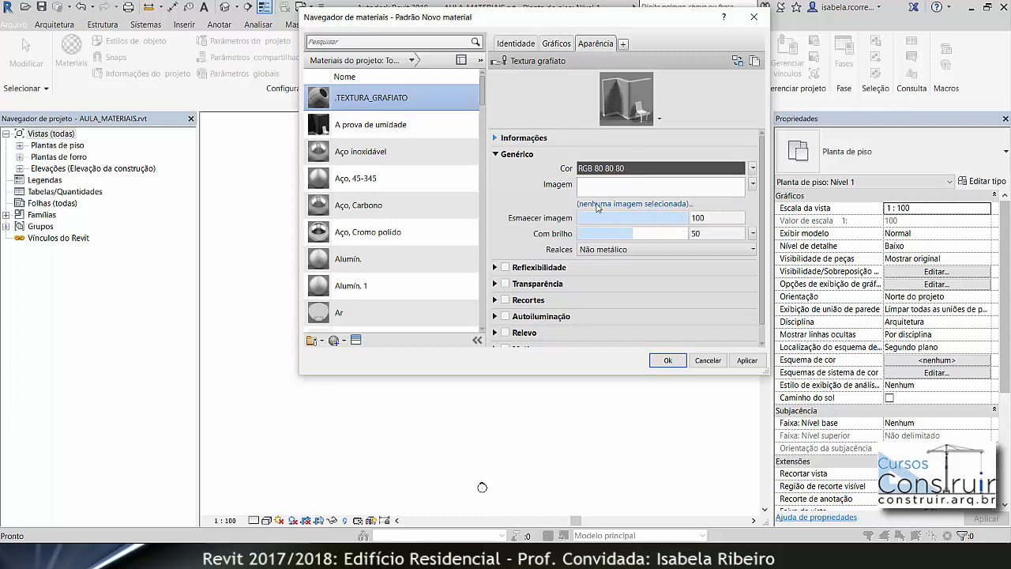
- Assign .Textura_grafiato_branco.jpg from the MATERIAIS folder as the generic appearance image, viewing the files as large icons
{"action": "left_click", "coordinate": [676, 204]}
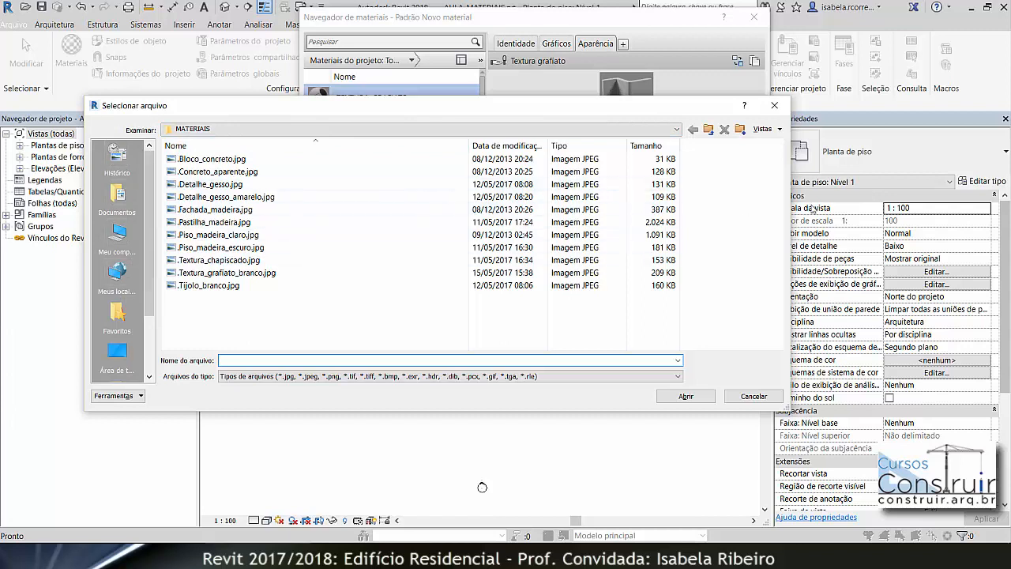
{"action": "right_click", "coordinate": [409, 308]}
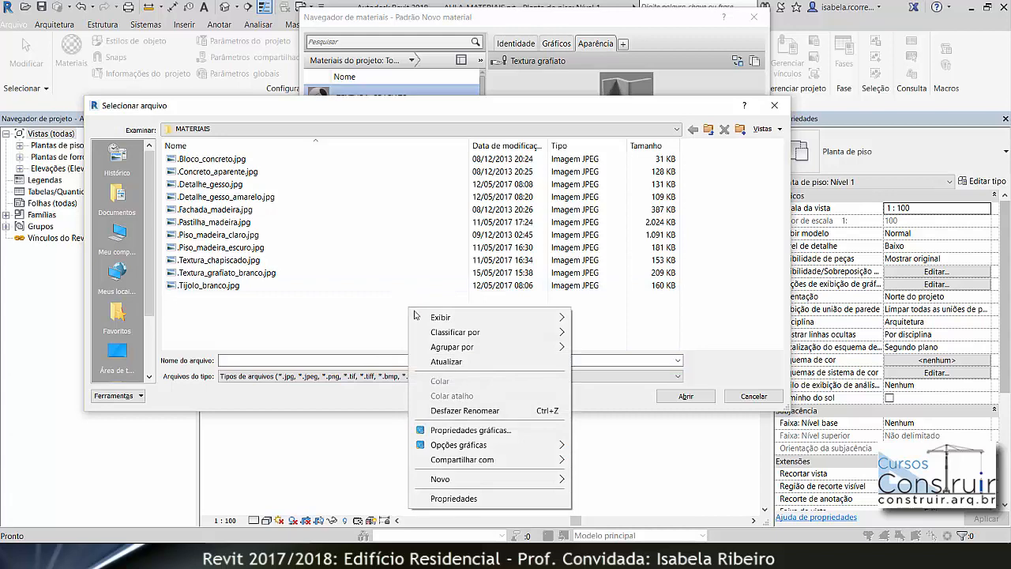
{"action": "mouse_move", "coordinate": [444, 318]}
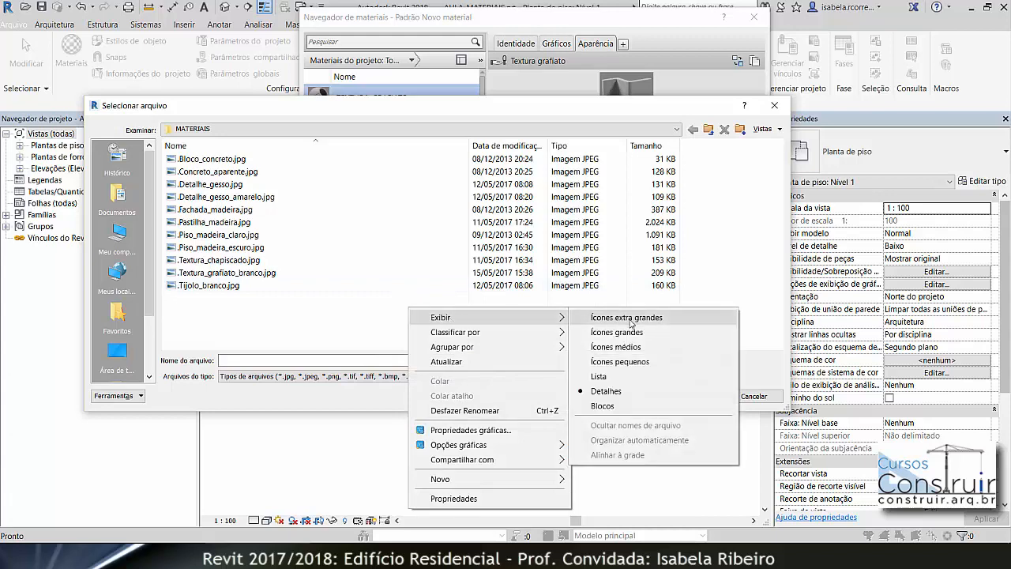
{"action": "left_click", "coordinate": [654, 338]}
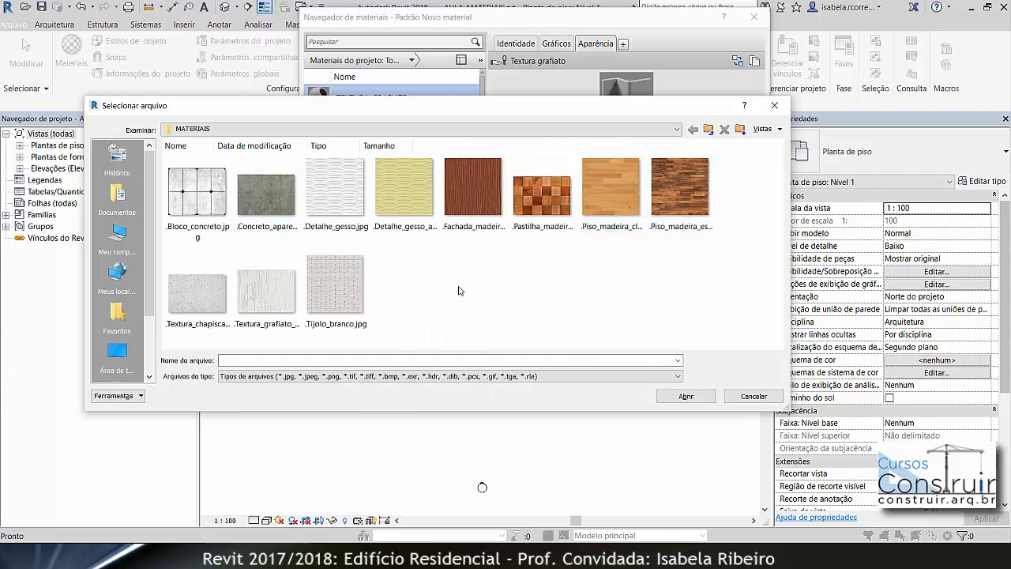
{"action": "left_click", "coordinate": [285, 302]}
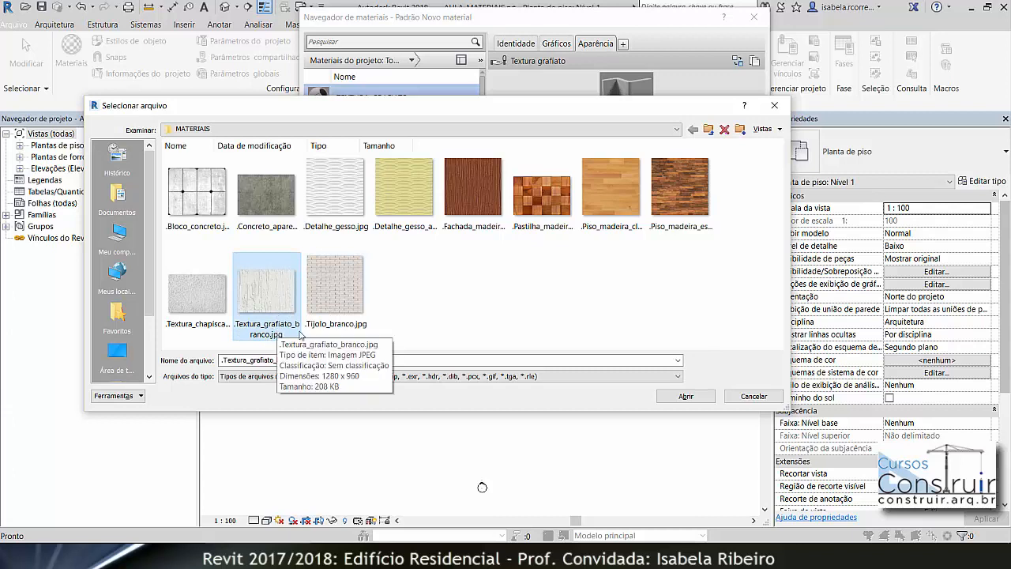
{"action": "left_click", "coordinate": [703, 396]}
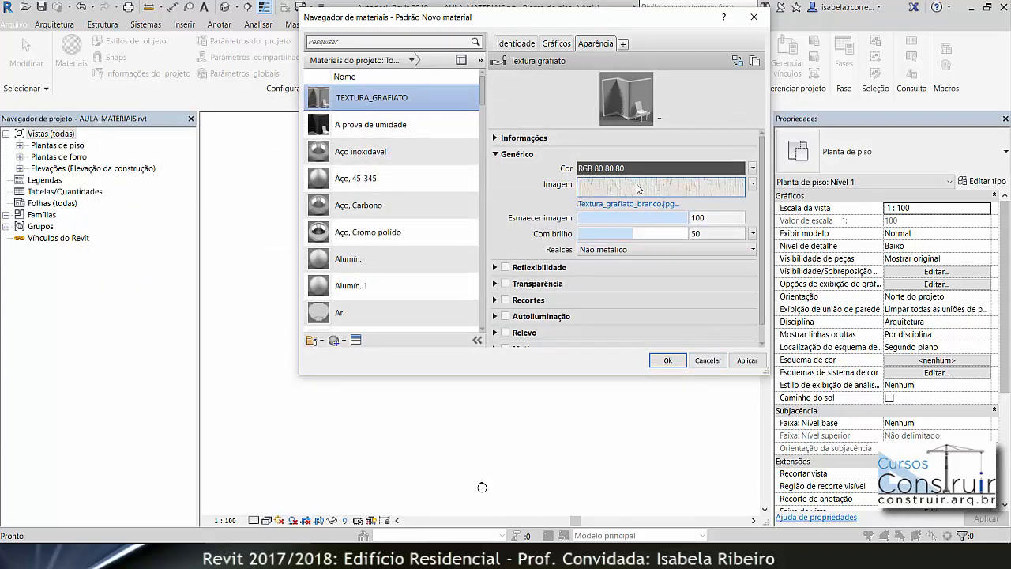
- Review the image fade and glossiness options of the generic appearance, and choose Não metálico for the highlights
{"action": "mouse_move", "coordinate": [636, 187]}
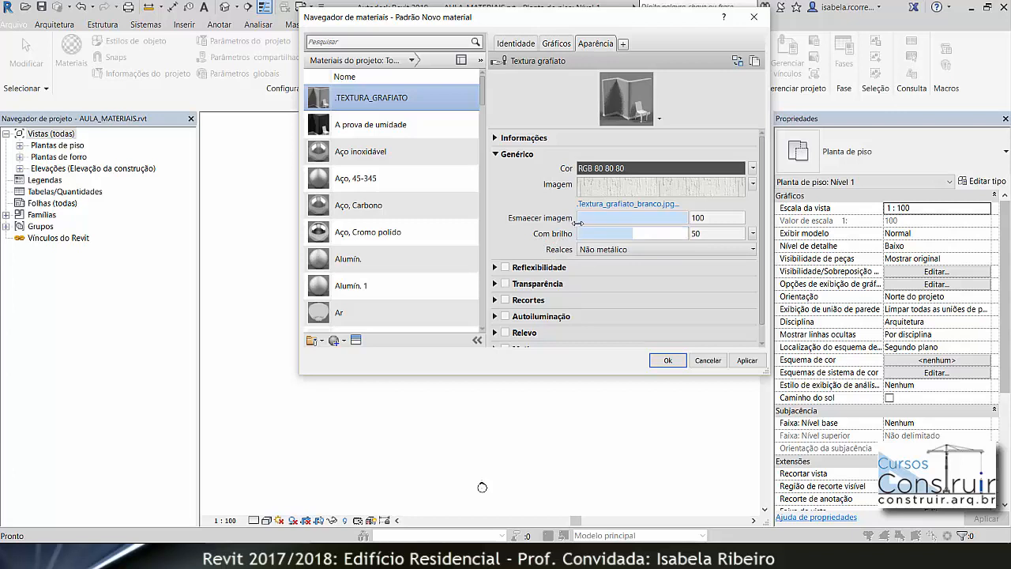
{"action": "left_click", "coordinate": [710, 218]}
{"action": "double_click", "coordinate": [709, 218]}
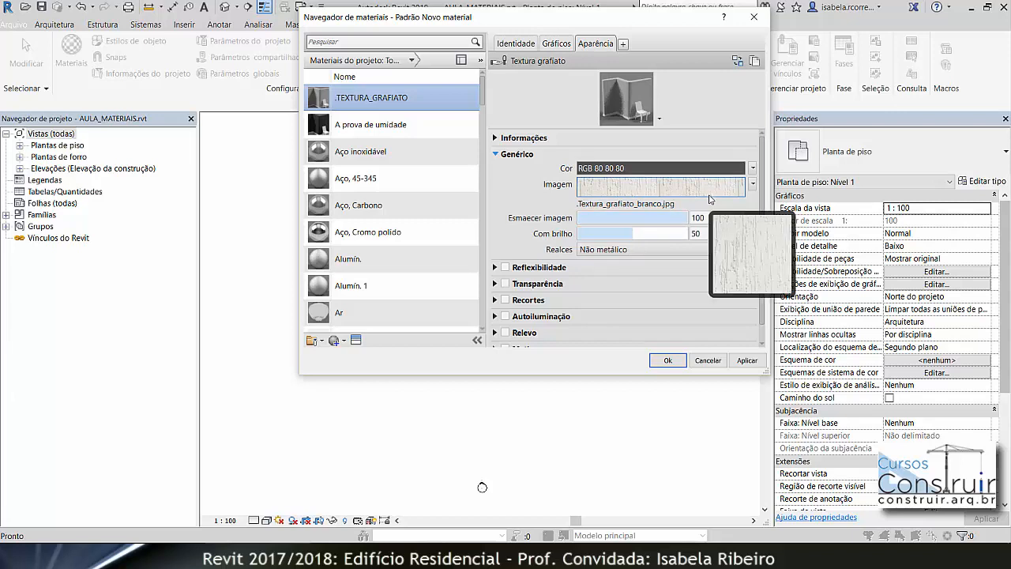
{"action": "left_click", "coordinate": [695, 217]}
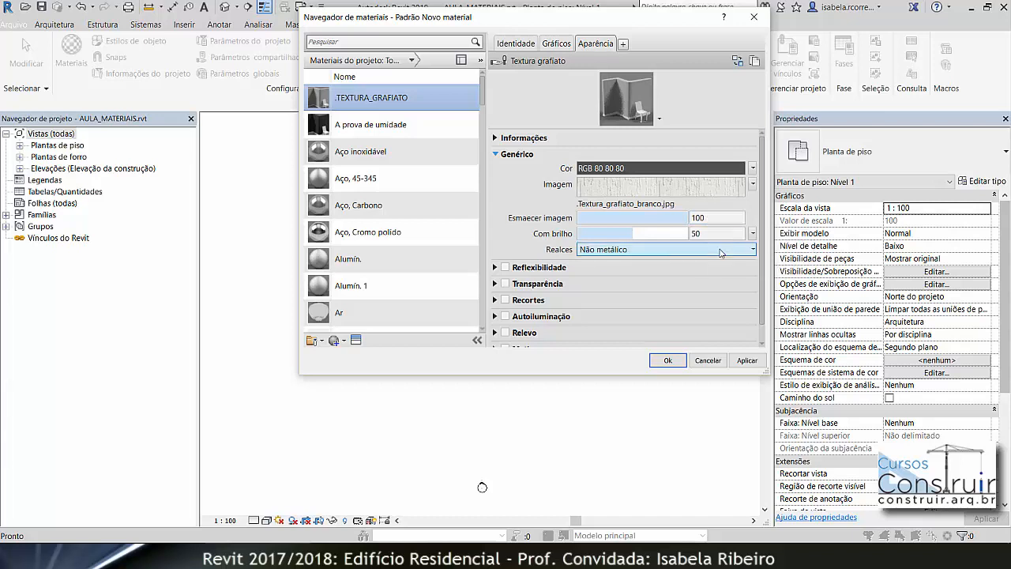
{"action": "left_click", "coordinate": [714, 249]}
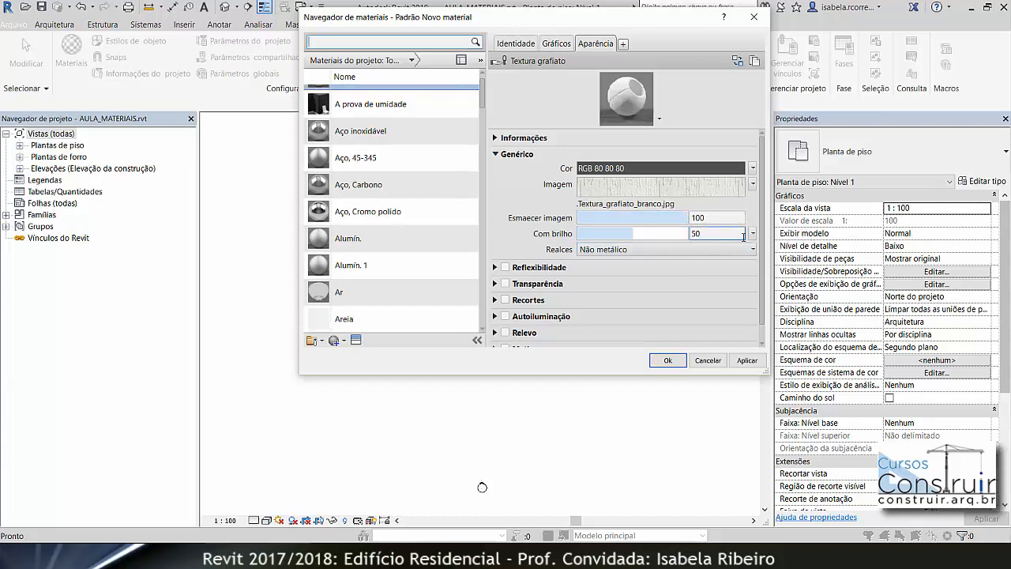
{"action": "left_click", "coordinate": [753, 235]}
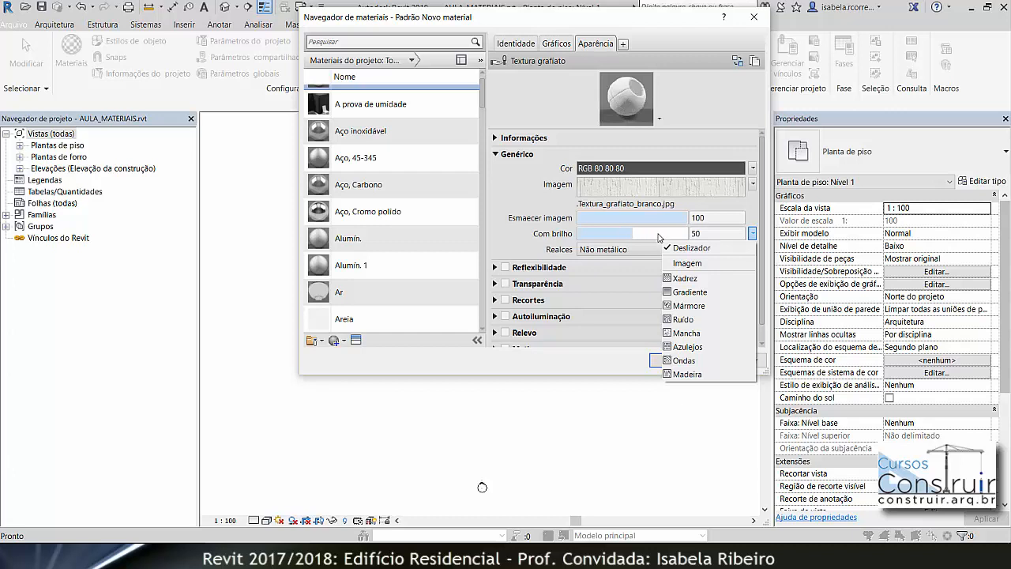
{"action": "left_click", "coordinate": [663, 237]}
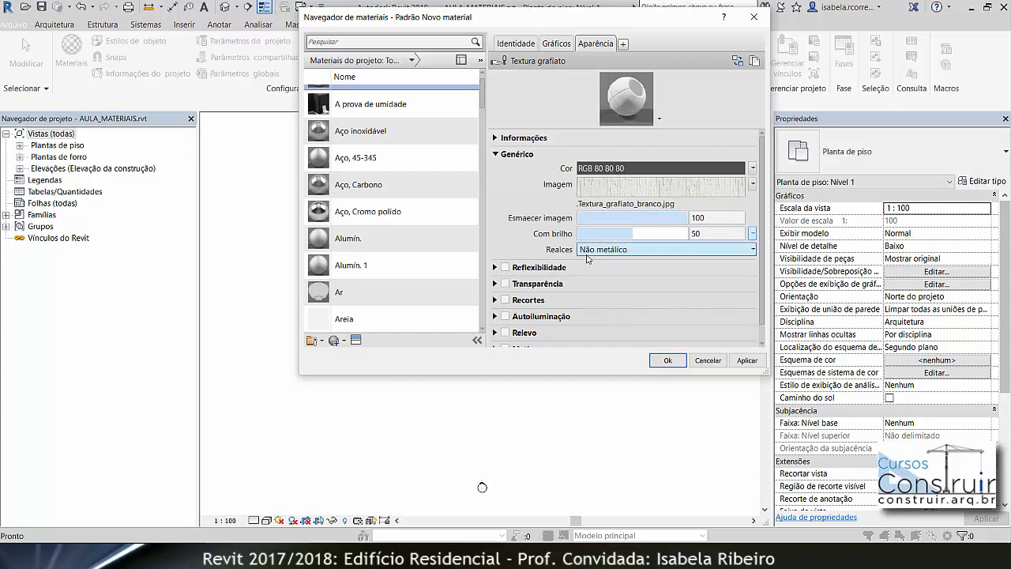
{"action": "left_click", "coordinate": [622, 251]}
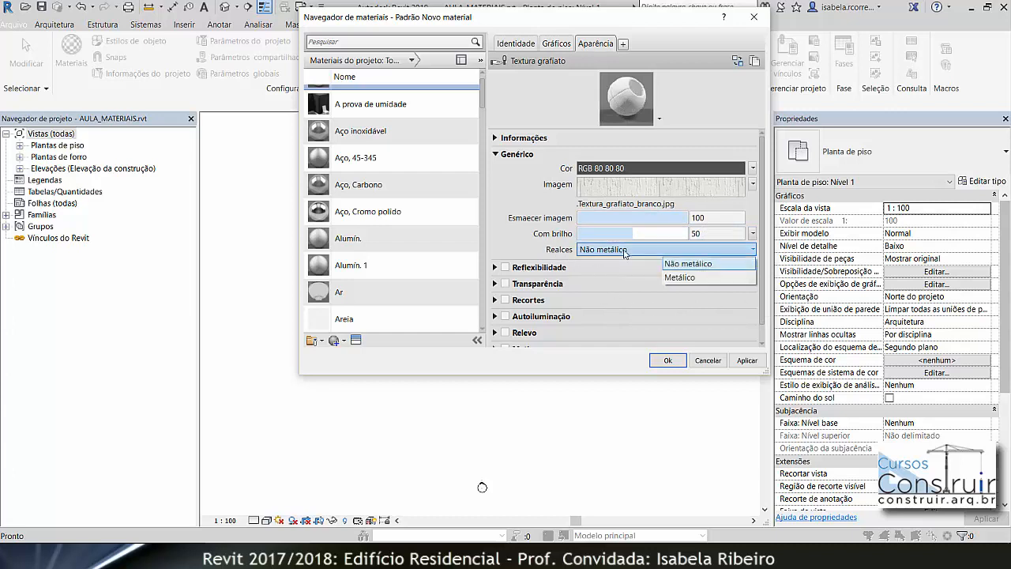
{"action": "left_click", "coordinate": [714, 264]}
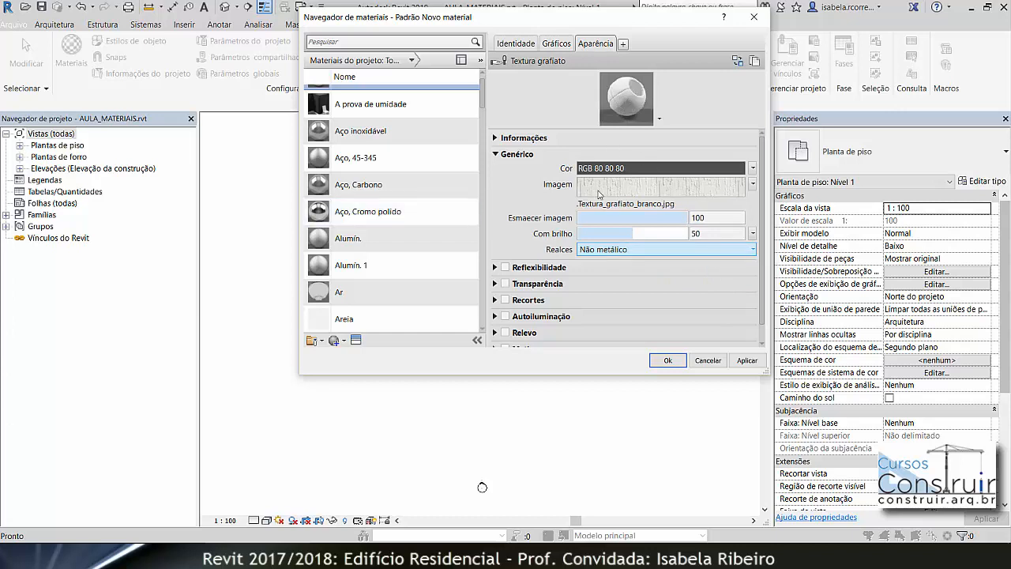
- Set the appearance image's sample size to 1,00 m wide by 1,00 m high with linked proportions, and finish editing the texture
{"action": "mouse_move", "coordinate": [610, 190]}
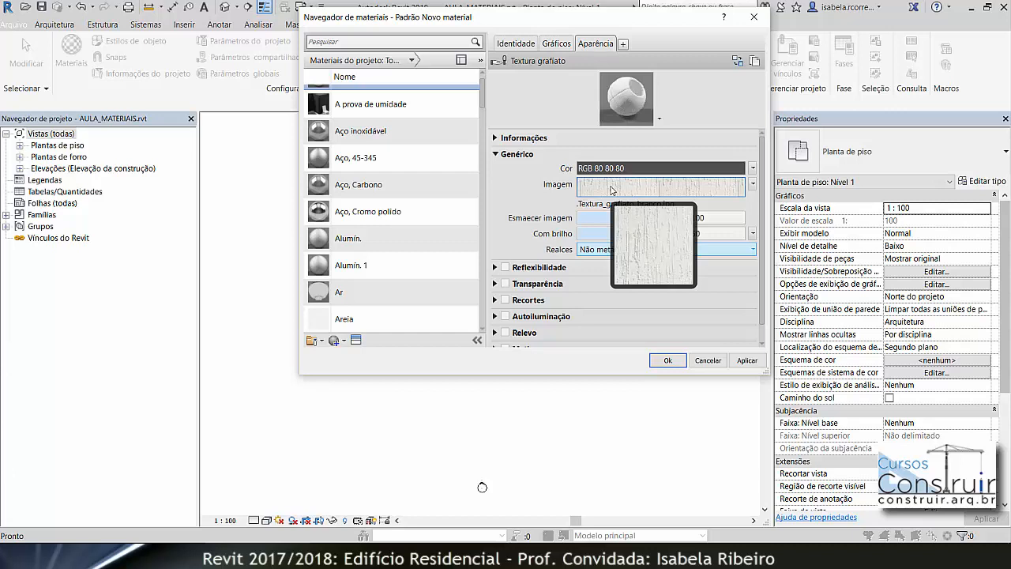
{"action": "left_click", "coordinate": [610, 189]}
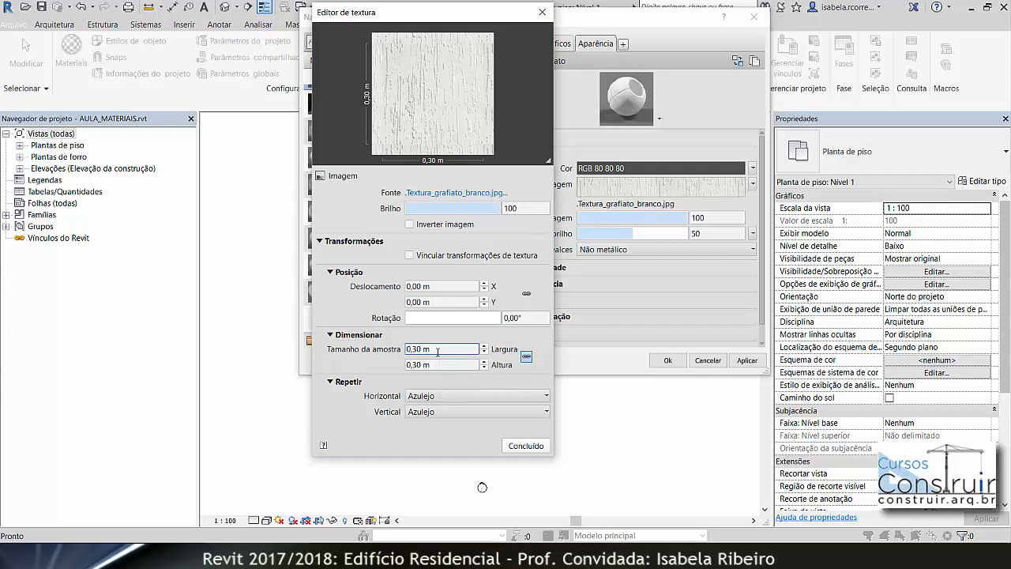
{"action": "double_click", "coordinate": [438, 348]}
{"action": "type", "text": "1"}
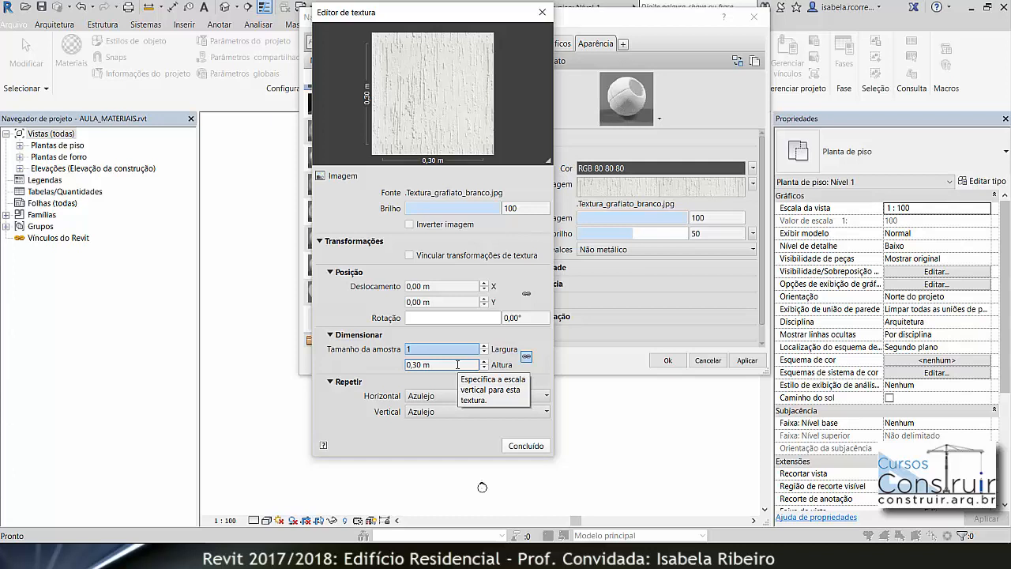
{"action": "double_click", "coordinate": [457, 368]}
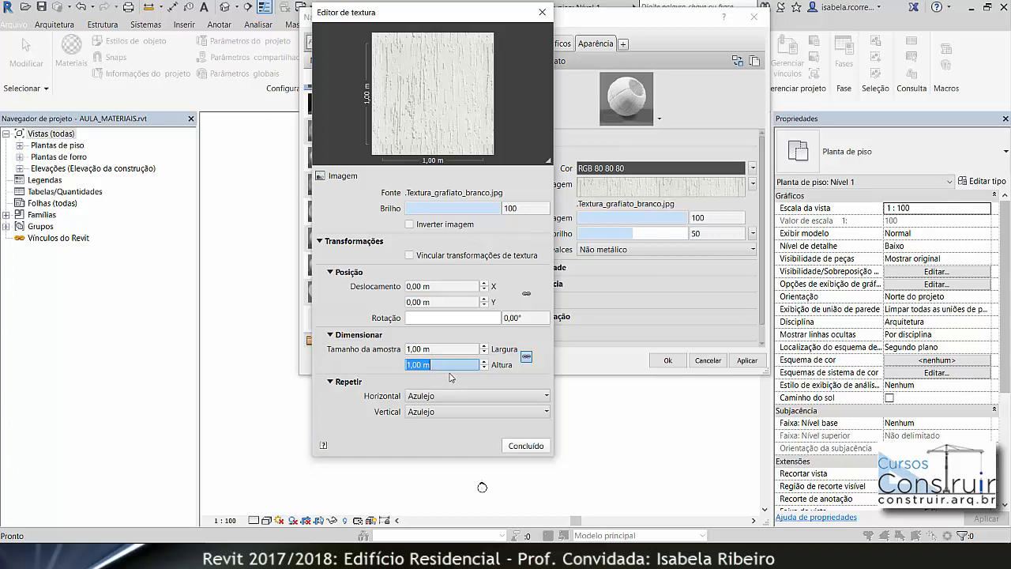
{"action": "left_click", "coordinate": [526, 357]}
{"action": "left_click", "coordinate": [526, 358]}
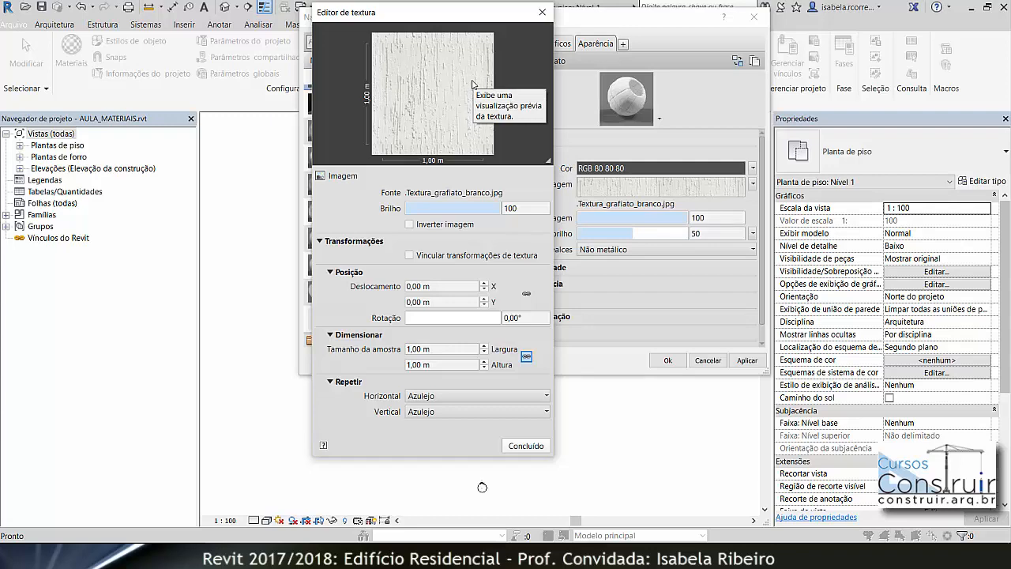
{"action": "left_click", "coordinate": [526, 447]}
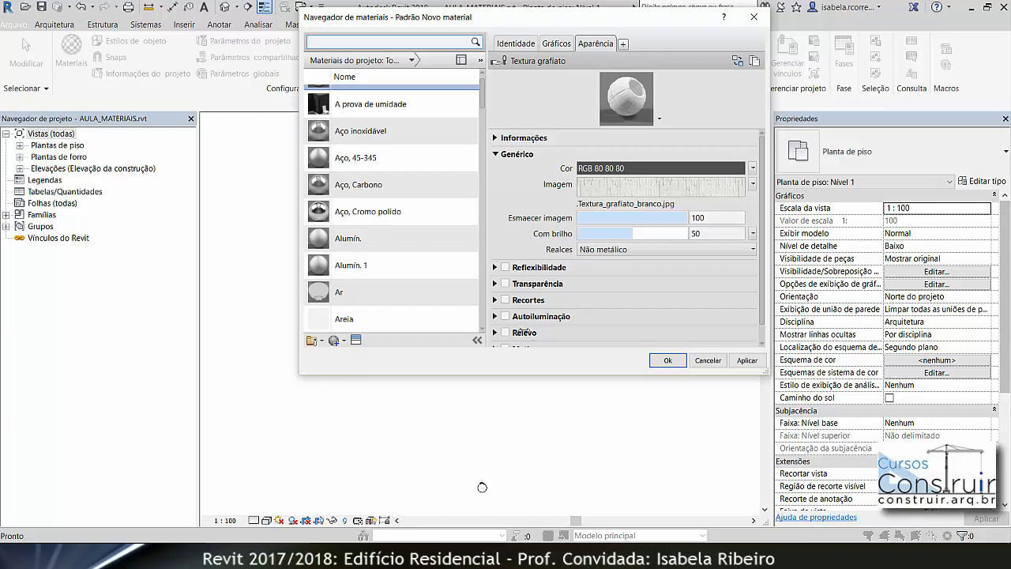
- Enable relief (Relevo) for the appearance and load .Textura_grafiato_branco.jpg as its relief image
{"action": "left_click", "coordinate": [506, 333]}
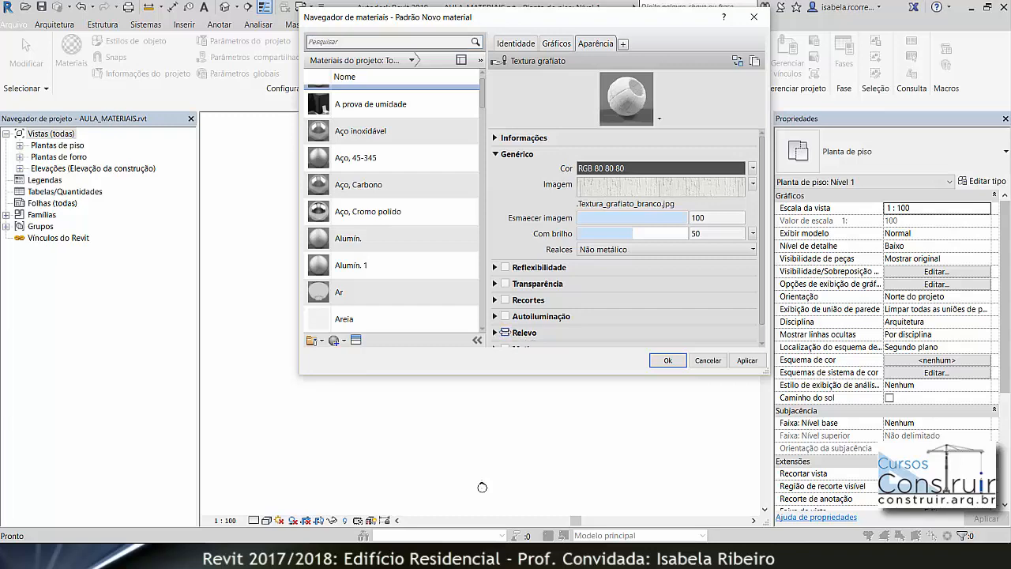
{"action": "left_click", "coordinate": [671, 343]}
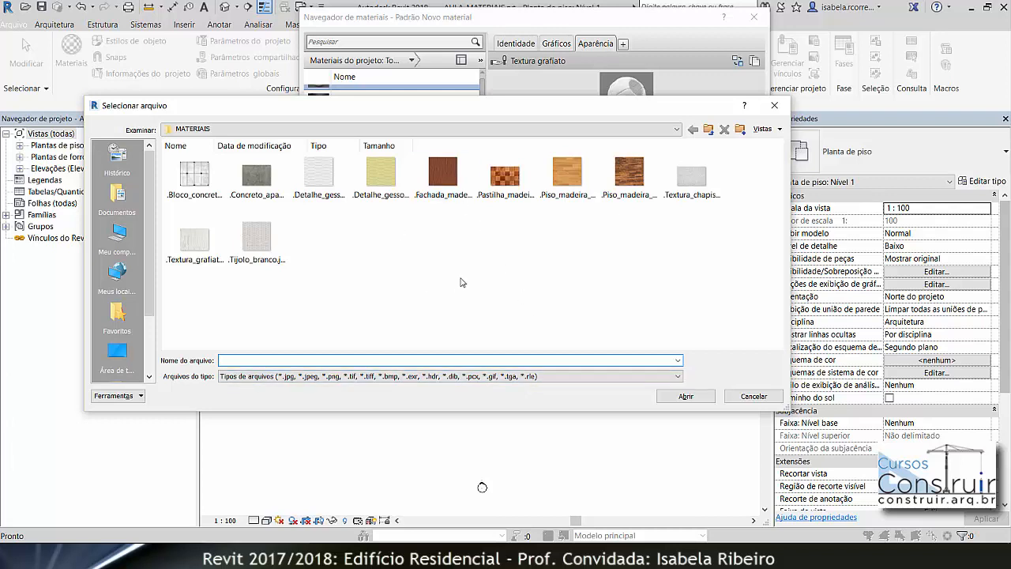
{"action": "left_click", "coordinate": [209, 244]}
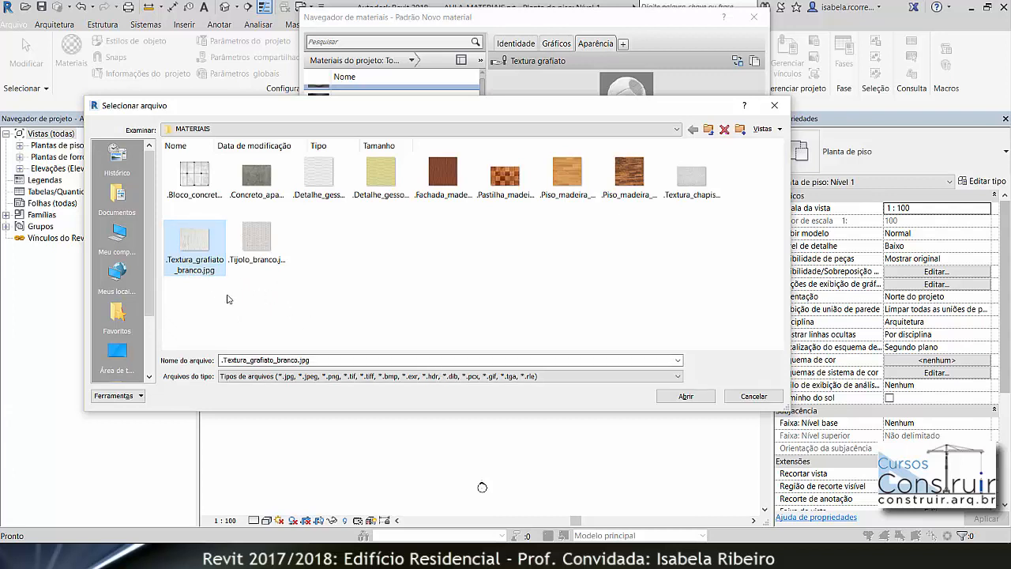
{"action": "left_click", "coordinate": [684, 396]}
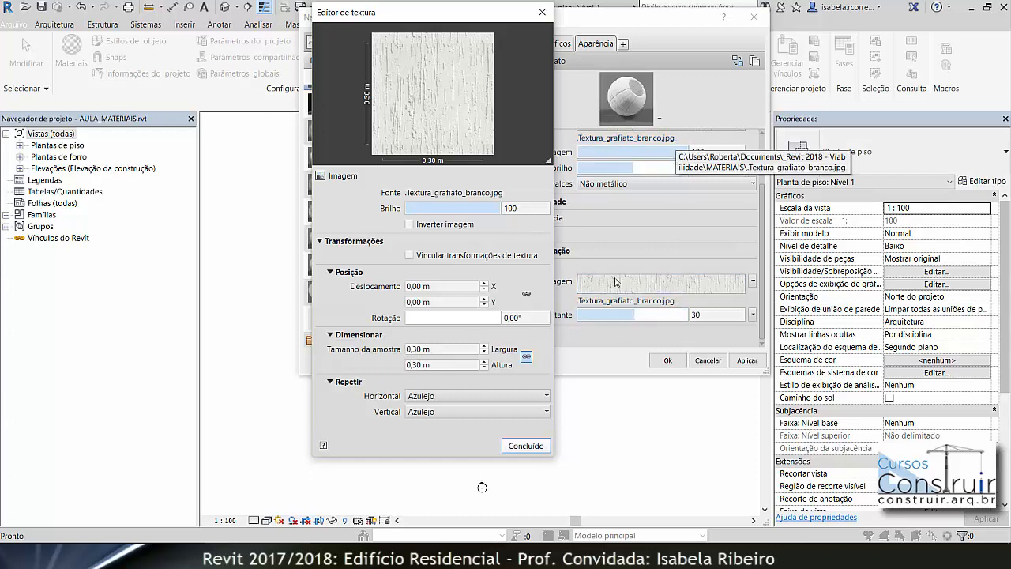
- Set the relief image's sample size to 1,00 m by 1,00 m and invert the image
{"action": "left_click", "coordinate": [452, 349]}
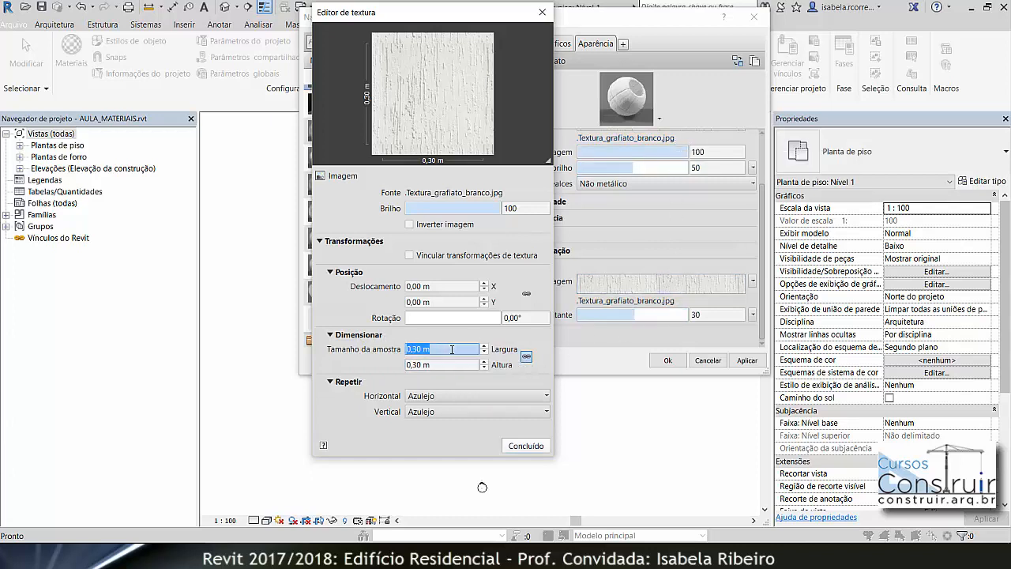
{"action": "type", "text": "1"}
{"action": "left_click", "coordinate": [452, 364]}
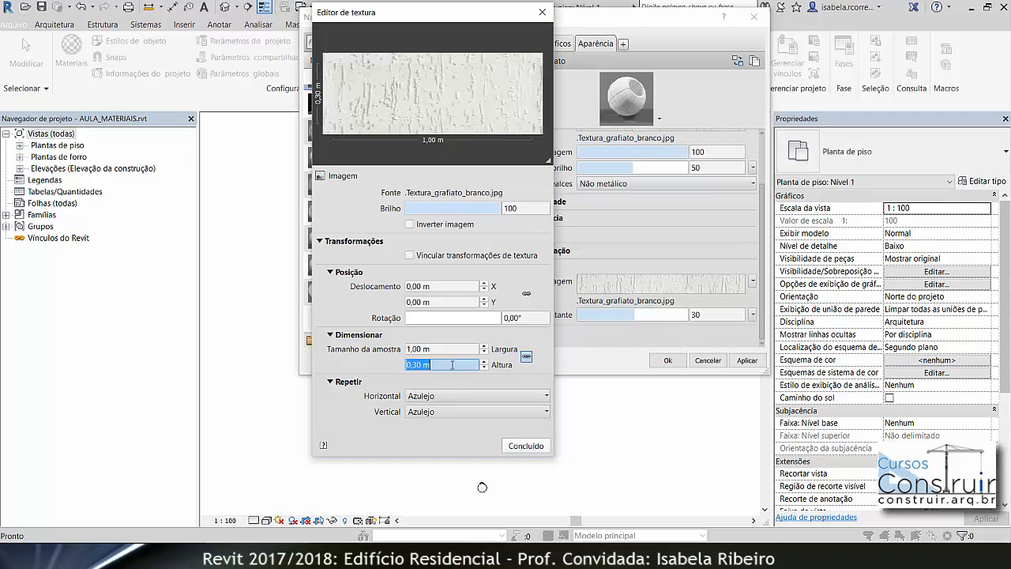
{"action": "type", "text": "1"}
{"action": "left_click", "coordinate": [446, 348]}
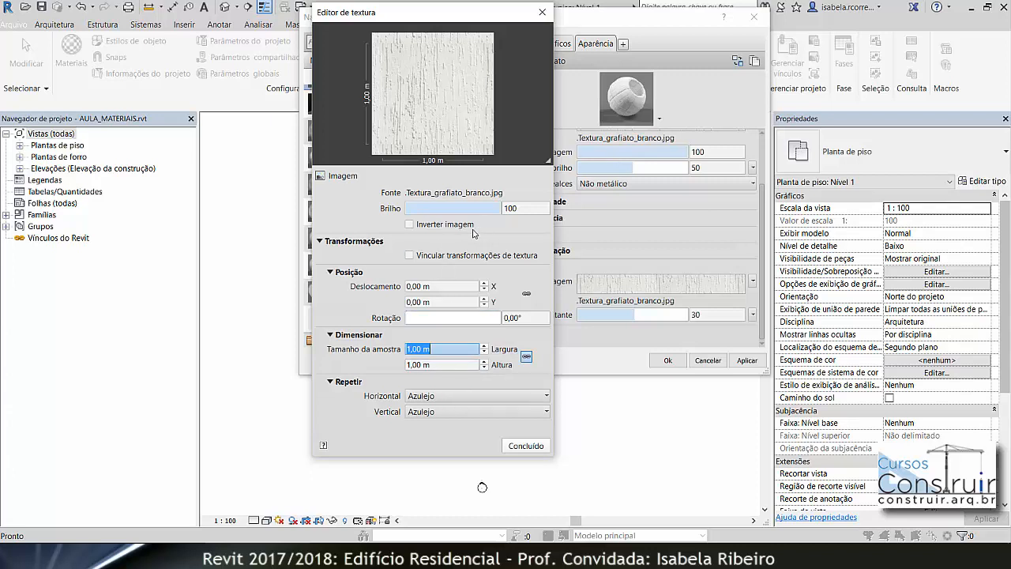
{"action": "left_click", "coordinate": [409, 225]}
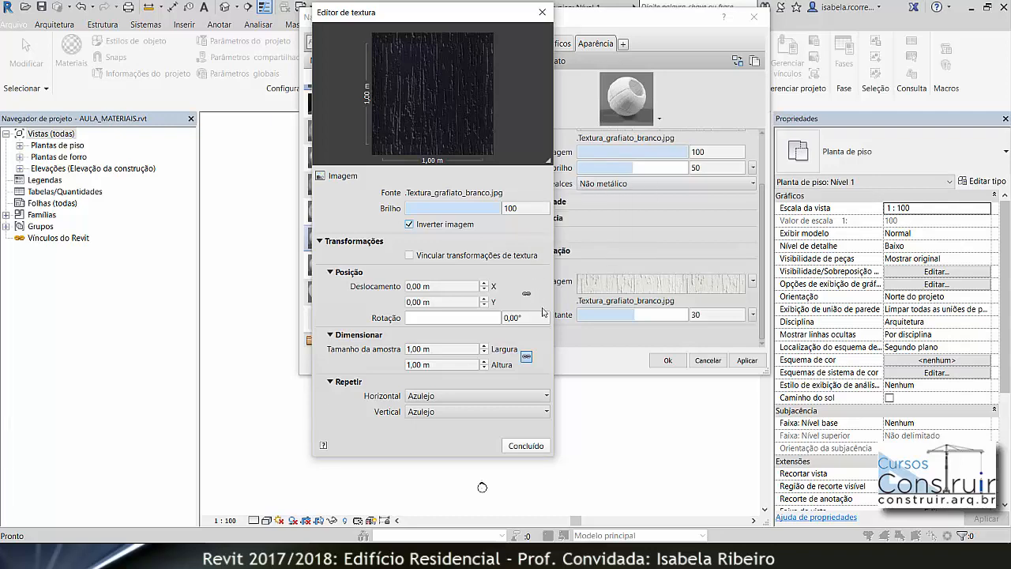
- Finish editing the relief texture, apply the material changes and close the material browser
{"action": "left_click", "coordinate": [526, 445]}
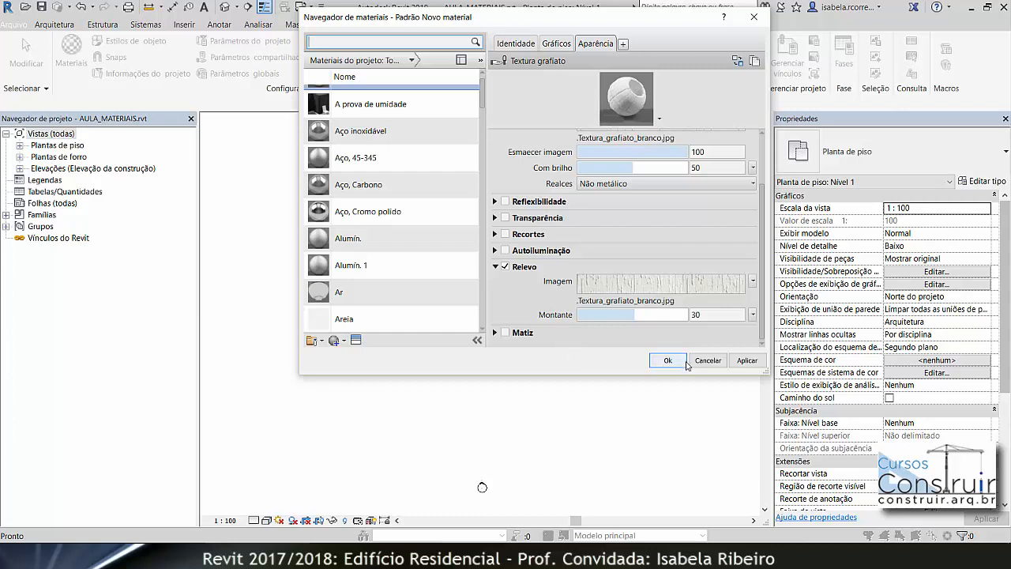
{"action": "left_click", "coordinate": [747, 360]}
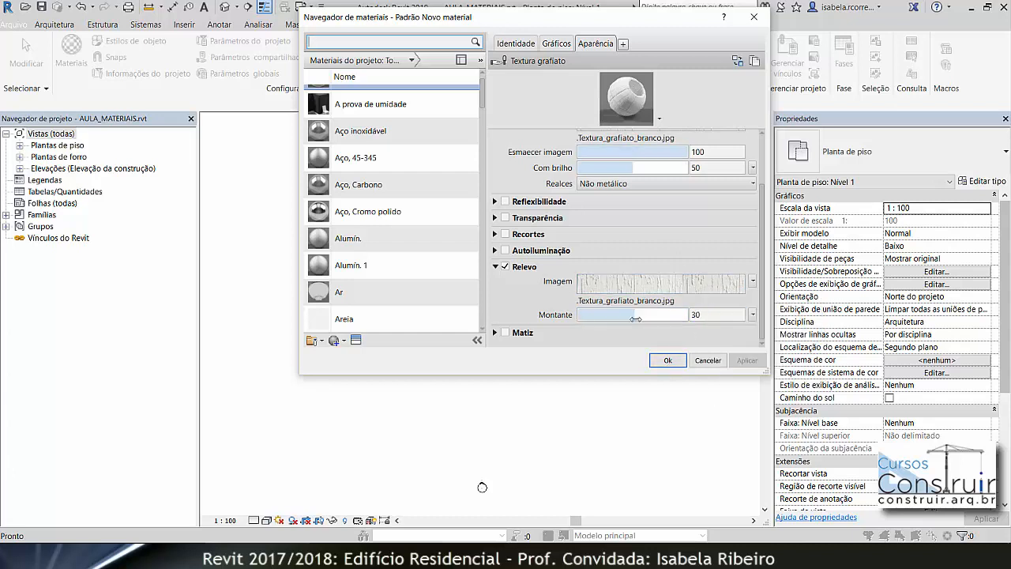
{"action": "left_click", "coordinate": [668, 362]}
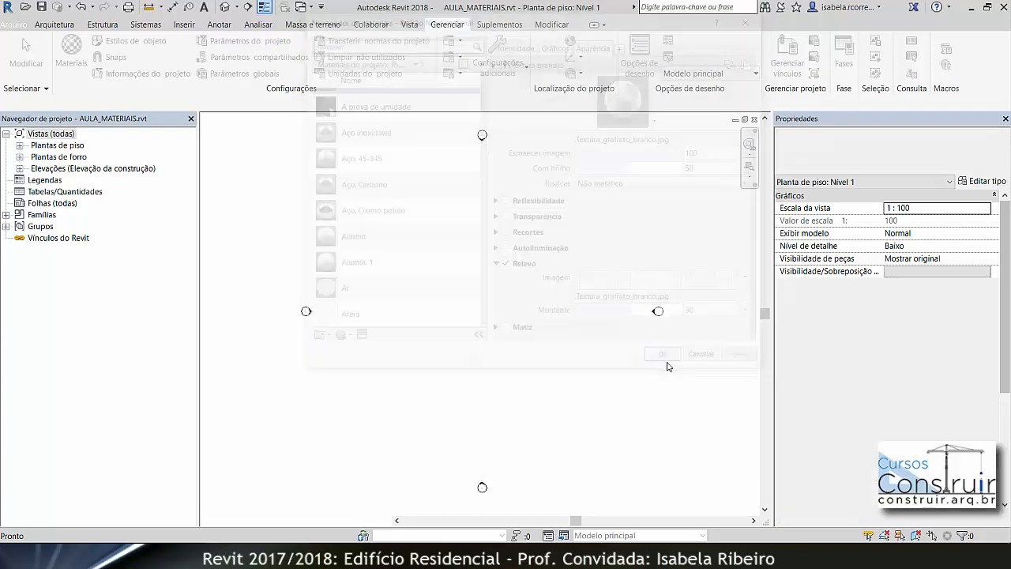
- Save the project and draw a straight Genérico - 200 mm wall about 14 m long in the Nível 1 floor plan
{"action": "left_click", "coordinate": [49, 28]}
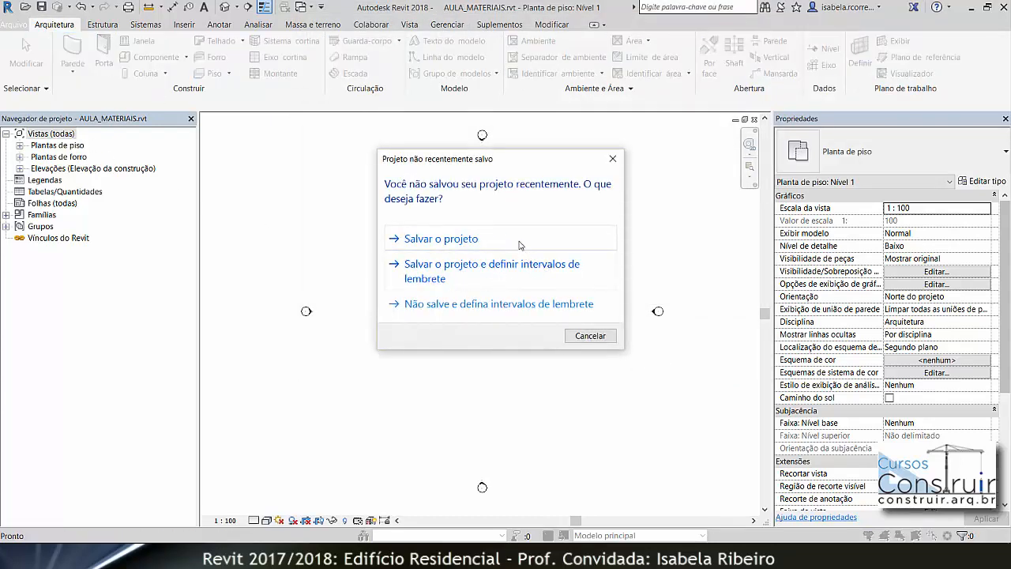
{"action": "left_click", "coordinate": [523, 247]}
{"action": "key", "text": "w"}
{"action": "key", "text": "a"}
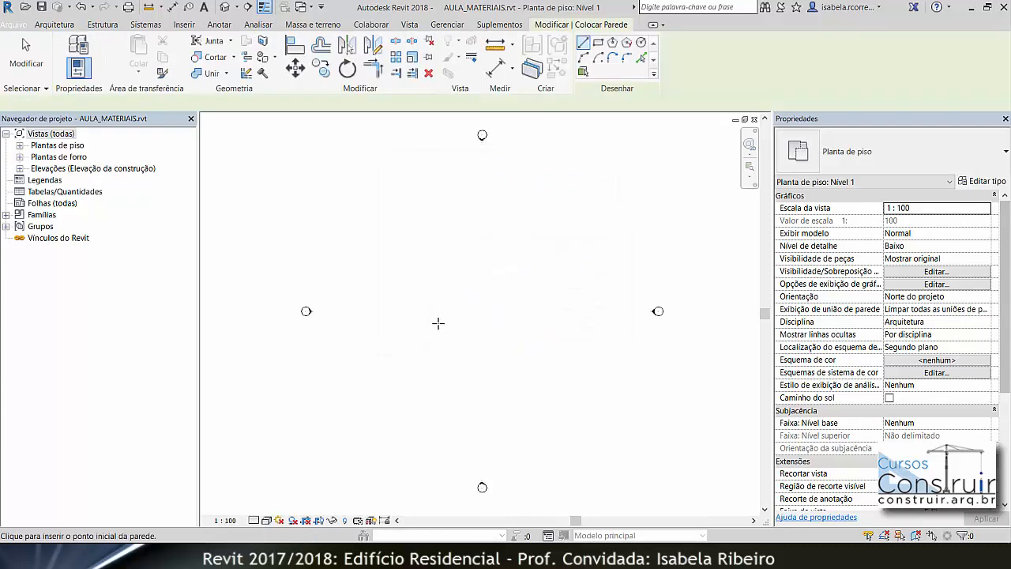
{"action": "left_click", "coordinate": [434, 322]}
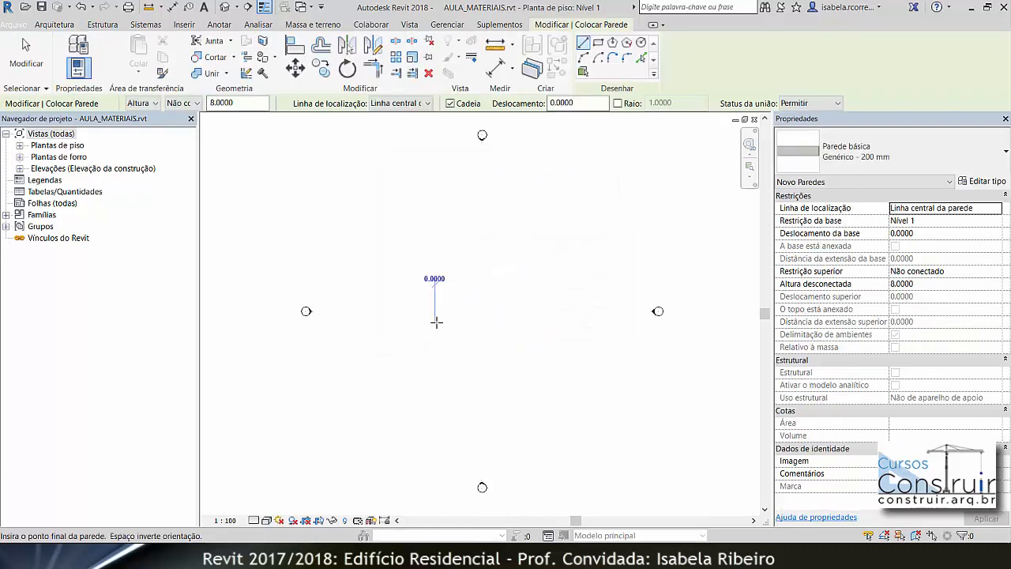
{"action": "left_click", "coordinate": [533, 322]}
{"action": "key", "text": "Escape"}
{"action": "key", "text": "Escape"}
- Open the default 3D view and set its visual style to realistic
{"action": "left_click", "coordinate": [224, 6]}
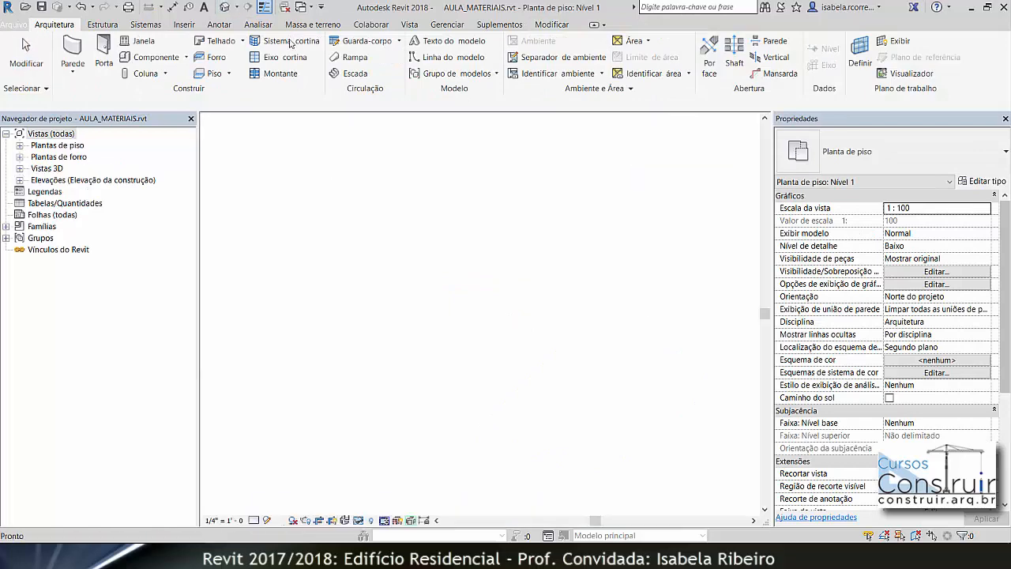
{"action": "left_click", "coordinate": [267, 520]}
{"action": "left_click", "coordinate": [272, 493]}
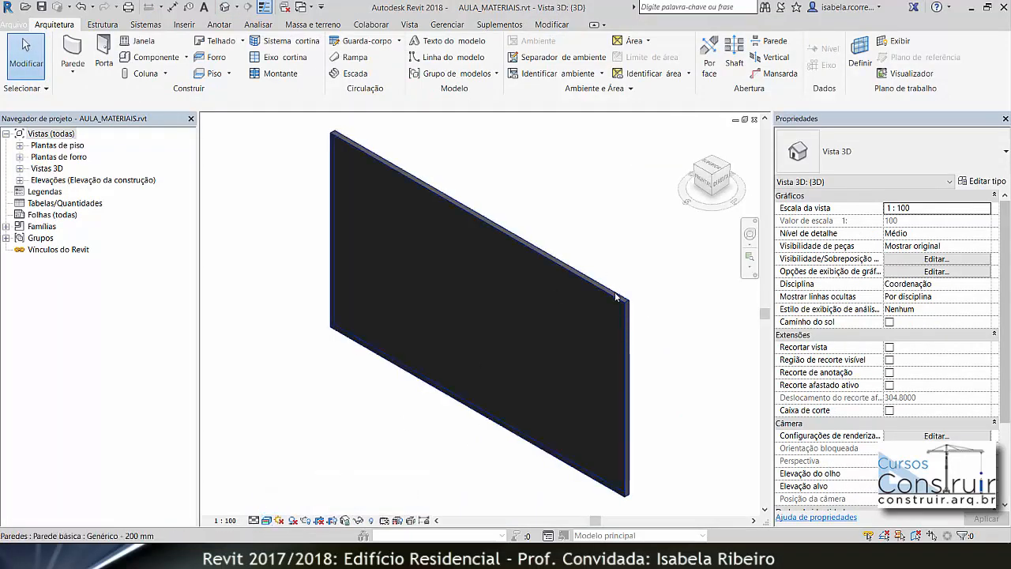
- Assign the .TEXTURA_GRAFIATO material to the structure layer of the wall's Genérico - 200 mm type
{"action": "left_click", "coordinate": [617, 297]}
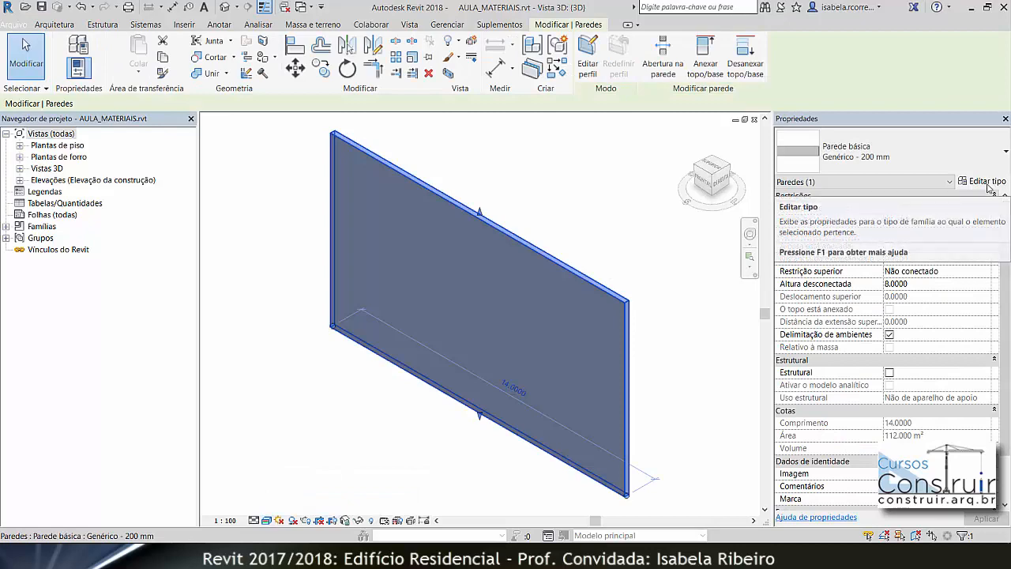
{"action": "left_click", "coordinate": [986, 182]}
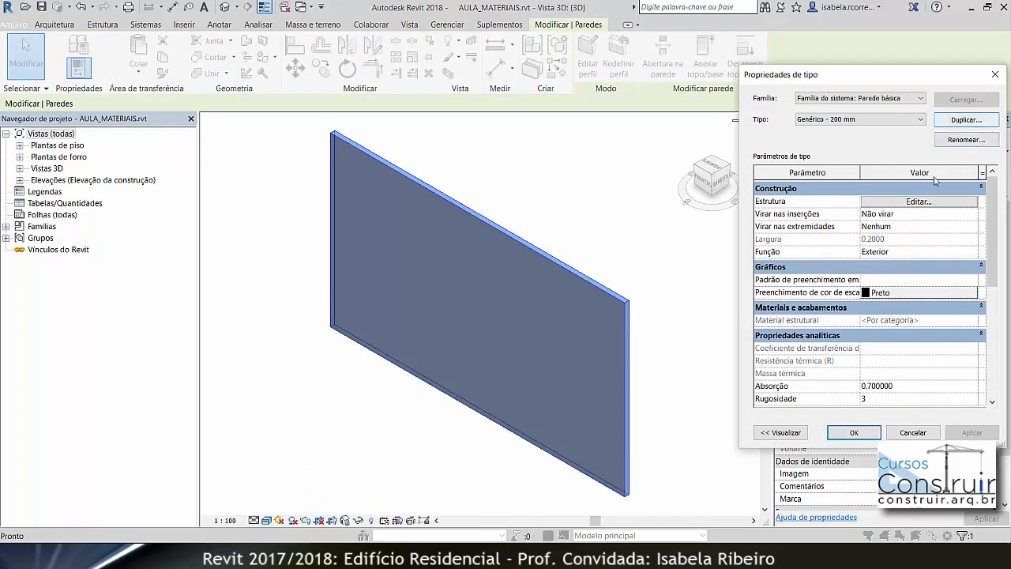
{"action": "left_click", "coordinate": [932, 201]}
{"action": "left_click", "coordinate": [856, 211]}
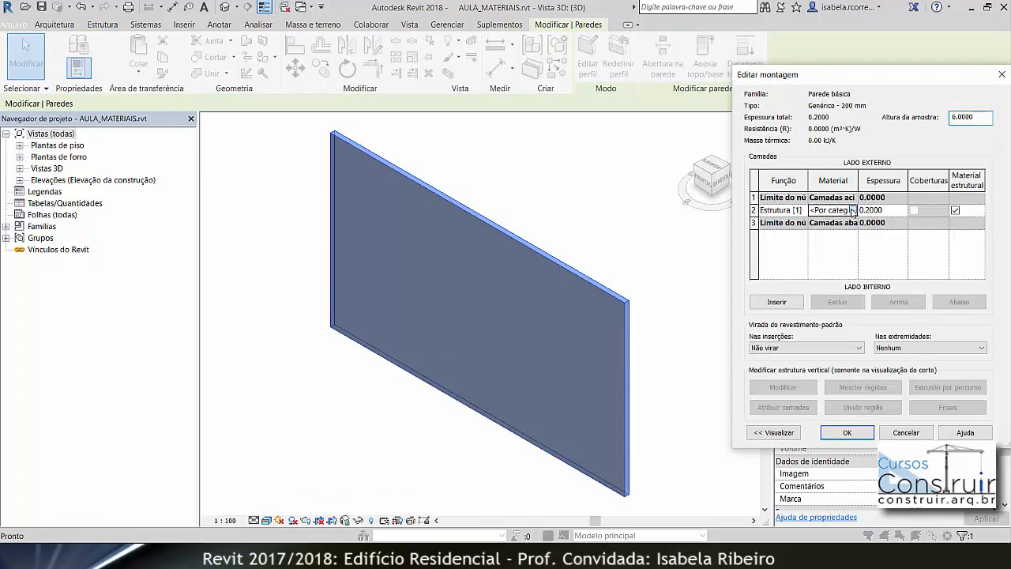
{"action": "left_click", "coordinate": [853, 210]}
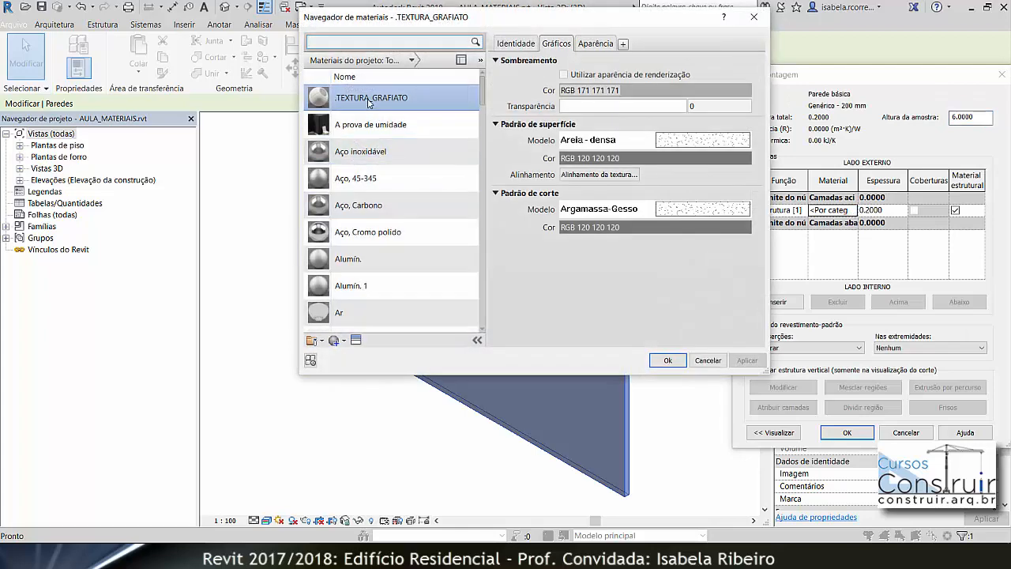
{"action": "left_click", "coordinate": [677, 362]}
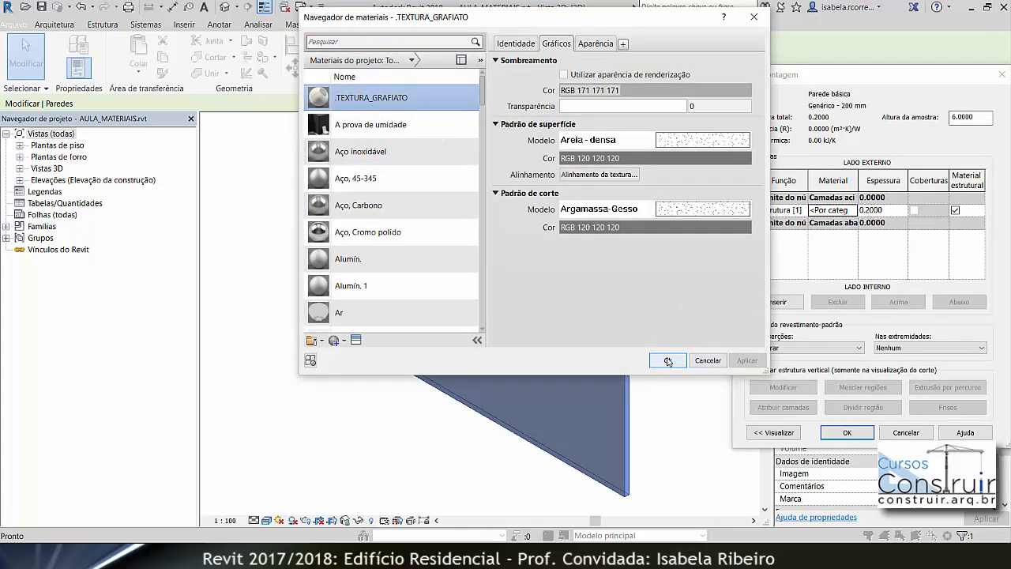
{"action": "left_click", "coordinate": [864, 433]}
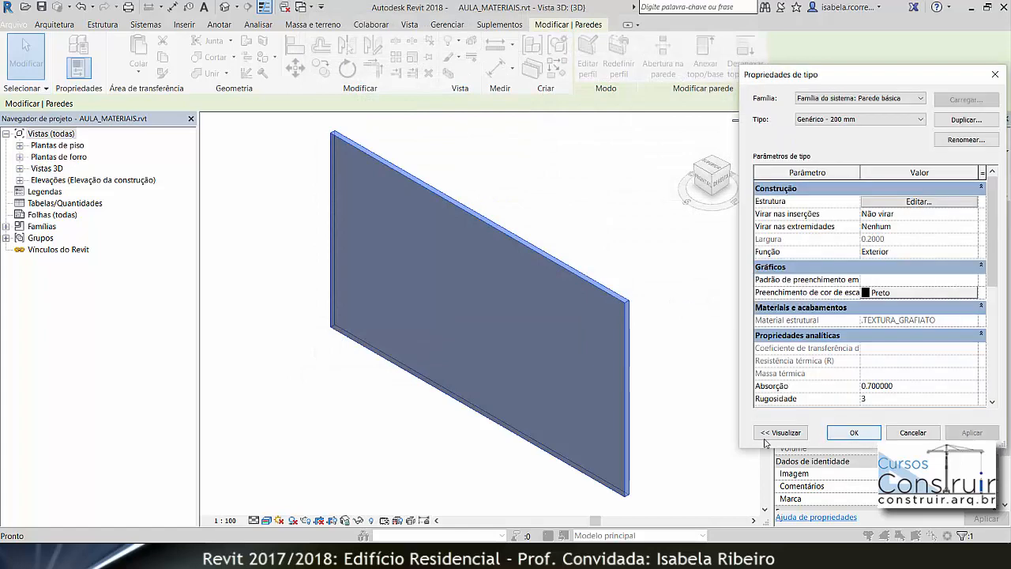
{"action": "left_click", "coordinate": [856, 433]}
{"action": "left_click", "coordinate": [644, 393]}
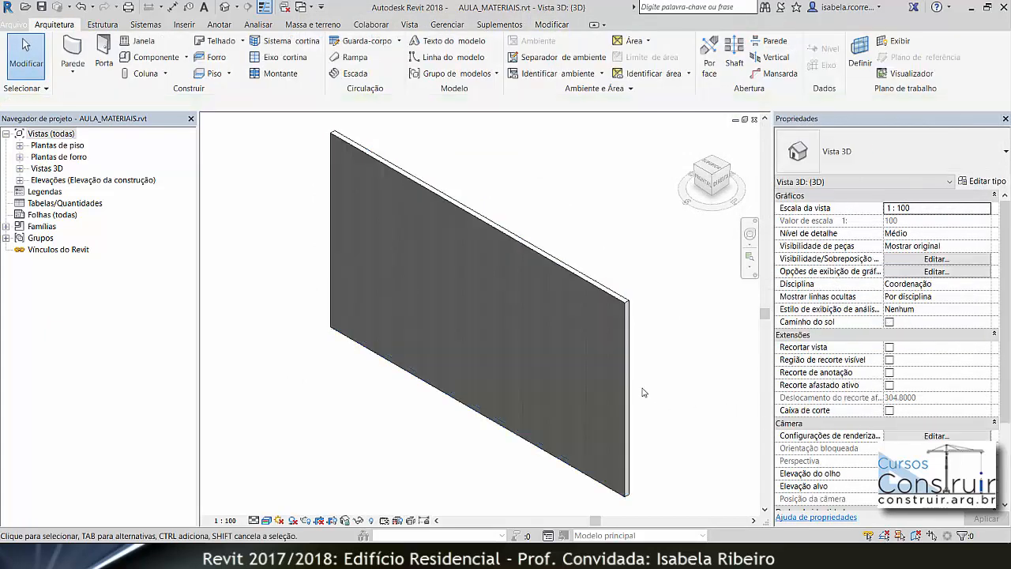
- Examine the grafiato texture and its relief up close on both faces of the wall
{"action": "scroll", "coordinate": [642, 390], "scroll_direction": "up", "scroll_amount": 10}
{"action": "middle_click_drag", "start_coordinate": [641, 390], "coordinate": [592, 368]}
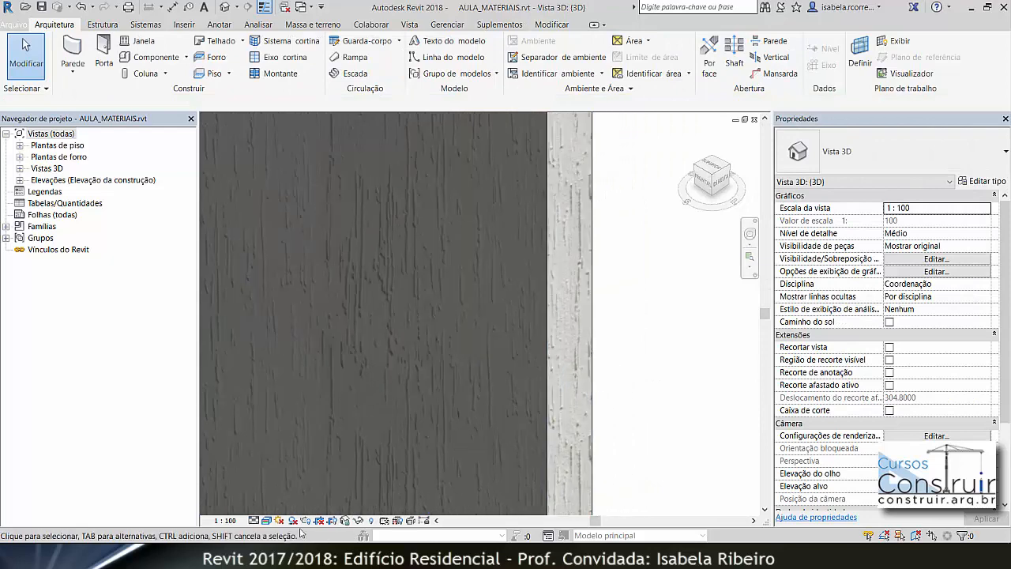
{"action": "scroll", "coordinate": [600, 387], "scroll_direction": "down", "scroll_amount": 4}
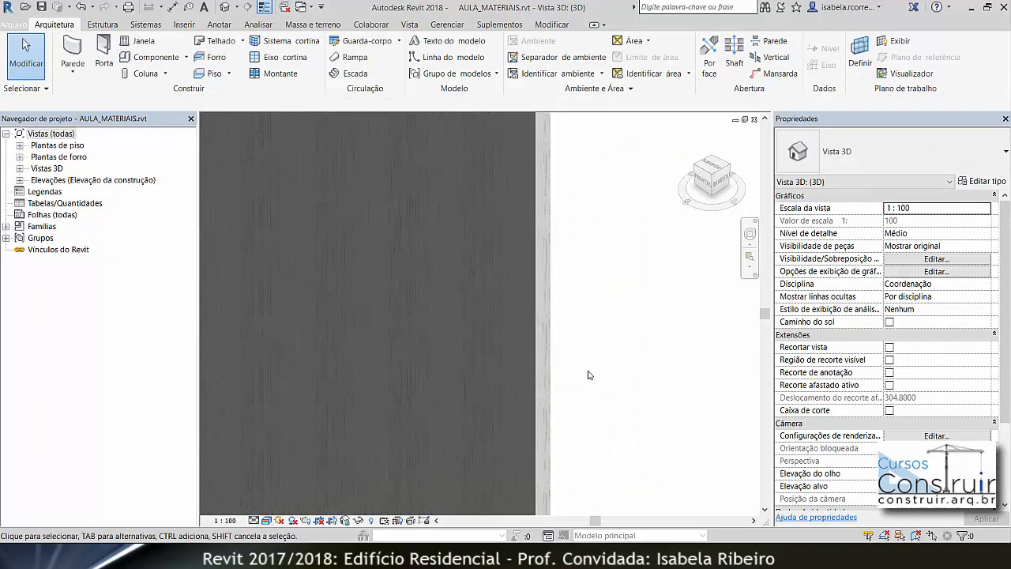
{"action": "middle_click_drag", "start_coordinate": [617, 396], "coordinate": [503, 397], "text": "shift"}
{"action": "scroll", "coordinate": [420, 383], "scroll_direction": "up", "scroll_amount": 6}
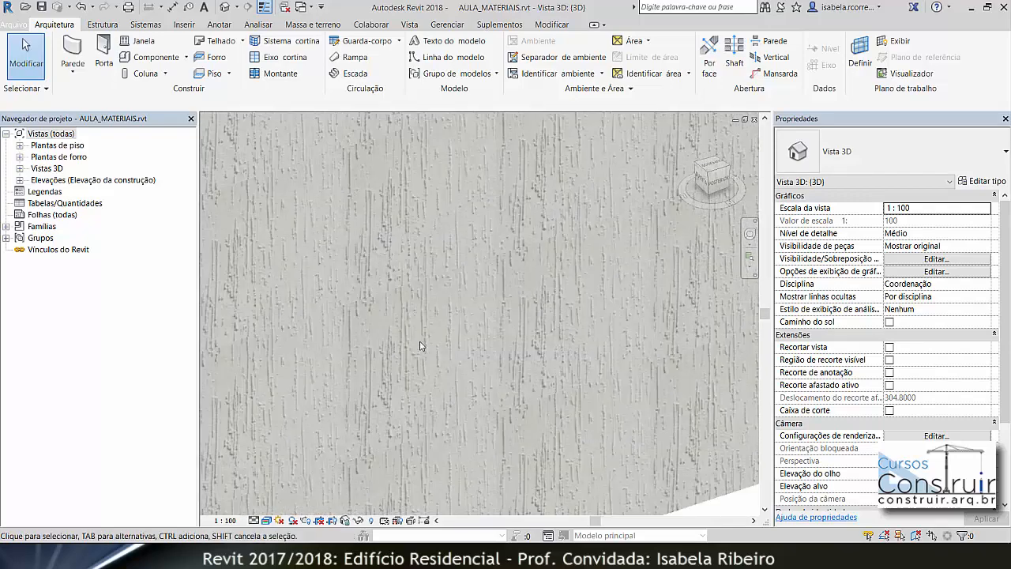
{"action": "middle_click_drag", "start_coordinate": [439, 350], "coordinate": [510, 278], "text": "shift"}
{"action": "scroll", "coordinate": [530, 431], "scroll_direction": "down", "scroll_amount": 2}
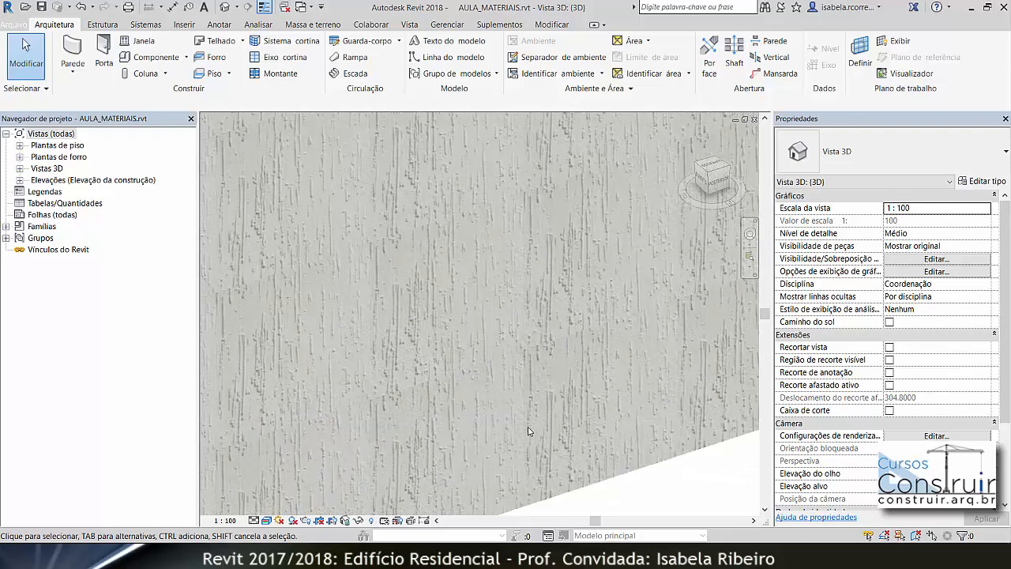
{"action": "middle_click_drag", "start_coordinate": [530, 431], "coordinate": [474, 500], "text": "shift"}
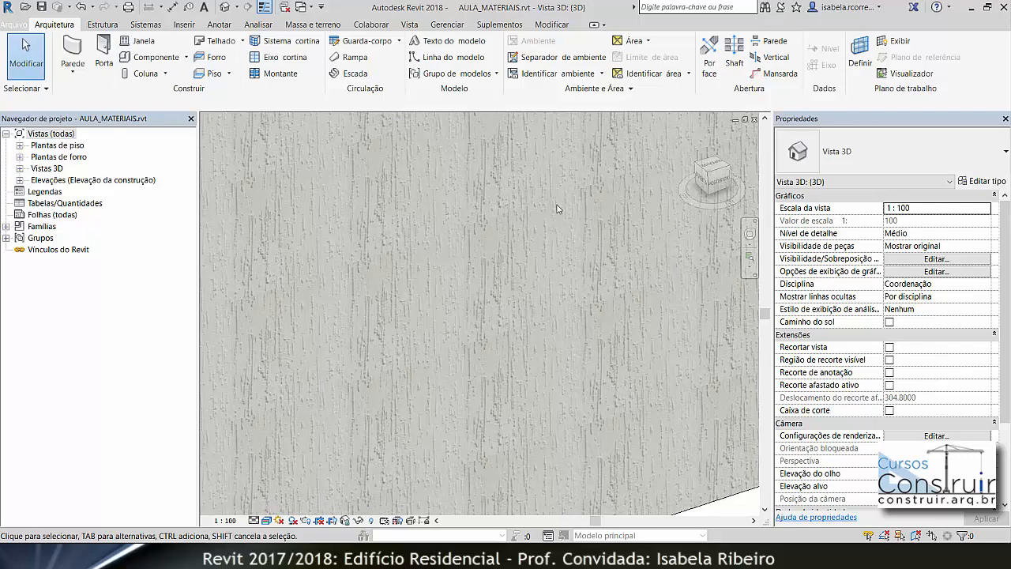
{"action": "middle_click_drag", "start_coordinate": [614, 280], "coordinate": [549, 361]}
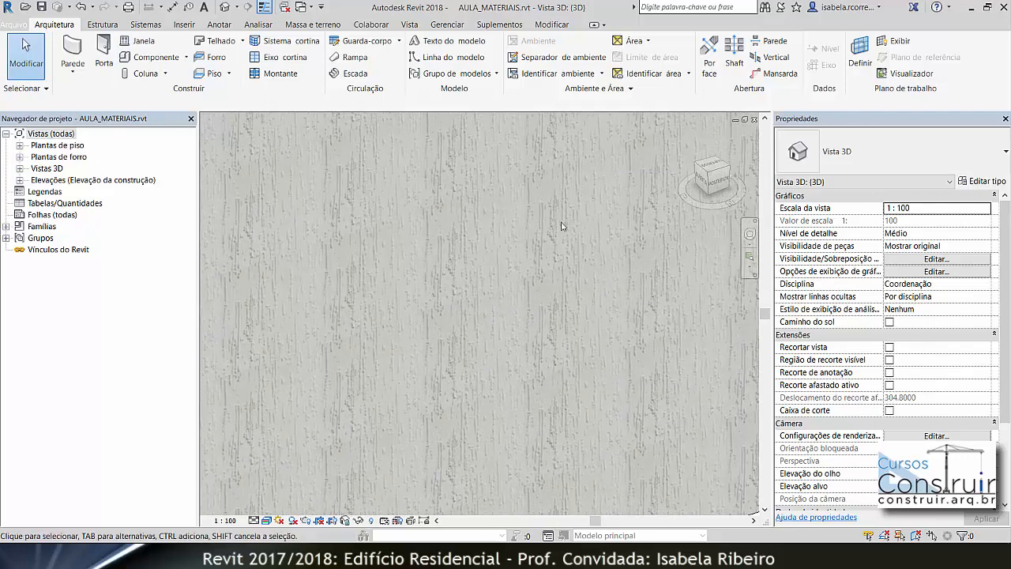
{"action": "scroll", "coordinate": [551, 183], "scroll_direction": "up", "scroll_amount": 1}
{"action": "middle_click_drag", "start_coordinate": [552, 183], "coordinate": [519, 236]}
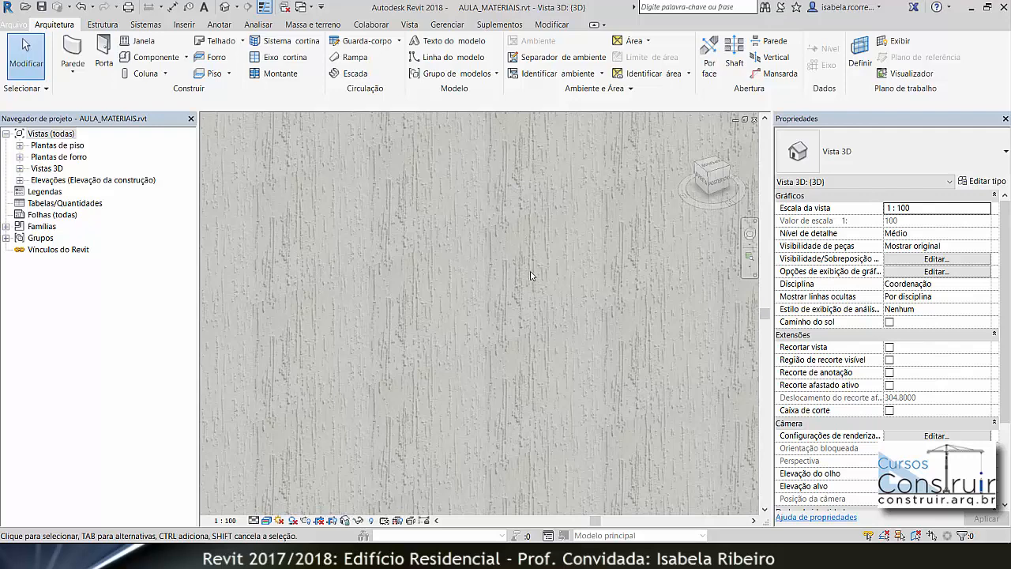
- Reopen the .TEXTURA_GRAFIATO appearance, set its relief amount (Montante) to 88 and apply it to the wall
{"action": "left_click", "coordinate": [444, 26]}
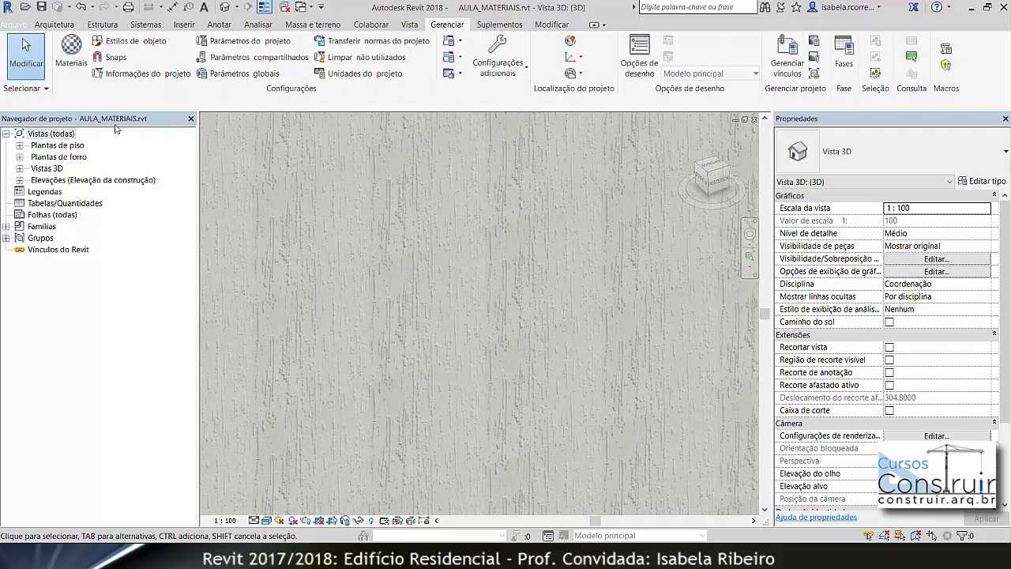
{"action": "left_click", "coordinate": [63, 71]}
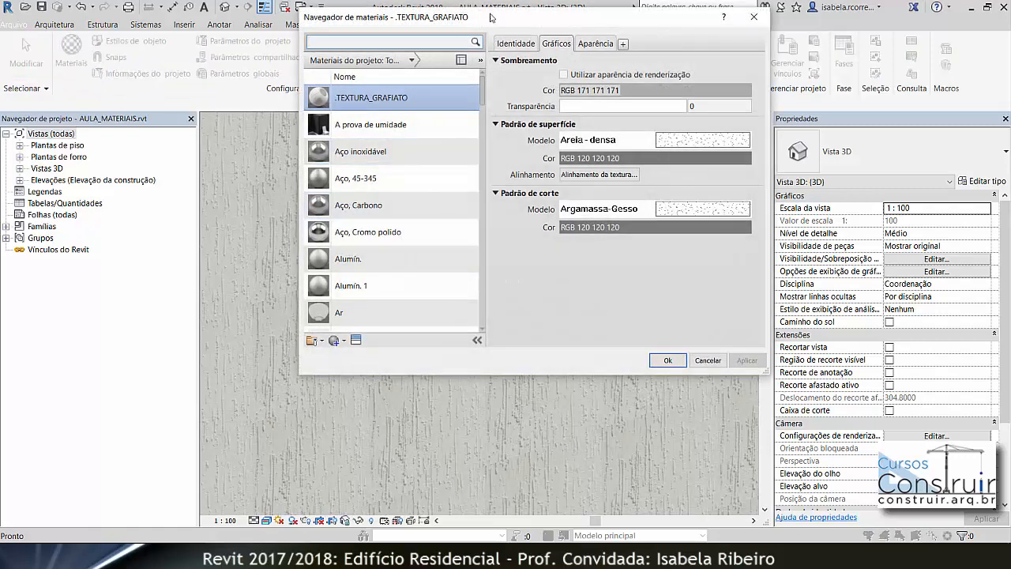
{"action": "left_click_drag", "start_coordinate": [496, 21], "coordinate": [724, 18]}
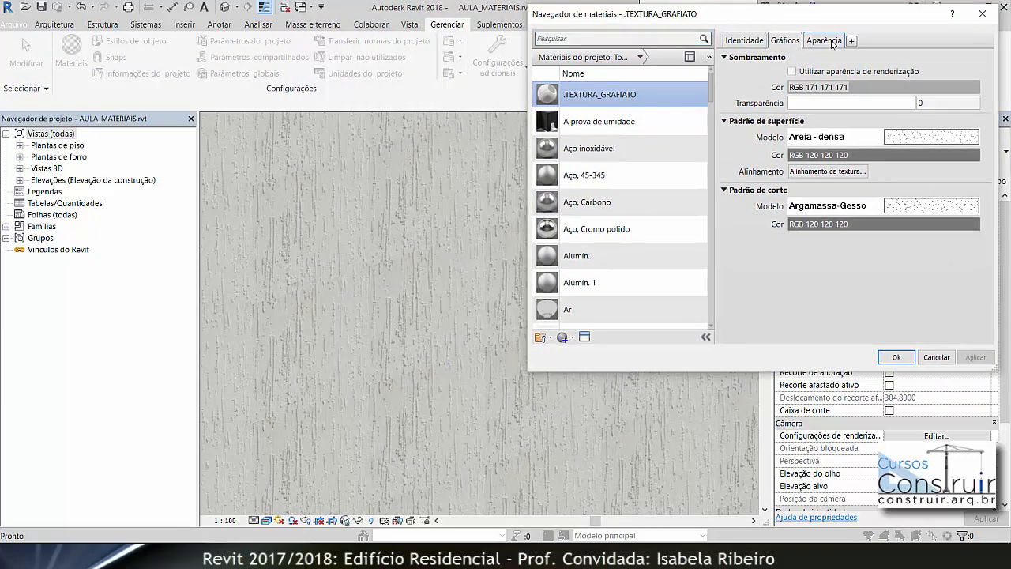
{"action": "left_click", "coordinate": [833, 43]}
{"action": "scroll", "coordinate": [804, 322], "scroll_direction": "down", "scroll_amount": 2}
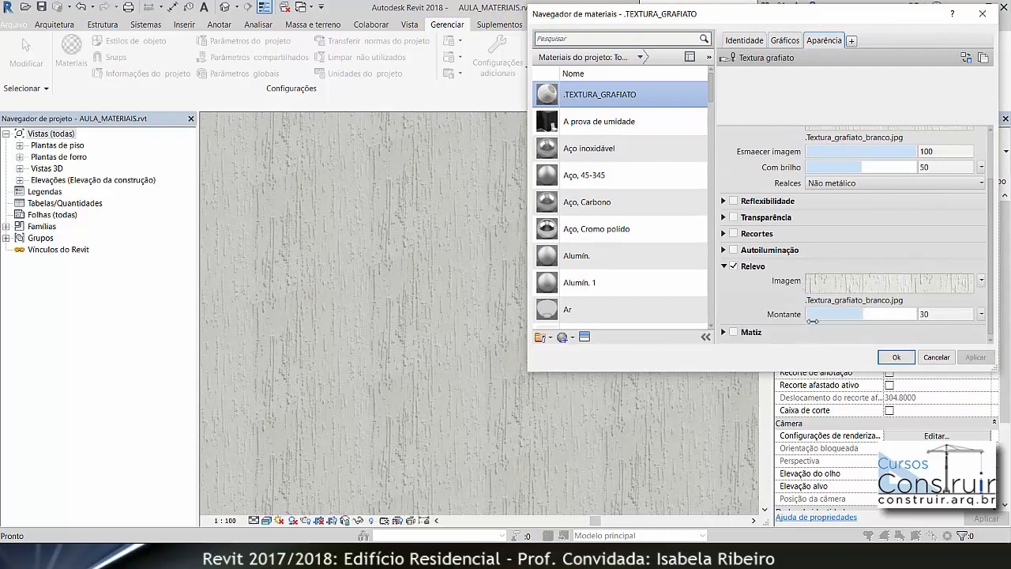
{"action": "left_click", "coordinate": [856, 315]}
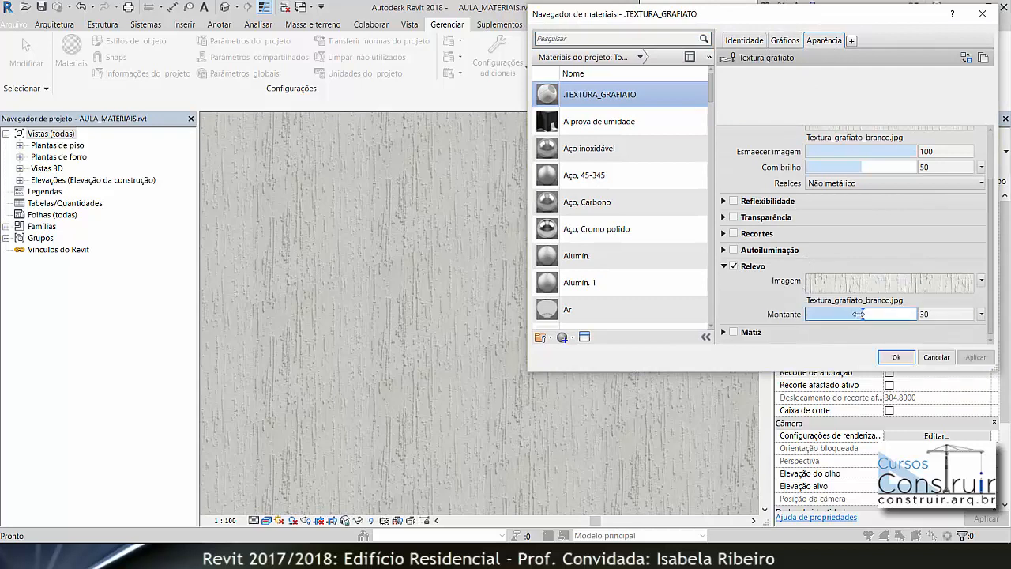
{"action": "left_click_drag", "start_coordinate": [858, 314], "coordinate": [873, 314]}
{"action": "left_click", "coordinate": [977, 357]}
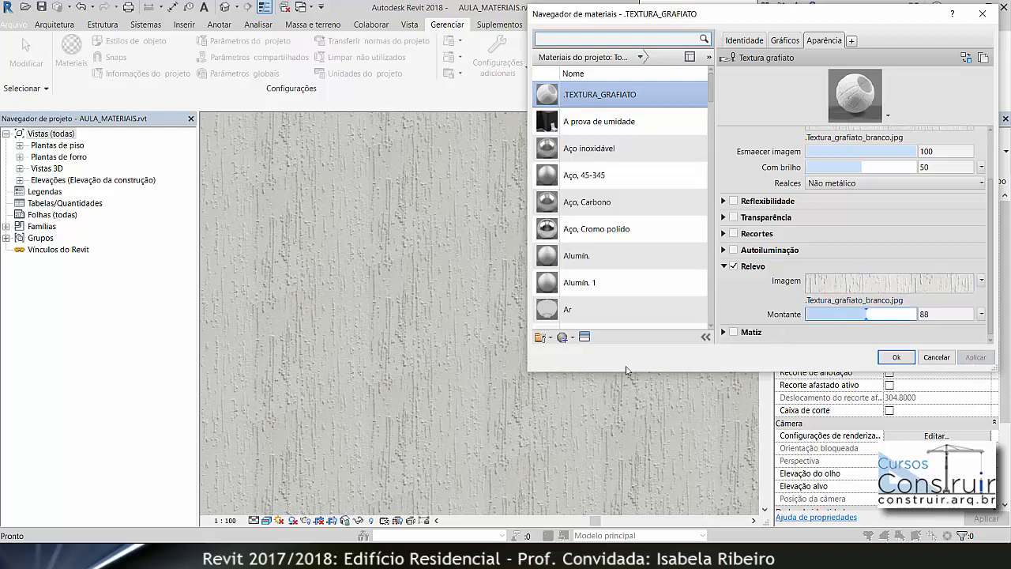
- Try relief amounts of 127, 546 and 146 for the grafiato appearance, applying each to compare on the wall
{"action": "scroll", "coordinate": [628, 260], "scroll_direction": "down", "scroll_amount": 1}
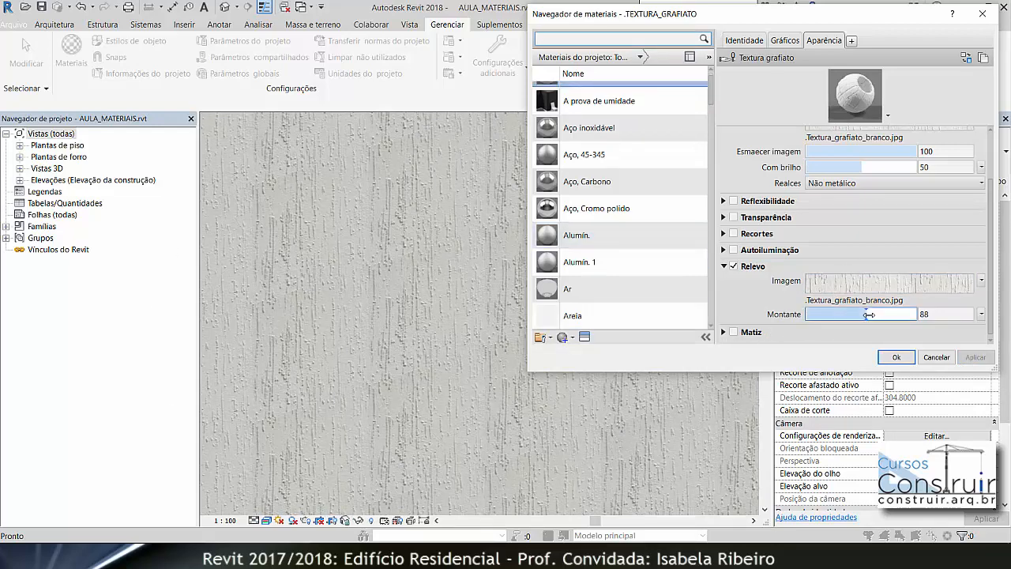
{"action": "left_click_drag", "start_coordinate": [869, 315], "coordinate": [871, 314]}
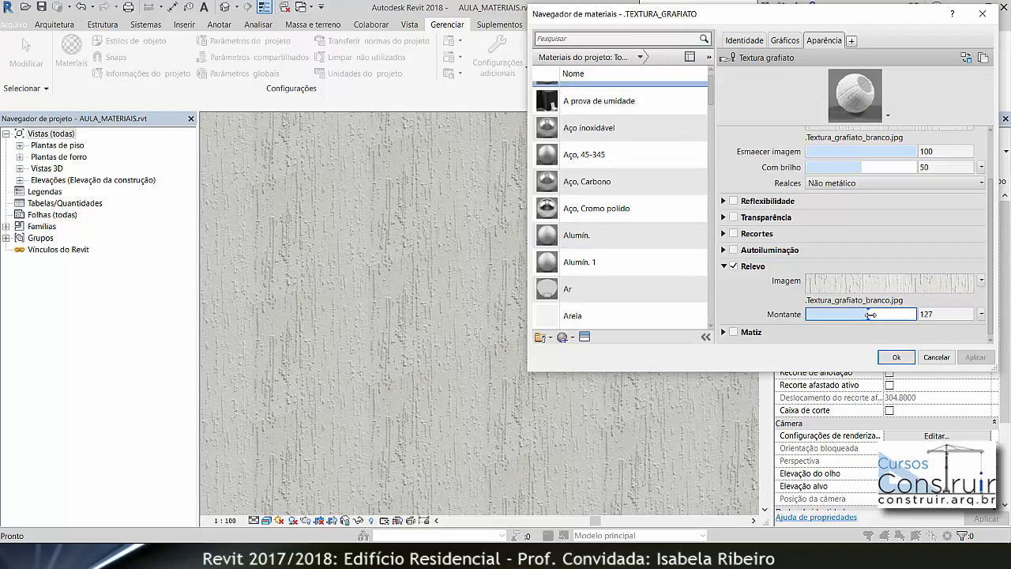
{"action": "left_click", "coordinate": [970, 359]}
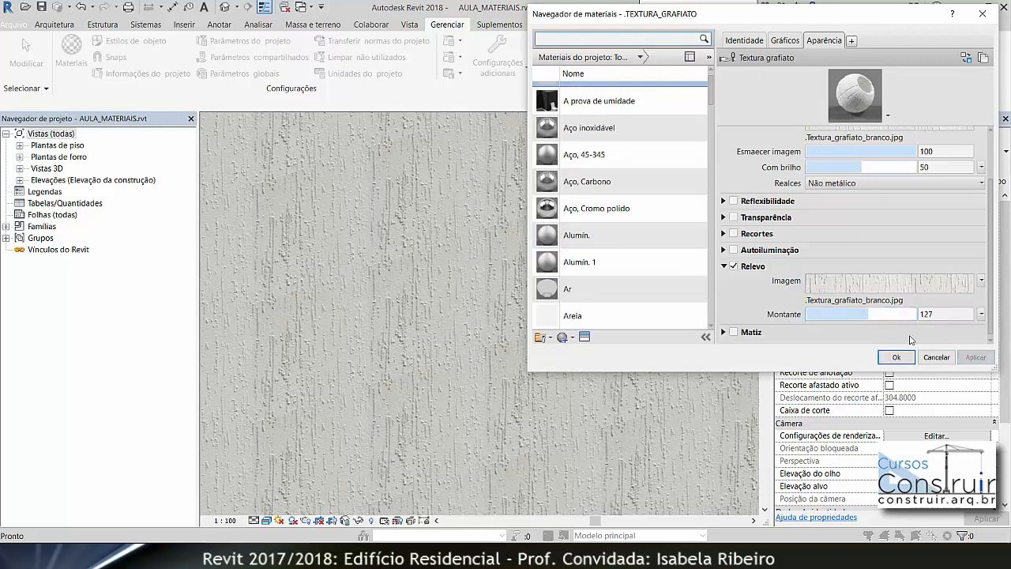
{"action": "left_click_drag", "start_coordinate": [872, 313], "coordinate": [895, 314]}
{"action": "left_click", "coordinate": [976, 357]}
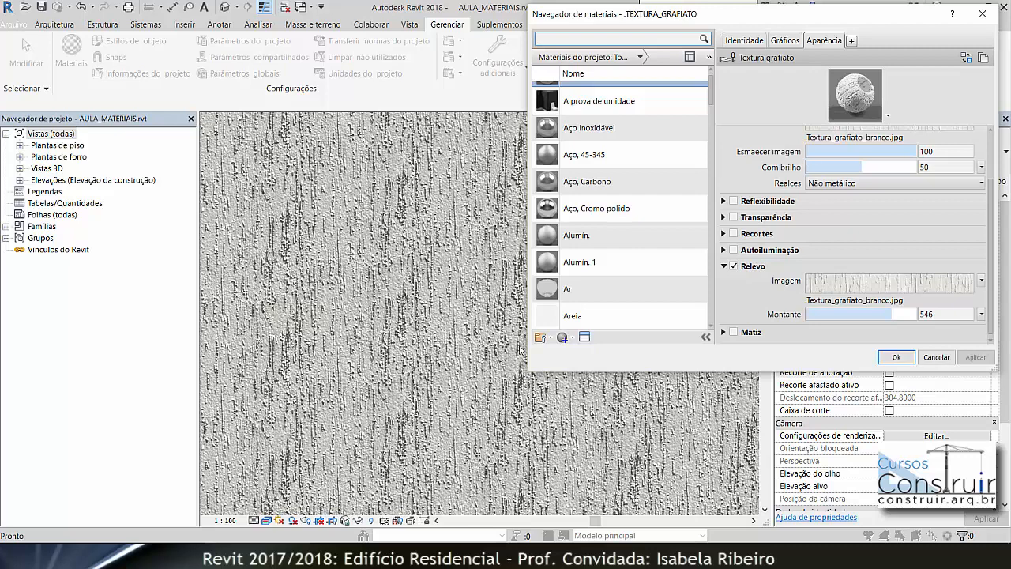
{"action": "left_click_drag", "start_coordinate": [894, 314], "coordinate": [871, 318]}
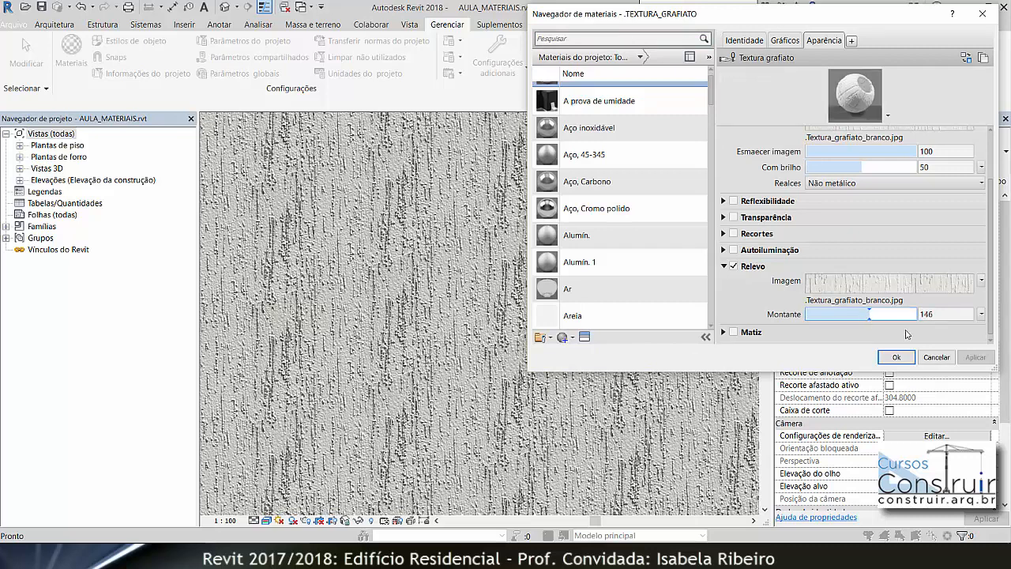
{"action": "left_click", "coordinate": [984, 358]}
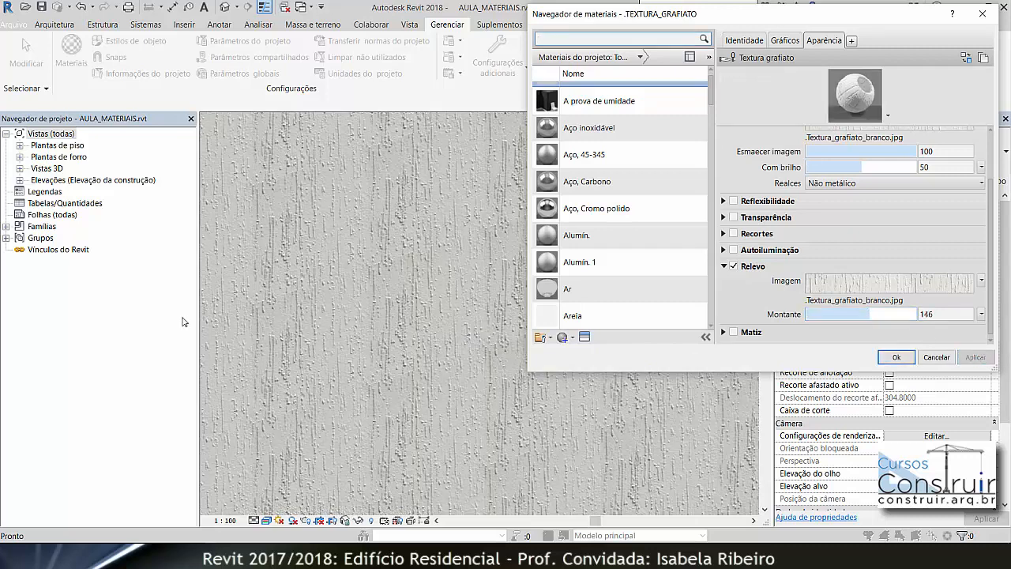
- Set the grafiato relief amount (Montante) to 224 and apply it
{"action": "left_click_drag", "start_coordinate": [869, 311], "coordinate": [873, 312]}
{"action": "left_click", "coordinate": [971, 360]}
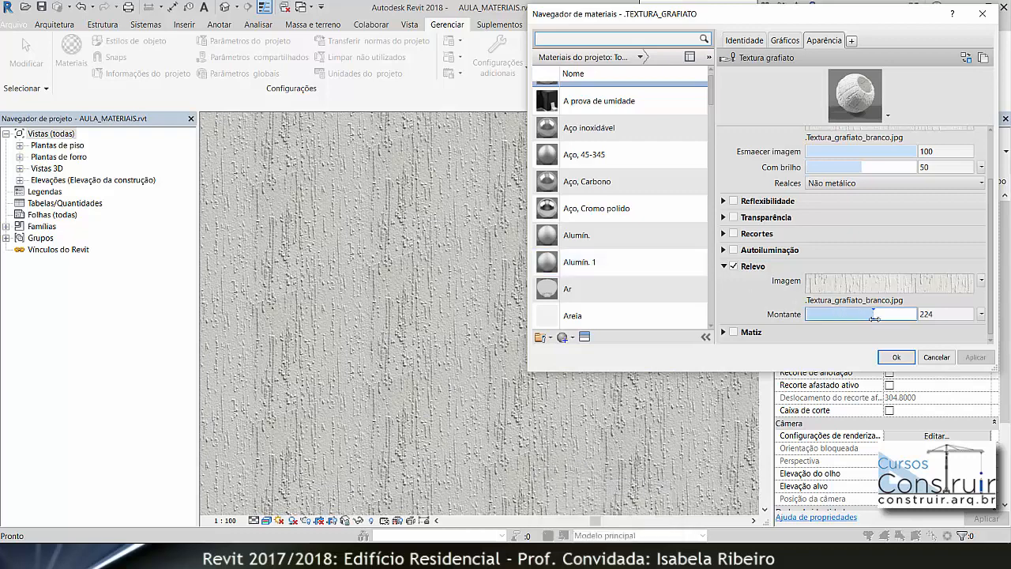
- Set the grafiato relief amount (Montante) to 263, apply it and close the material browser
{"action": "left_click", "coordinate": [875, 314]}
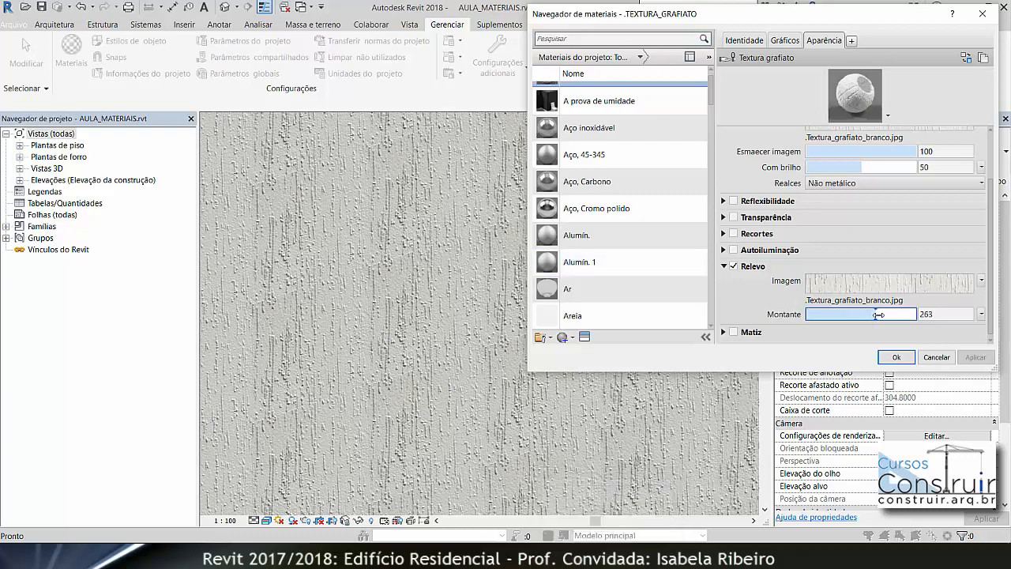
{"action": "left_click", "coordinate": [982, 360]}
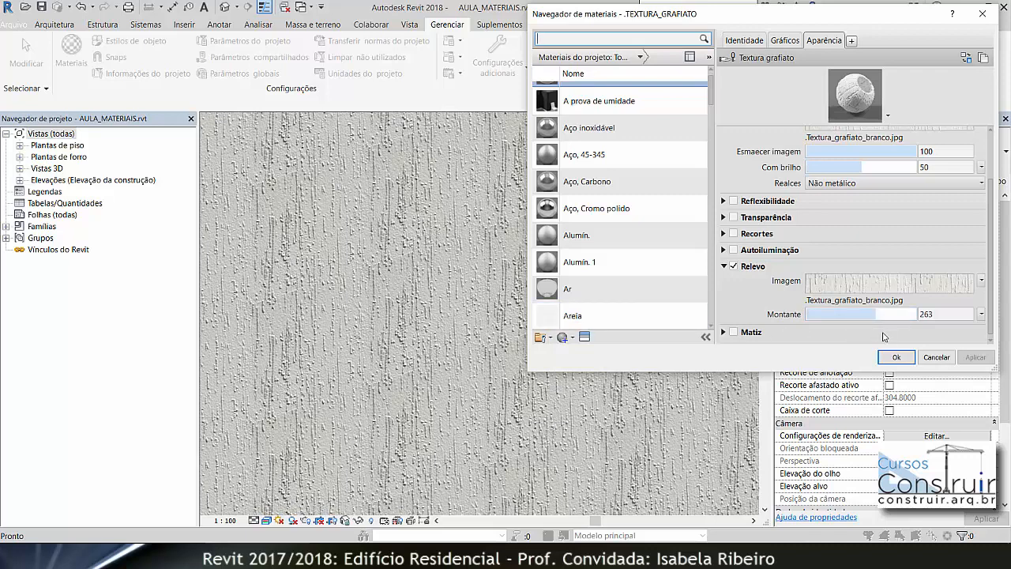
{"action": "left_click", "coordinate": [906, 362]}
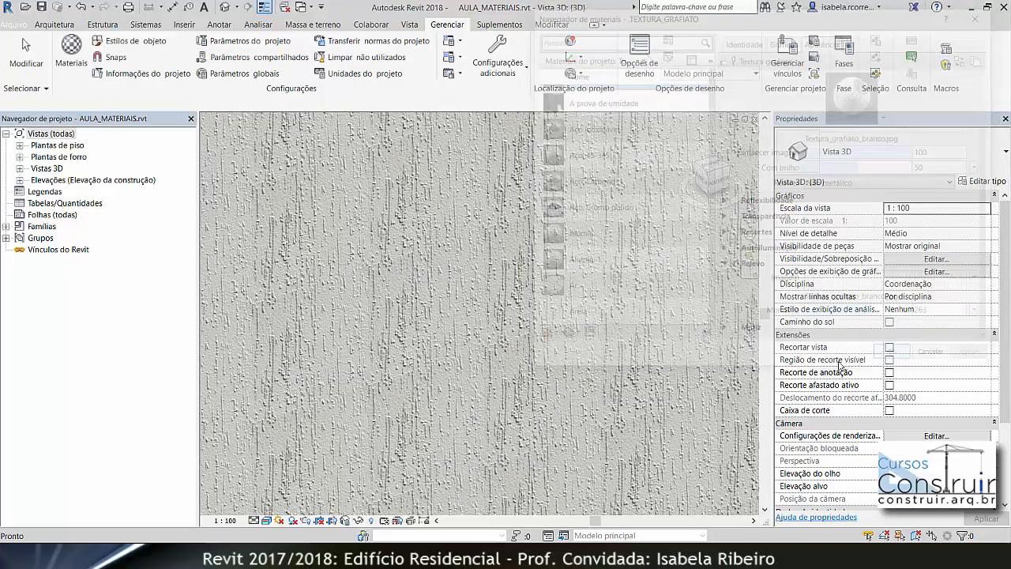
- Examine the grafiato relief on the wall up close, along its top edge and over the whole wall
{"action": "scroll", "coordinate": [576, 345], "scroll_direction": "up", "scroll_amount": 5}
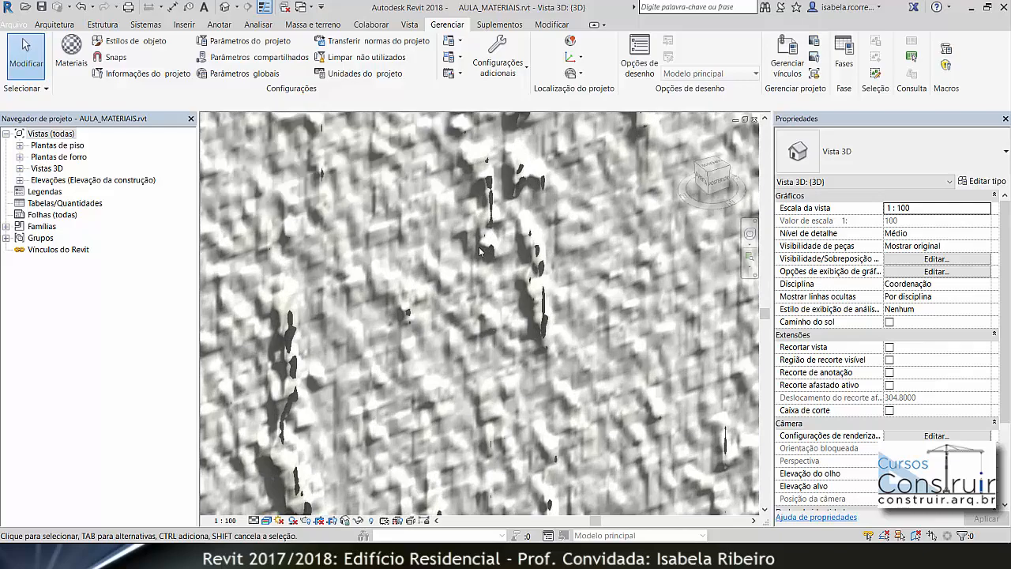
{"action": "scroll", "coordinate": [542, 284], "scroll_direction": "down", "scroll_amount": 5}
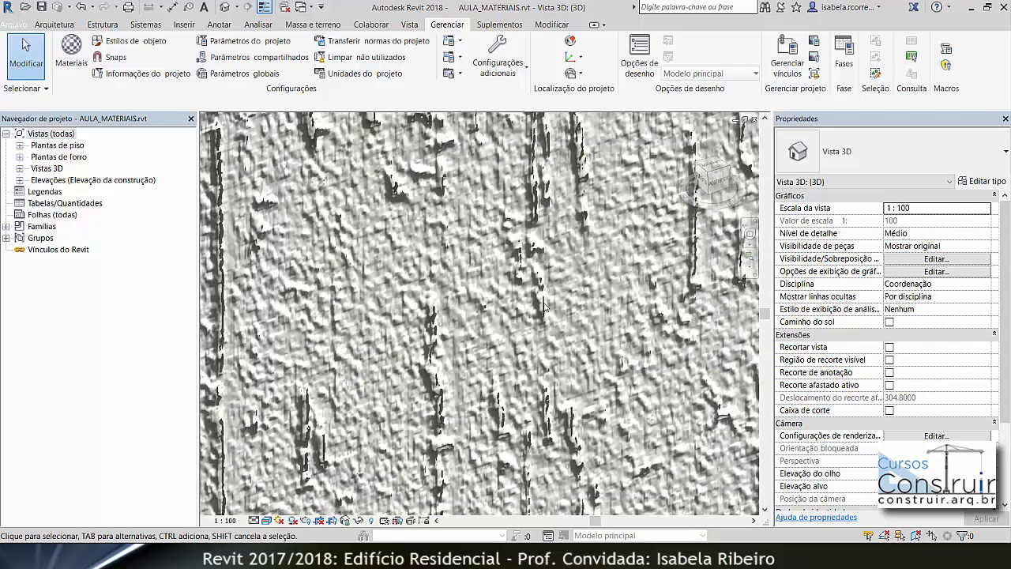
{"action": "scroll", "coordinate": [544, 306], "scroll_direction": "down", "scroll_amount": 3}
{"action": "scroll", "coordinate": [543, 306], "scroll_direction": "up", "scroll_amount": 3}
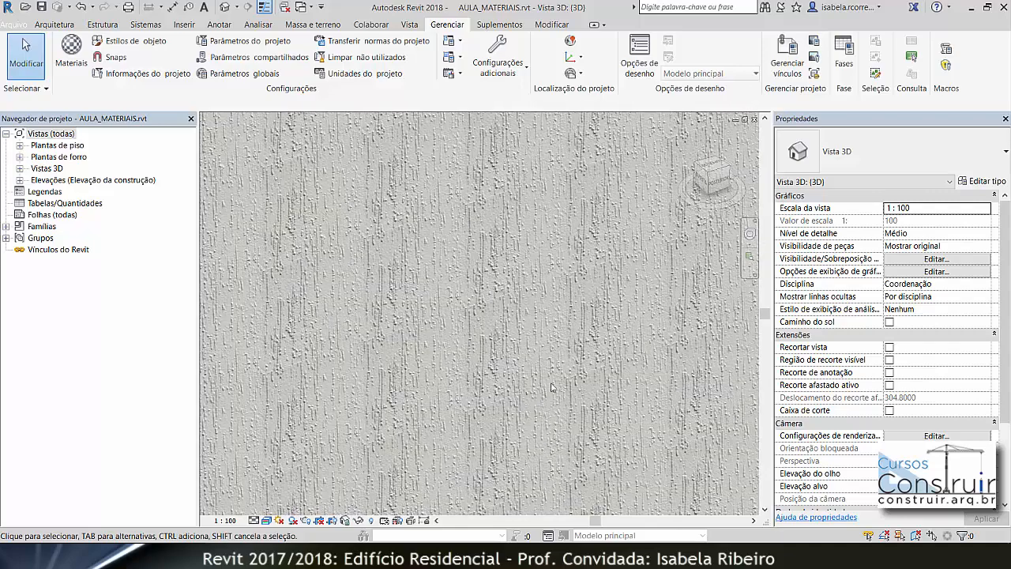
{"action": "middle_click_drag", "start_coordinate": [489, 246], "coordinate": [515, 272]}
{"action": "middle_click_drag", "start_coordinate": [531, 237], "coordinate": [537, 376]}
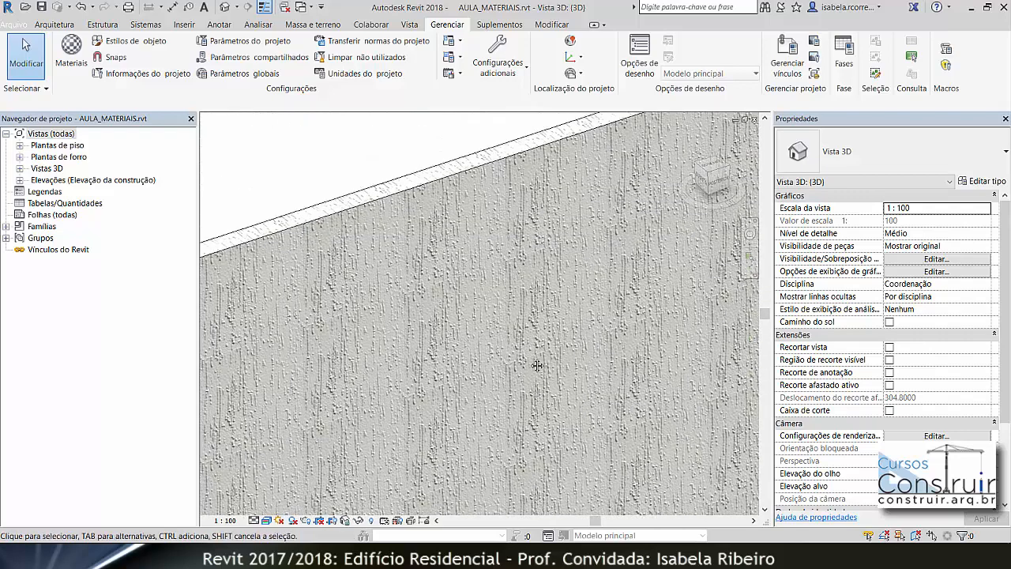
{"action": "scroll", "coordinate": [532, 318], "scroll_direction": "down", "scroll_amount": 3}
{"action": "middle_click_drag", "start_coordinate": [530, 319], "coordinate": [490, 291]}
{"action": "middle_click", "coordinate": [488, 289]}
{"action": "middle_click", "coordinate": [488, 289]}
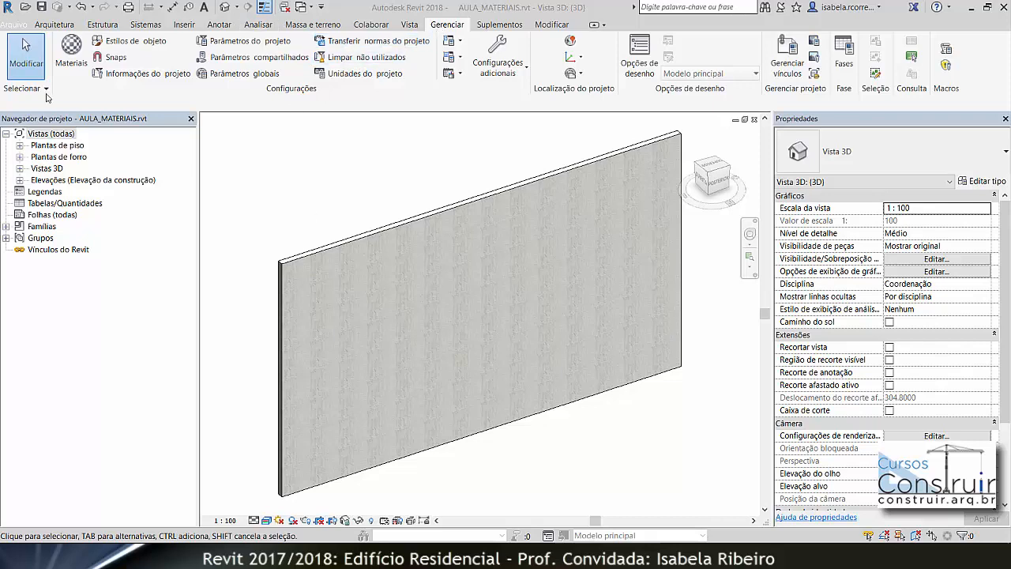
- Create a new project material and rename it .TEXTURA_GESSO
{"action": "left_click", "coordinate": [75, 76]}
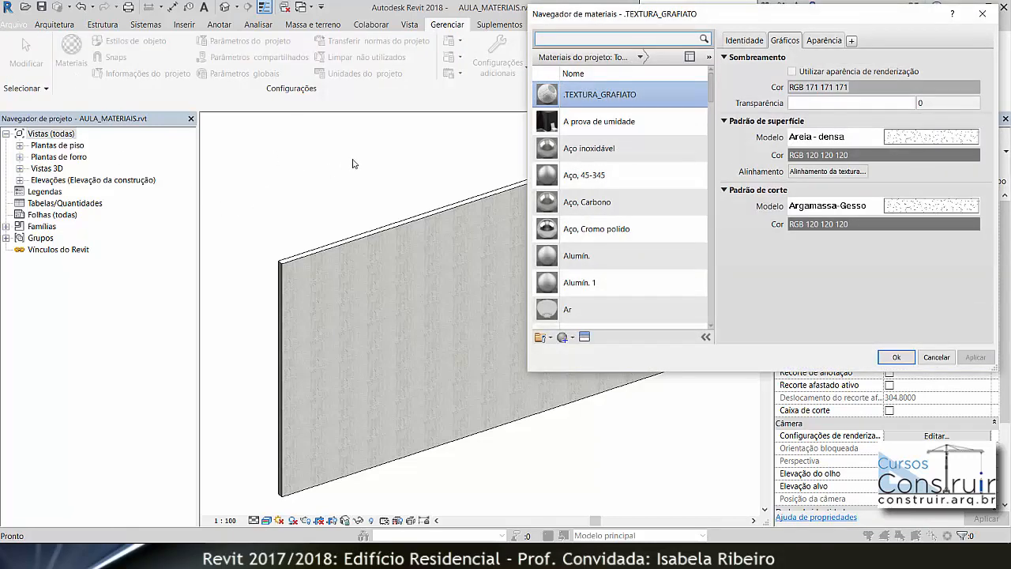
{"action": "scroll", "coordinate": [605, 342], "scroll_direction": "down", "scroll_amount": 1}
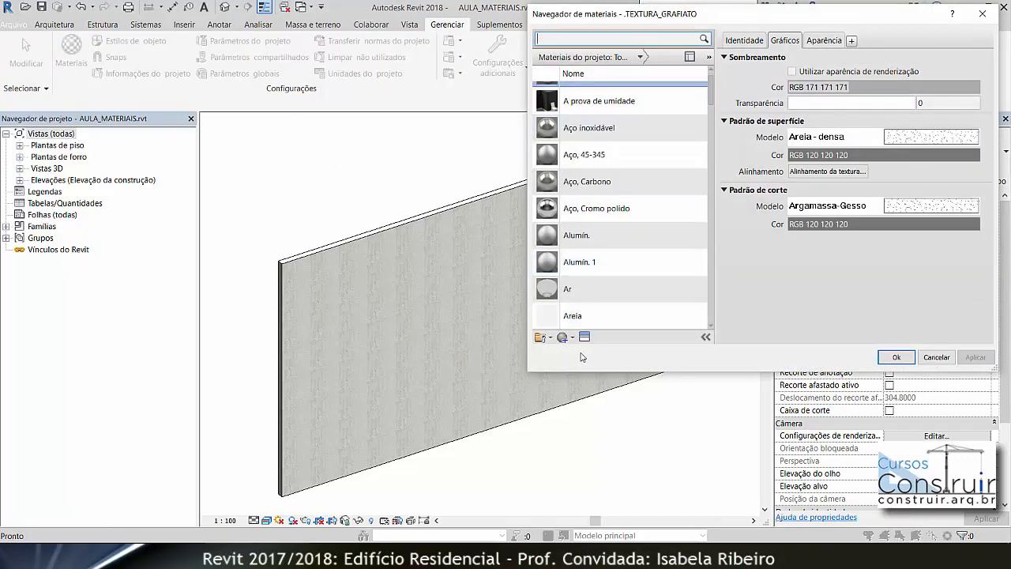
{"action": "left_click", "coordinate": [570, 338]}
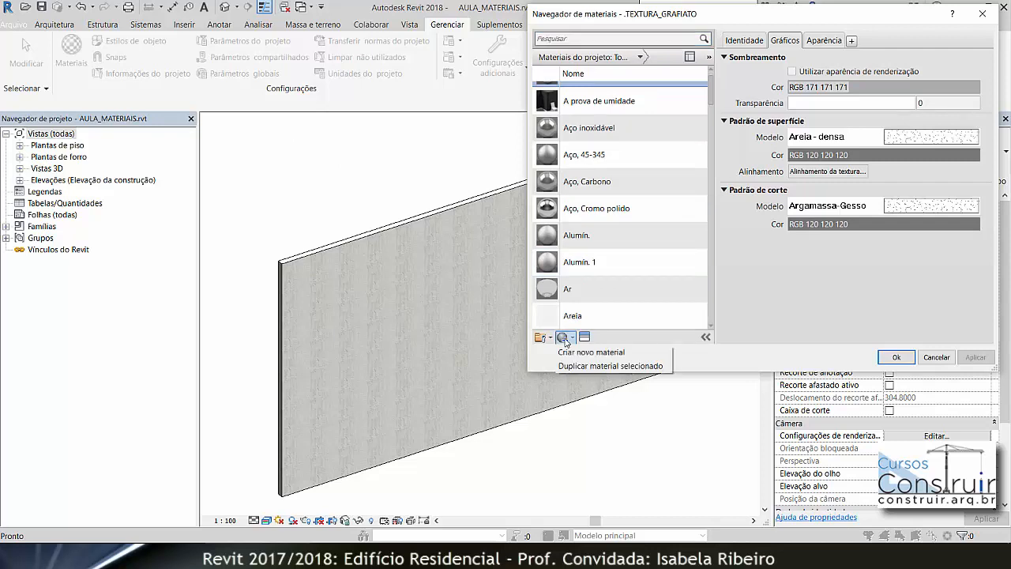
{"action": "left_click", "coordinate": [595, 354]}
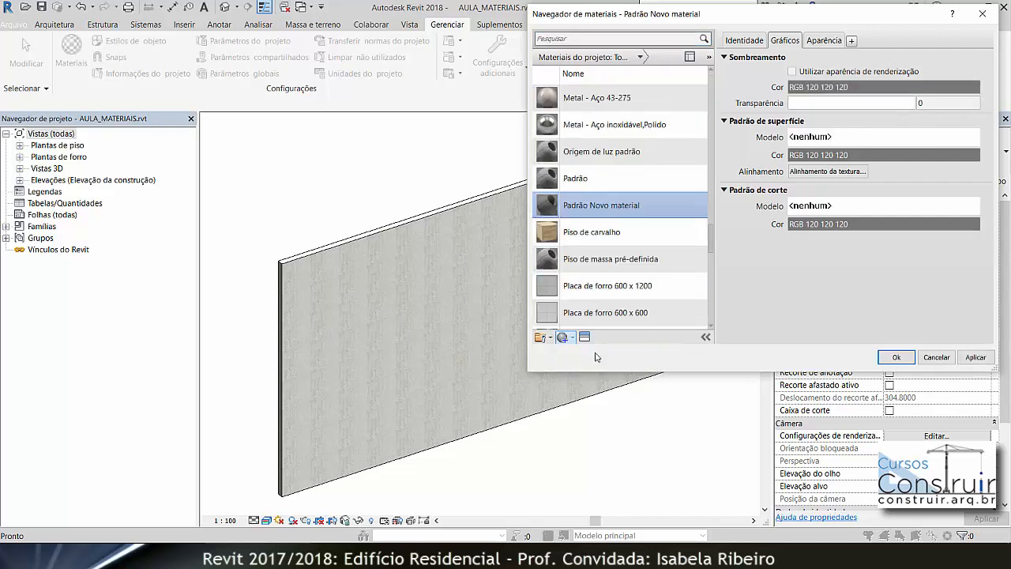
{"action": "right_click", "coordinate": [639, 206]}
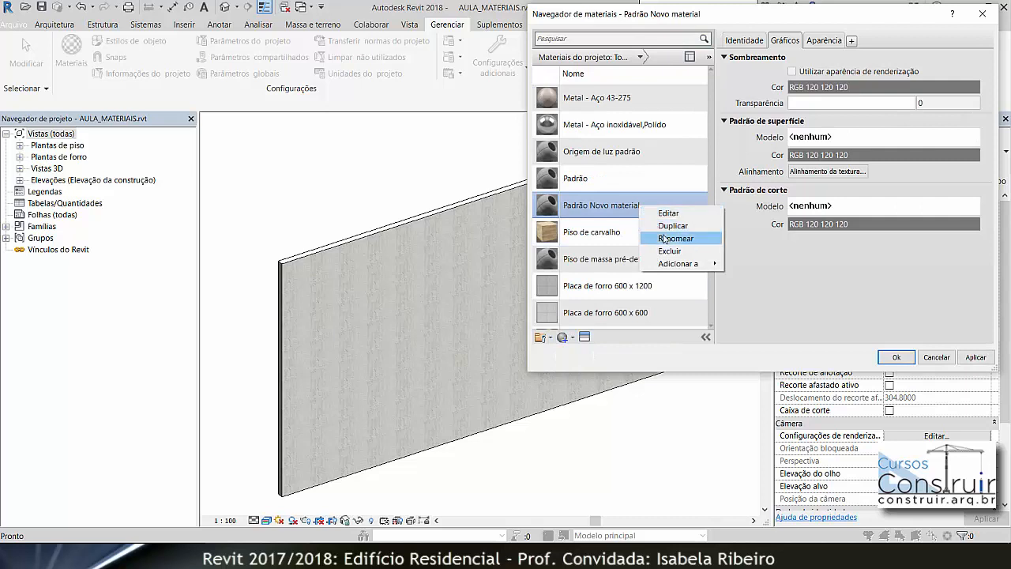
{"action": "left_click", "coordinate": [663, 238]}
{"action": "key", "text": "BackSpace"}
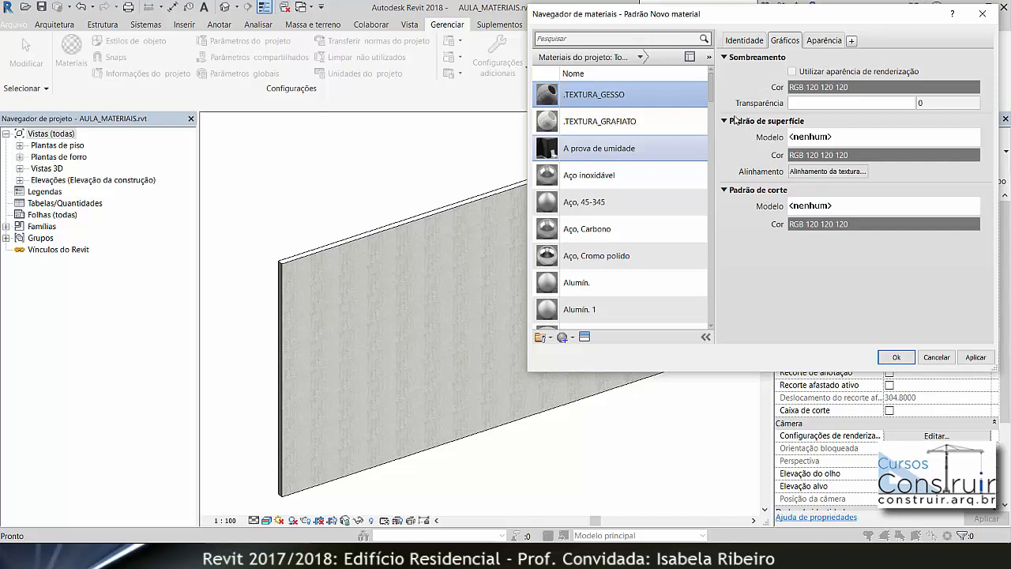
- Give the .TEXTURA_GESSO material the description "Textura interna" and the class Diversos
{"action": "left_click", "coordinate": [741, 41]}
{"action": "left_click", "coordinate": [788, 93]}
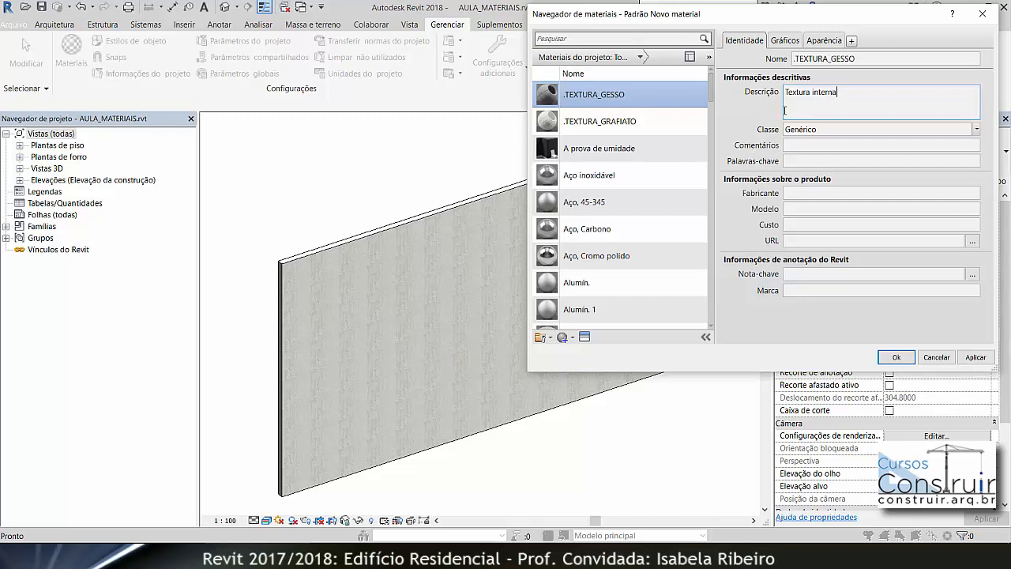
{"action": "left_click", "coordinate": [976, 131]}
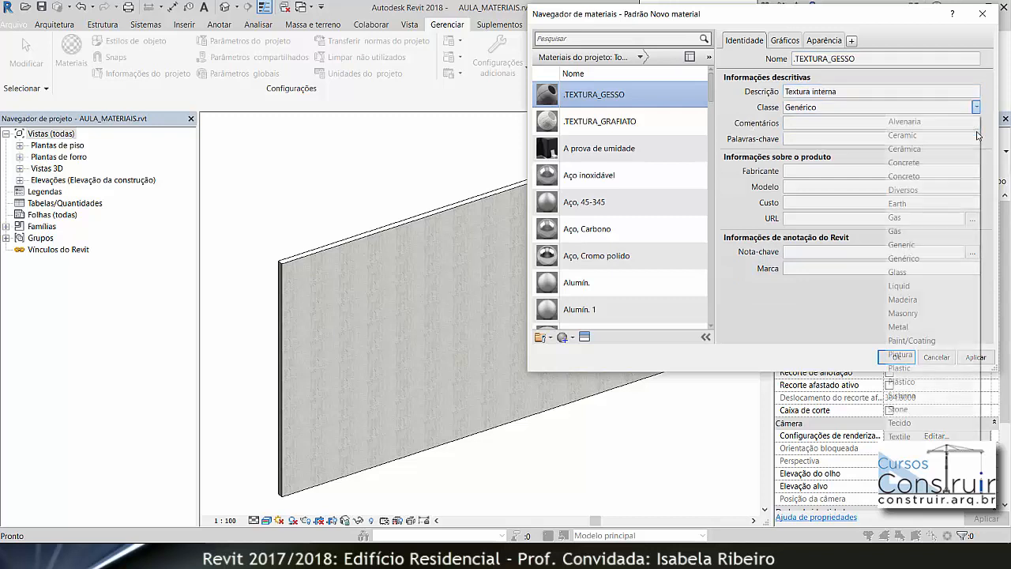
{"action": "left_click", "coordinate": [953, 190]}
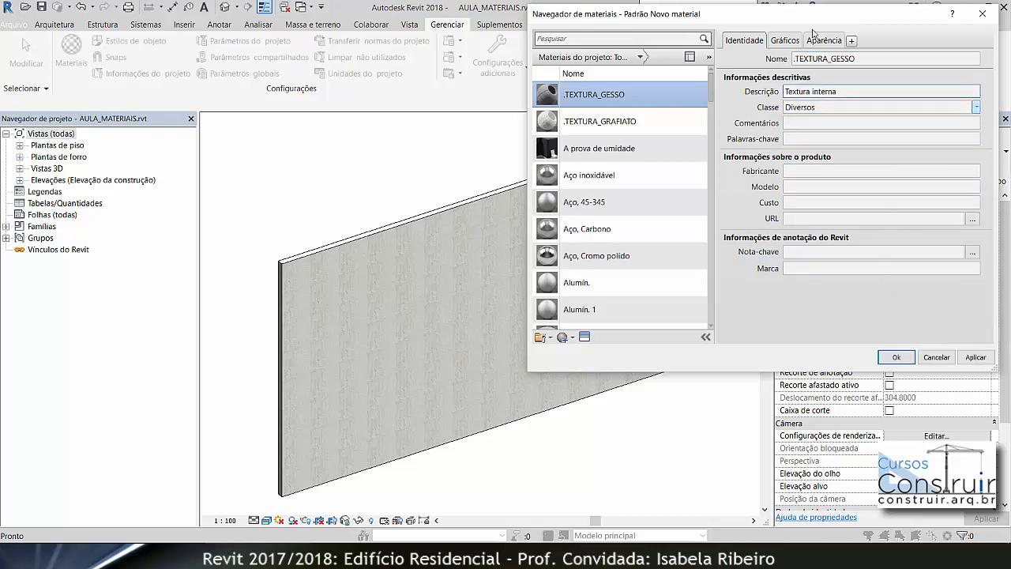
- Assign the Argamassa-Gesso fill pattern as the cut pattern of .TEXTURA_GESSO
{"action": "left_click", "coordinate": [785, 40]}
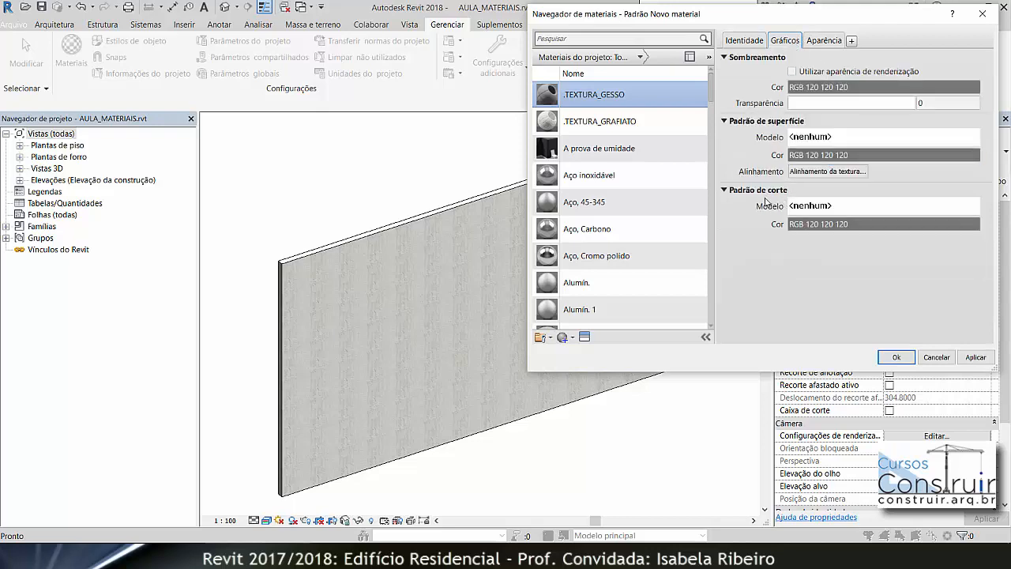
{"action": "left_click", "coordinate": [812, 206]}
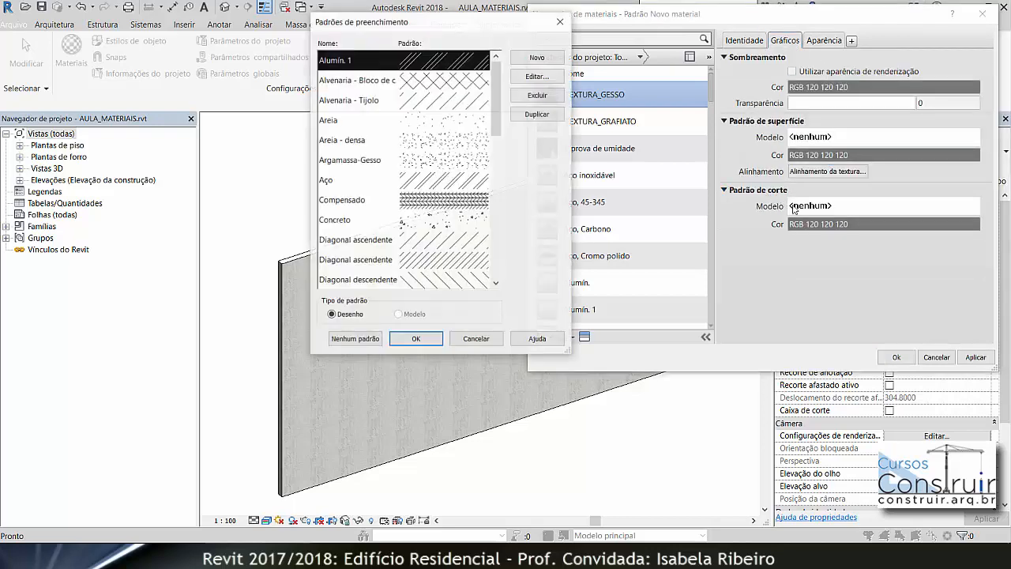
{"action": "left_click", "coordinate": [420, 163]}
{"action": "left_click", "coordinate": [415, 339]}
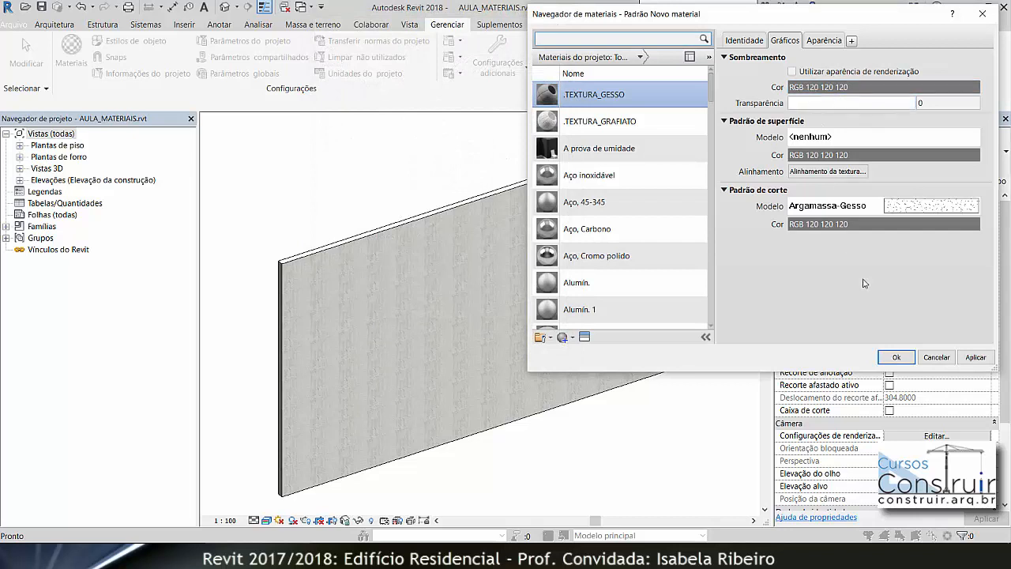
- Load .Detalhe_gesso.jpg from the MATERIAIS folder as the generic appearance image of .TEXTURA_GESSO
{"action": "left_click", "coordinate": [824, 42]}
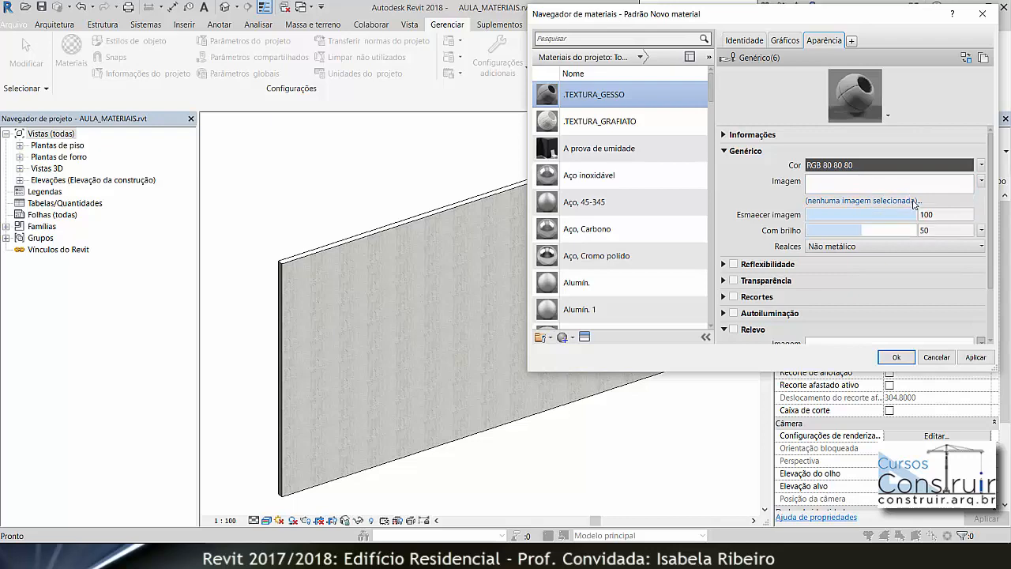
{"action": "left_click", "coordinate": [911, 202]}
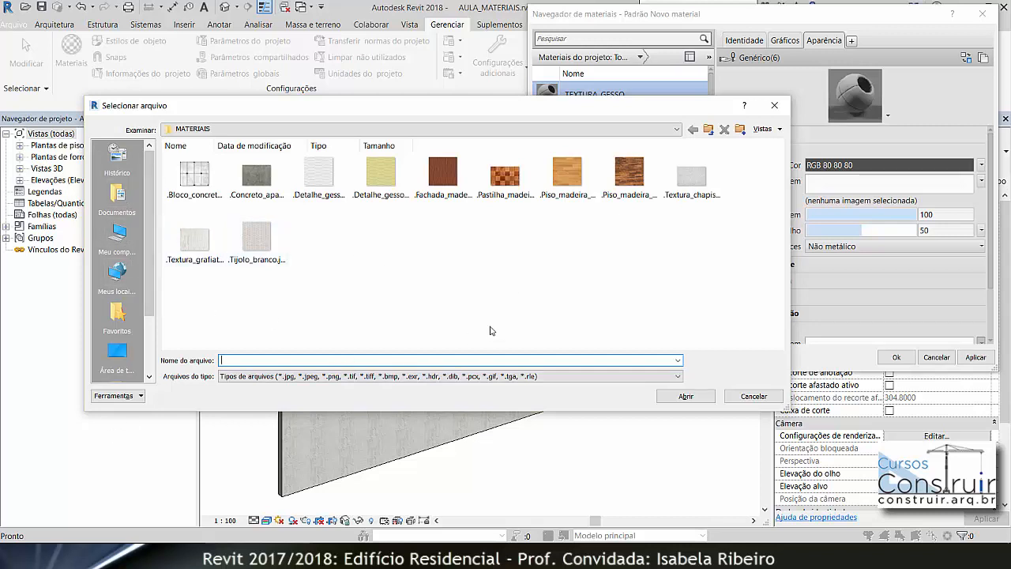
{"action": "left_click", "coordinate": [318, 172]}
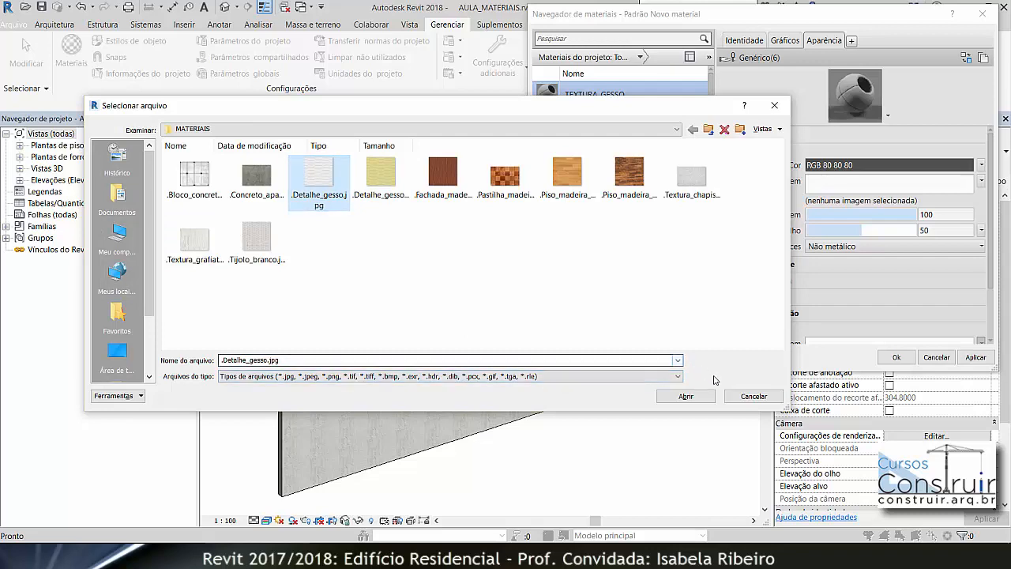
{"action": "left_click", "coordinate": [705, 399]}
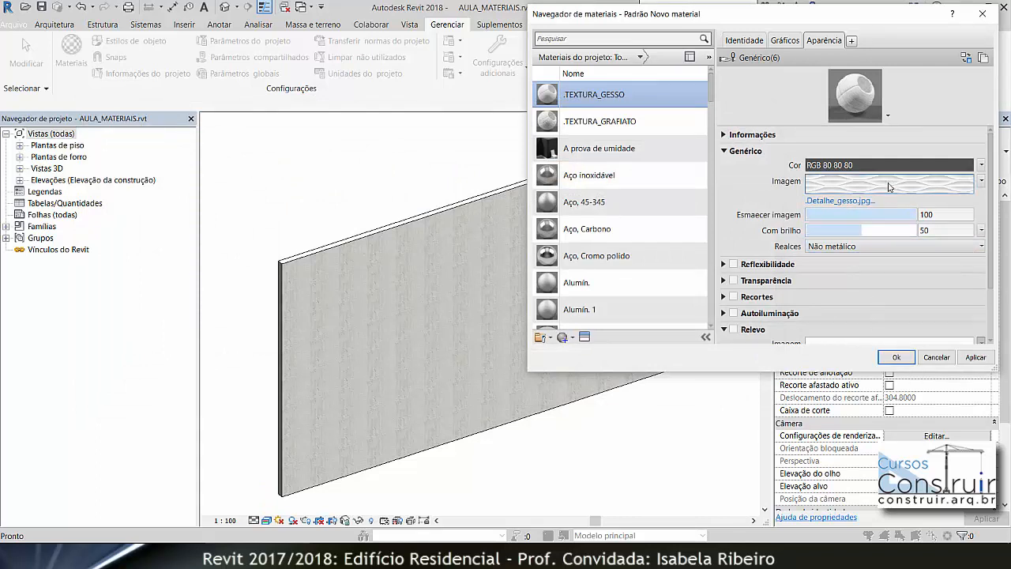
- Set the sample size of the .Detalhe_gesso.jpg texture to 0,90 m wide and 0,90 m high
{"action": "left_click", "coordinate": [889, 188]}
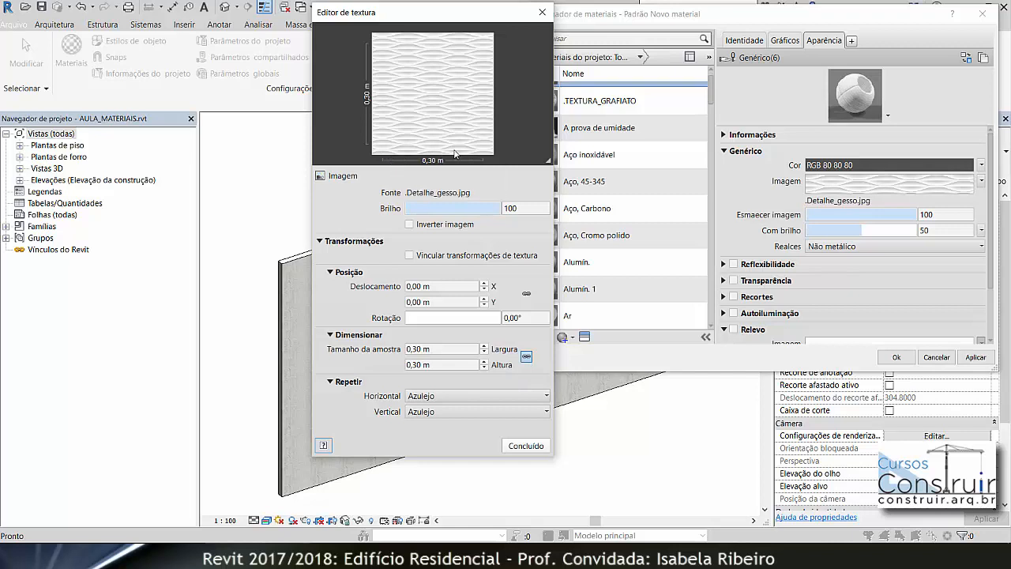
{"action": "left_click", "coordinate": [455, 347]}
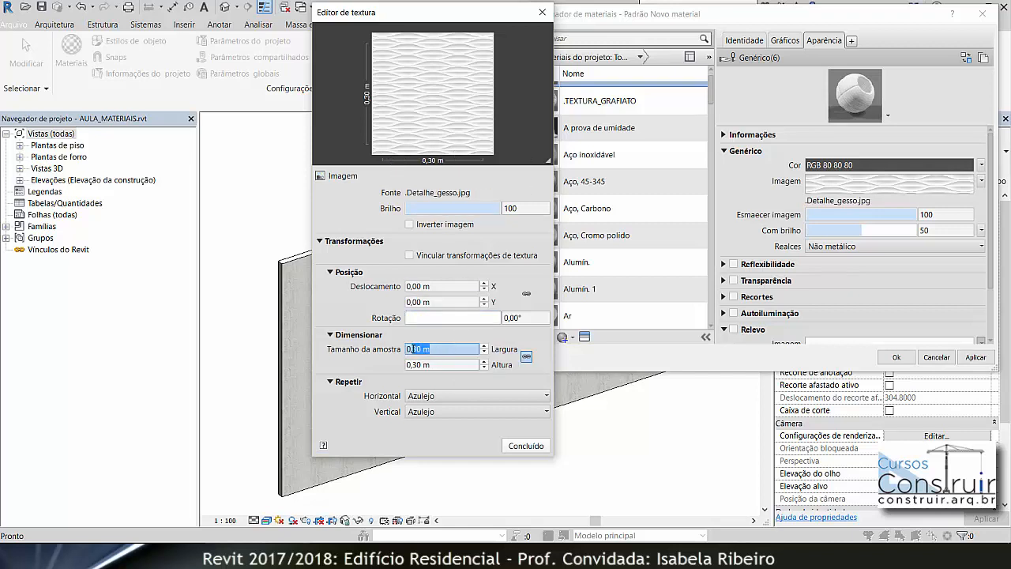
{"action": "type", "text": "0,0"}
{"action": "left_click", "coordinate": [409, 318]}
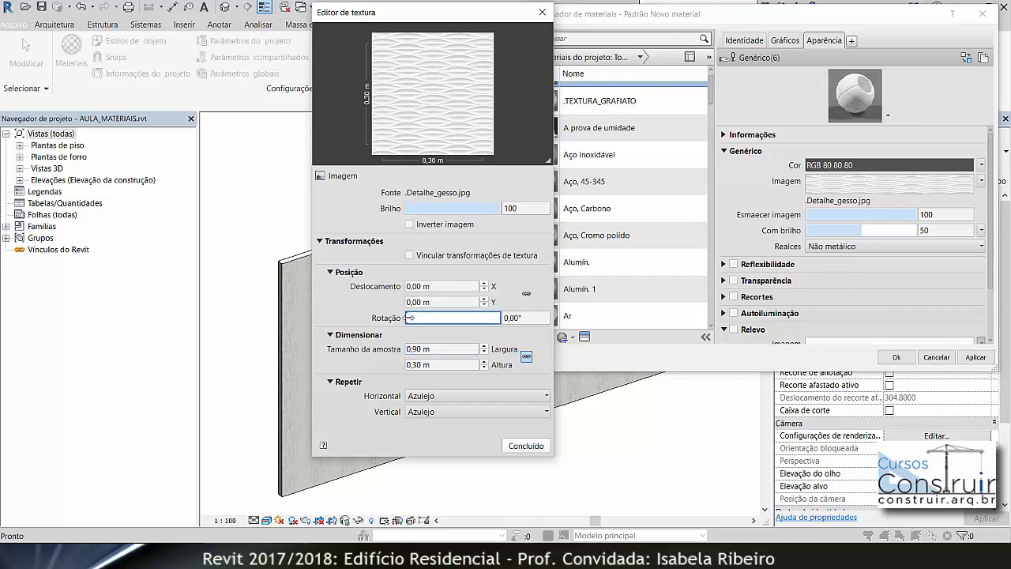
{"action": "left_click_drag", "start_coordinate": [409, 318], "coordinate": [408, 318]}
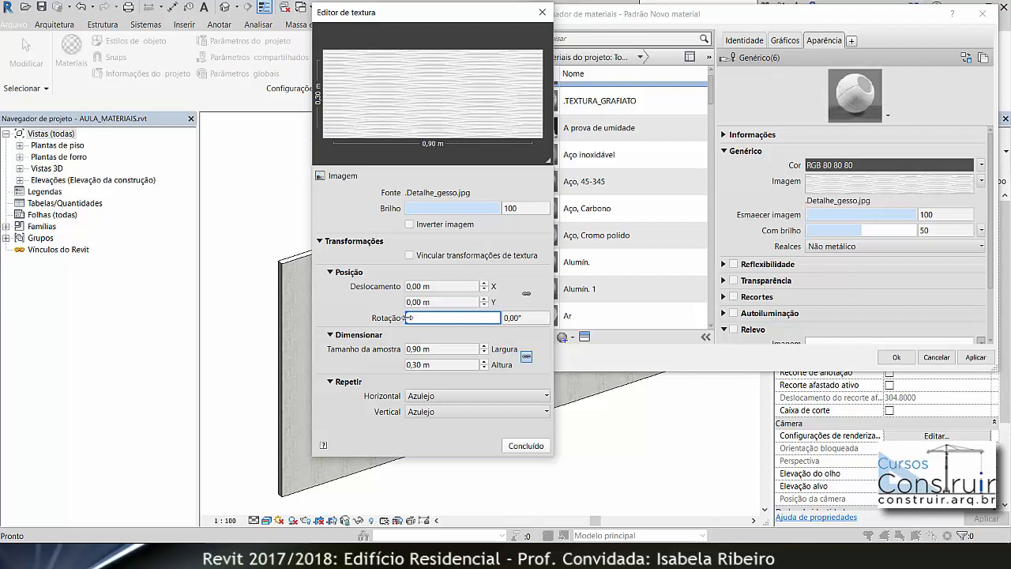
{"action": "left_click", "coordinate": [436, 350]}
{"action": "left_click", "coordinate": [440, 364]}
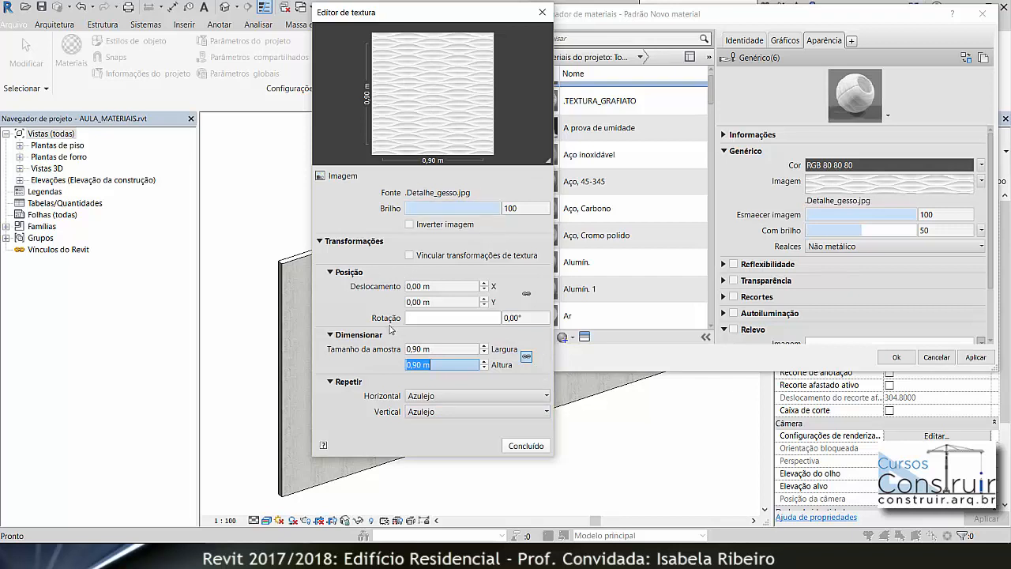
{"action": "left_click", "coordinate": [526, 445]}
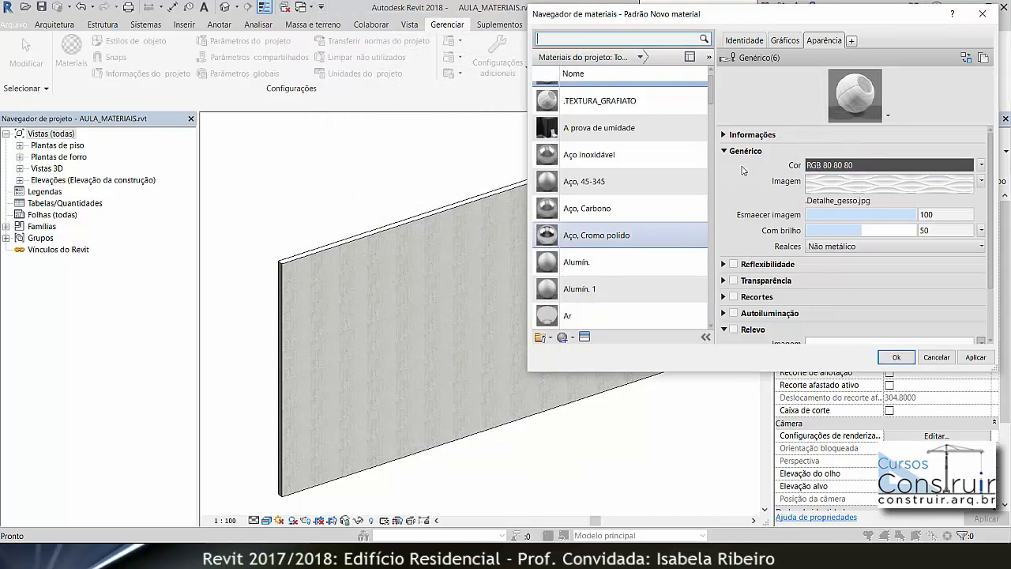
- Change the generic appearance colour of .TEXTURA_GESSO to the light grey RGB 241 241 241
{"action": "left_click", "coordinate": [870, 167]}
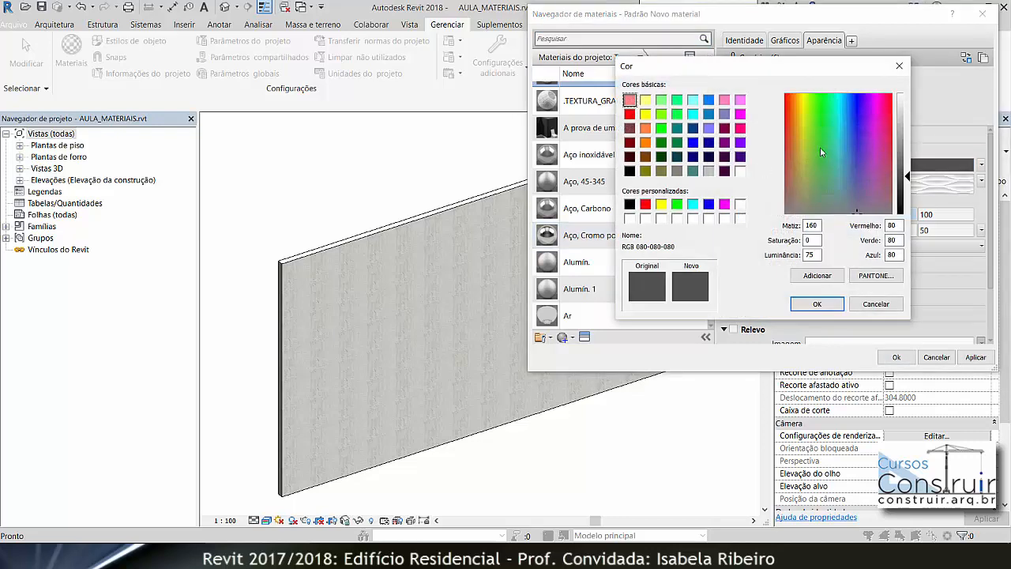
{"action": "left_click", "coordinate": [904, 104]}
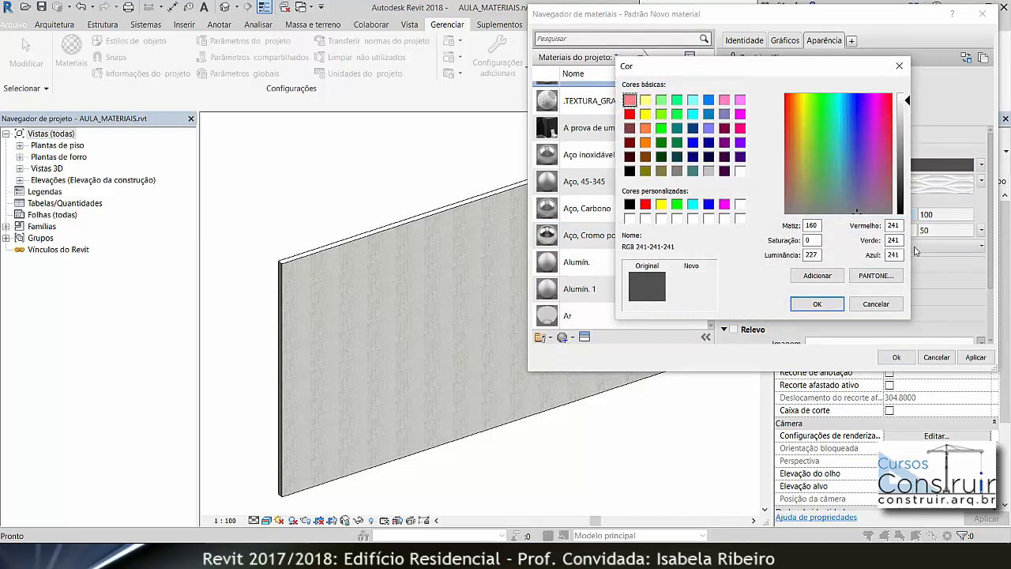
{"action": "left_click", "coordinate": [817, 304]}
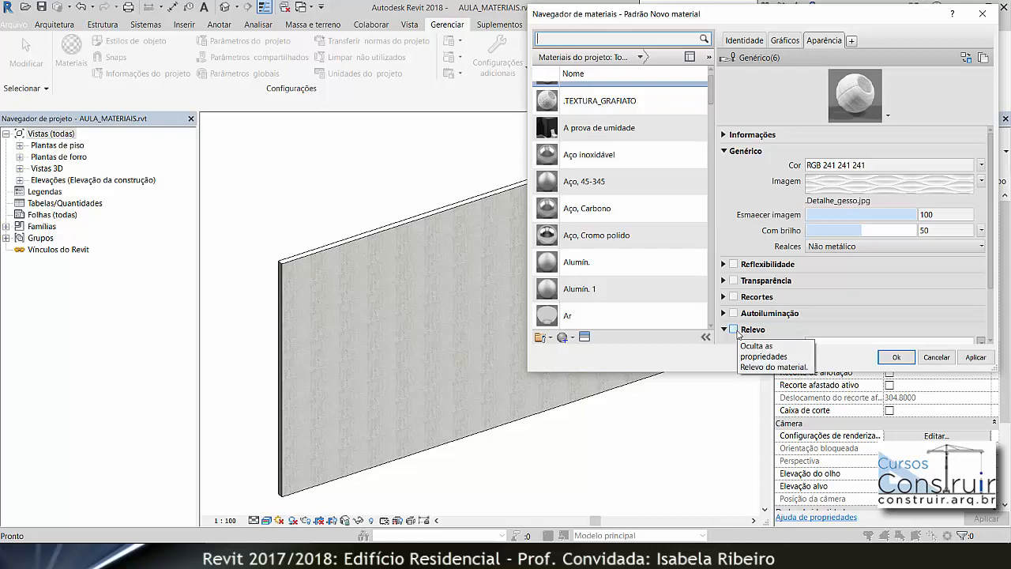
- Enable relief on .TEXTURA_GESSO and load .Detalhe_gesso.jpg from the MATERIAIS folder as its relief image
{"action": "left_click", "coordinate": [734, 330]}
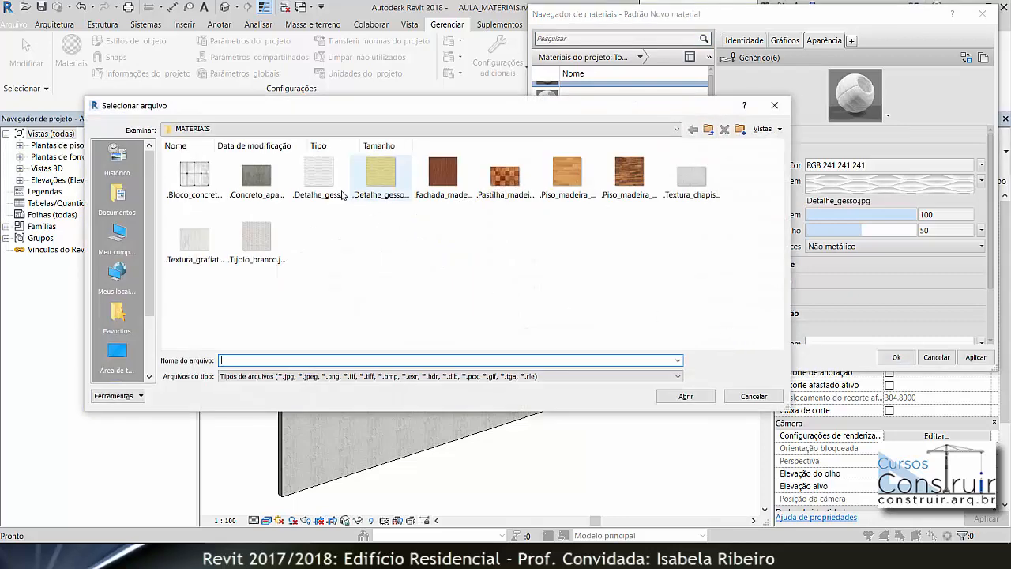
{"action": "left_click", "coordinate": [329, 185]}
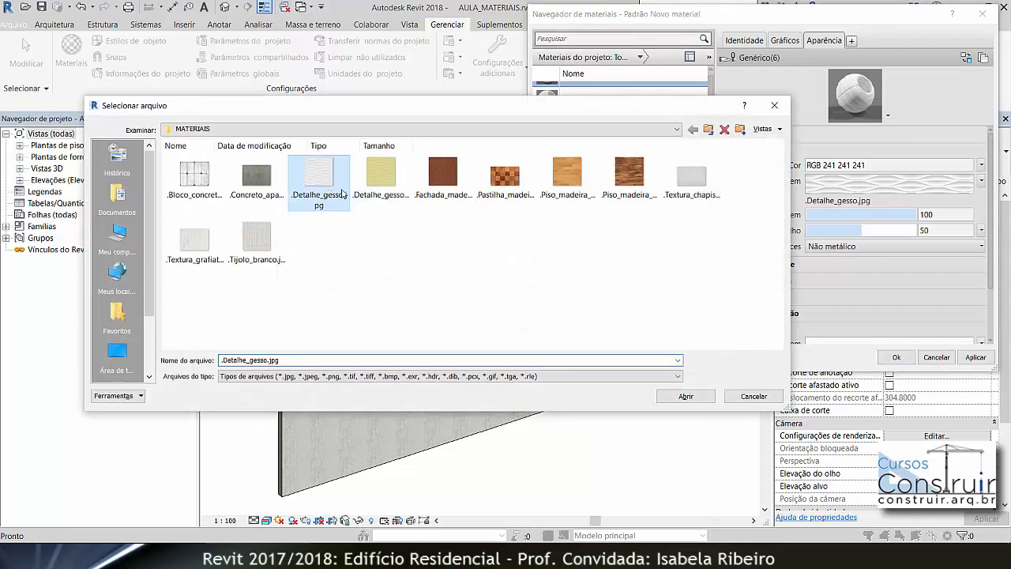
{"action": "left_click", "coordinate": [685, 396]}
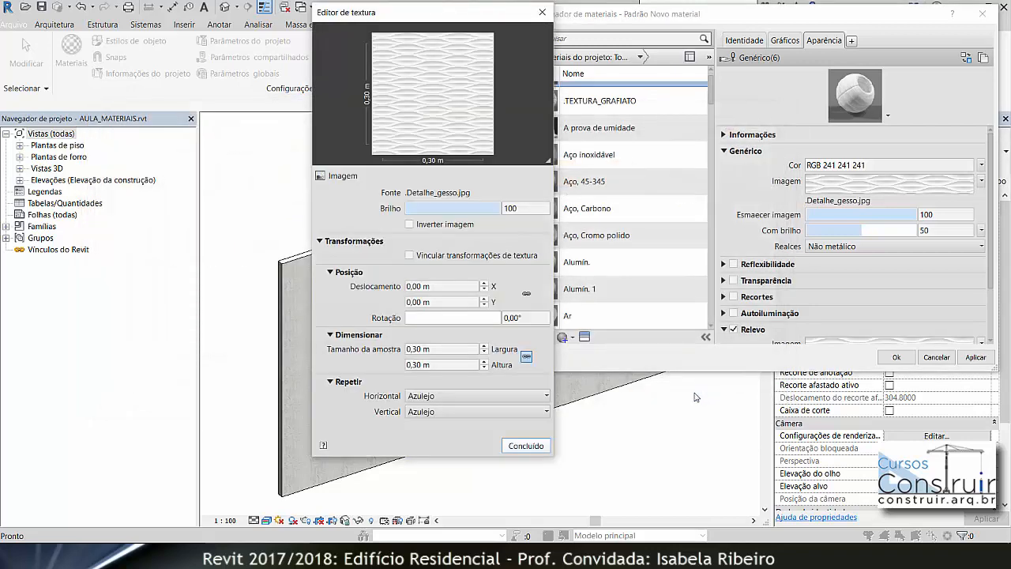
- Set the relief texture's sample size to 0,90 m wide and 0,90 m high, and invert the relief image
{"action": "left_click_drag", "start_coordinate": [438, 347], "coordinate": [416, 353]}
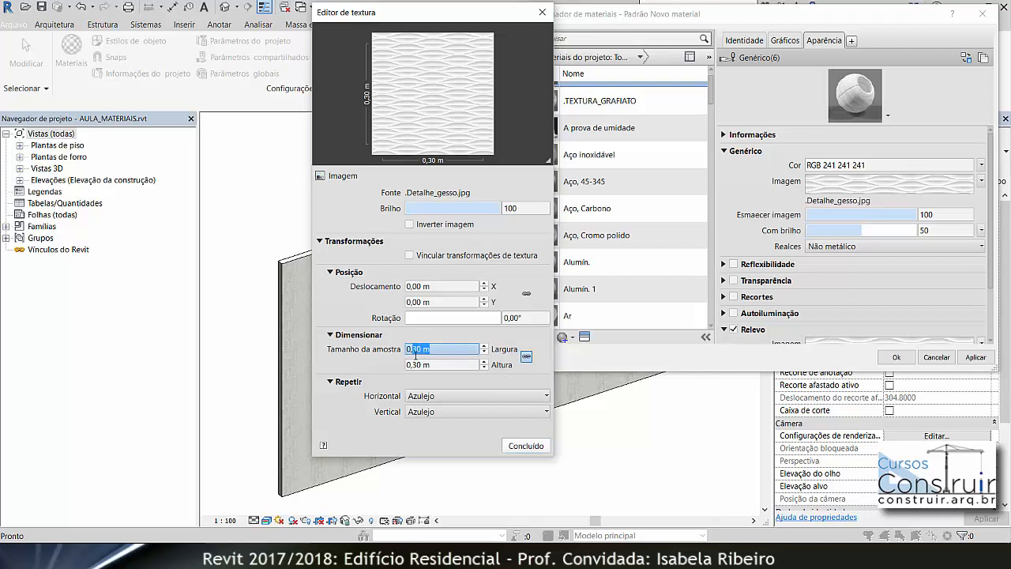
{"action": "type", "text": "9"}
{"action": "key", "text": "Tab"}
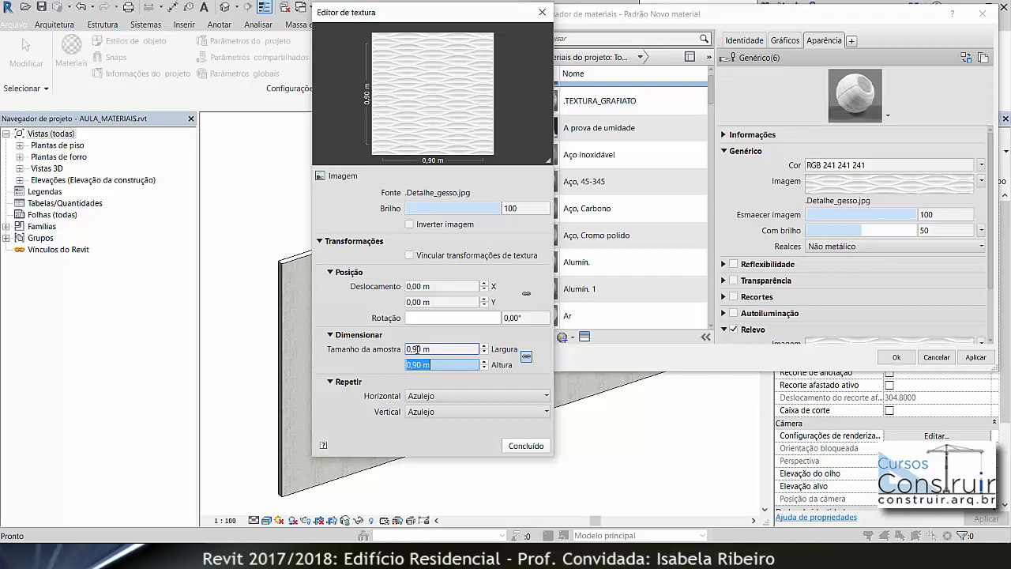
{"action": "left_click", "coordinate": [410, 224]}
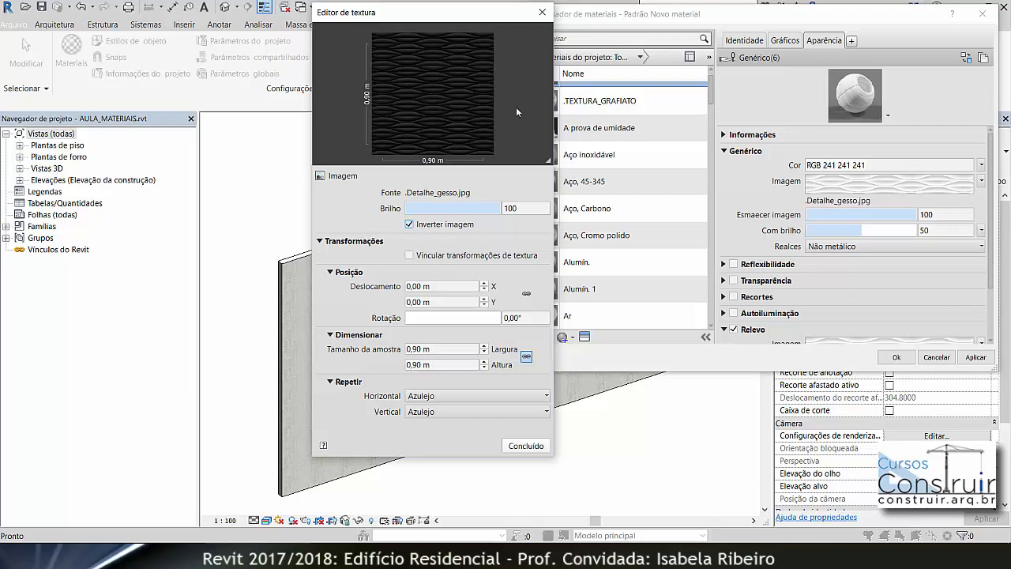
{"action": "left_click", "coordinate": [527, 447]}
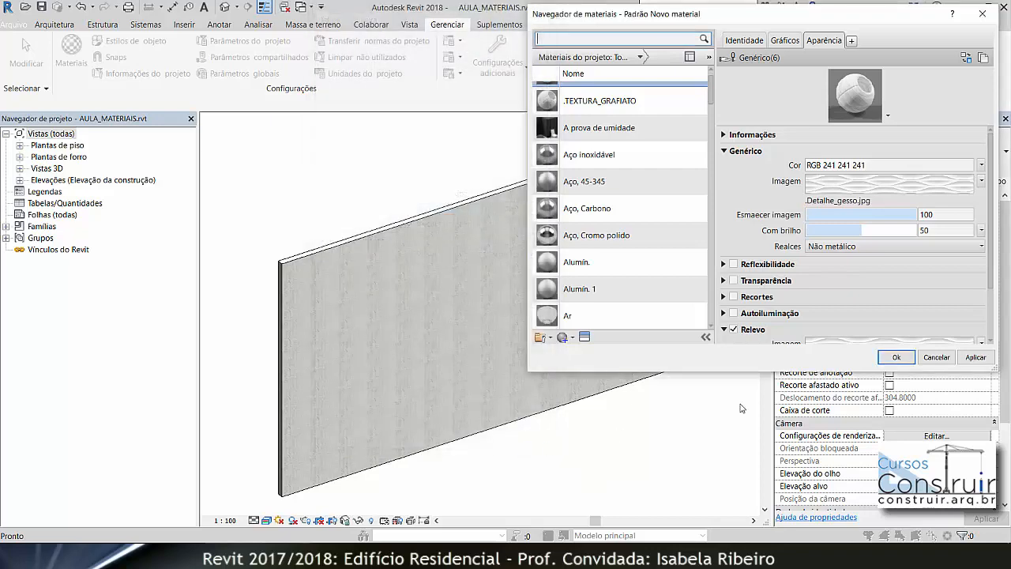
{"action": "scroll", "coordinate": [993, 232], "scroll_direction": "down", "scroll_amount": 3}
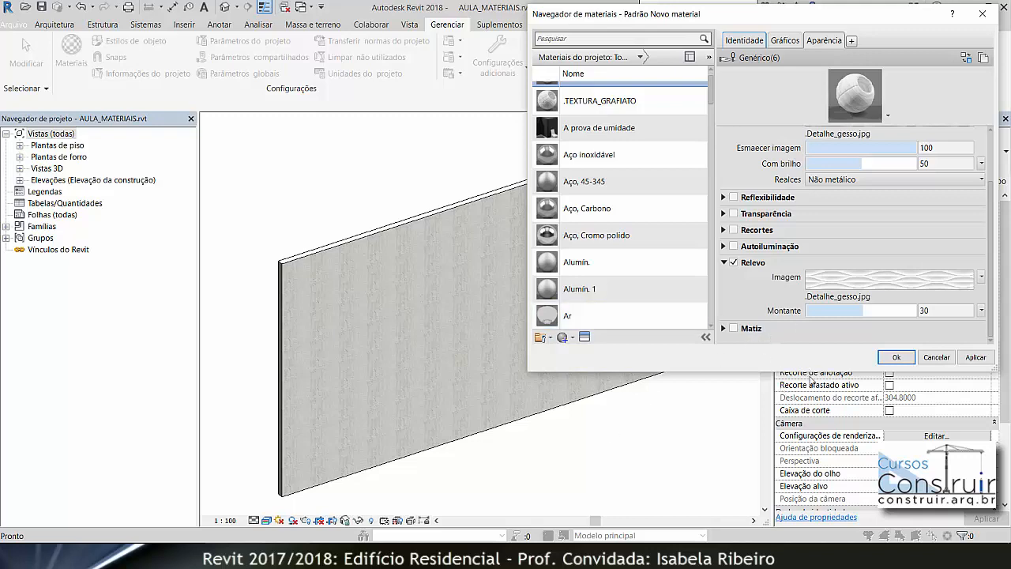
{"action": "left_click", "coordinate": [907, 360]}
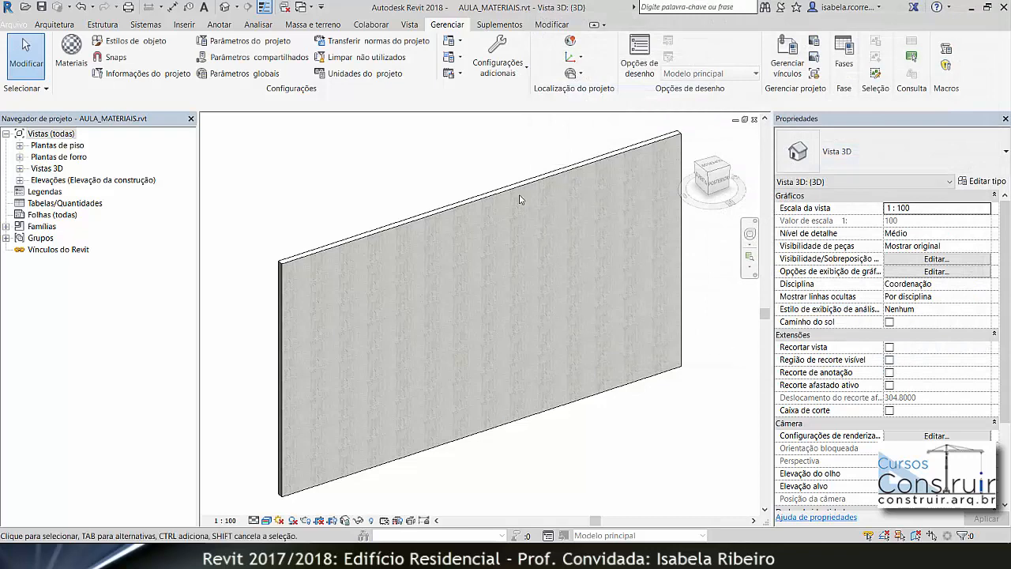
- Assign the .TEXTURA_GESSO material to the structure layer of the test wall's type, Genérico - 200 mm
{"action": "left_click", "coordinate": [518, 254]}
{"action": "left_click", "coordinate": [996, 154]}
{"action": "left_click", "coordinate": [996, 154]}
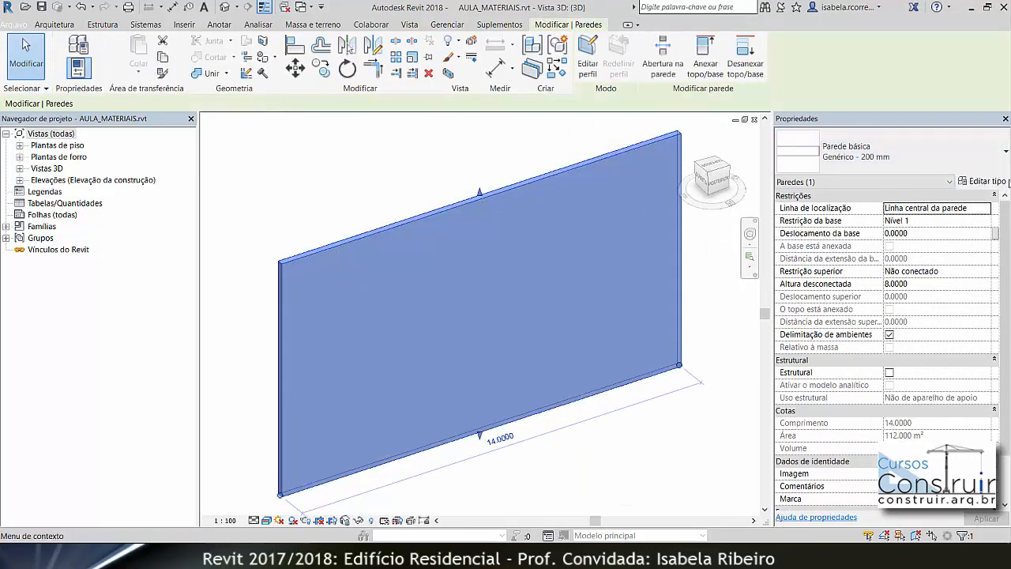
{"action": "left_click", "coordinate": [986, 181]}
{"action": "left_click", "coordinate": [920, 203]}
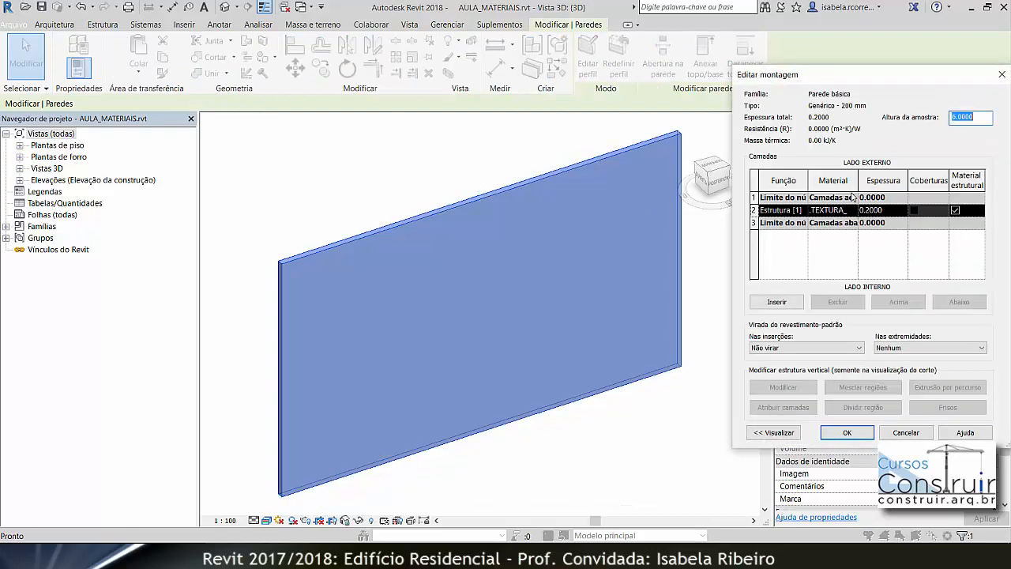
{"action": "left_click", "coordinate": [832, 209]}
{"action": "left_click", "coordinate": [852, 210]}
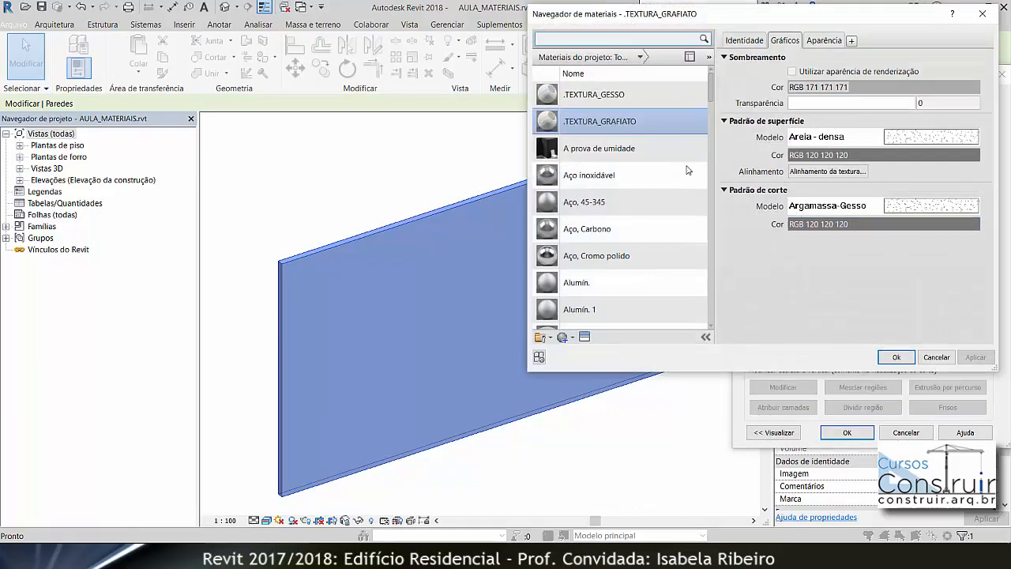
{"action": "left_click", "coordinate": [646, 103]}
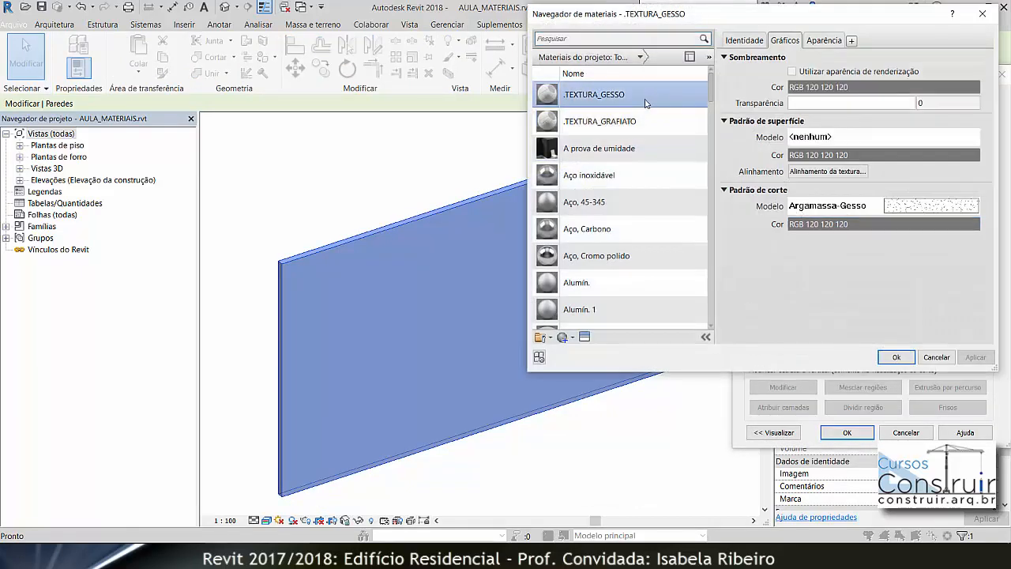
{"action": "left_click", "coordinate": [897, 357]}
{"action": "left_click", "coordinate": [848, 432]}
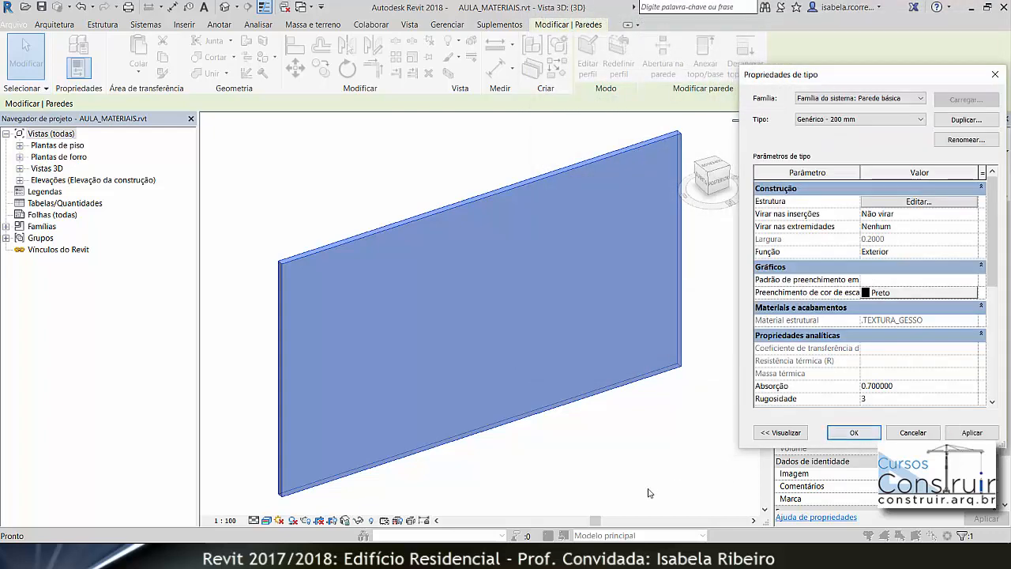
{"action": "left_click", "coordinate": [867, 434]}
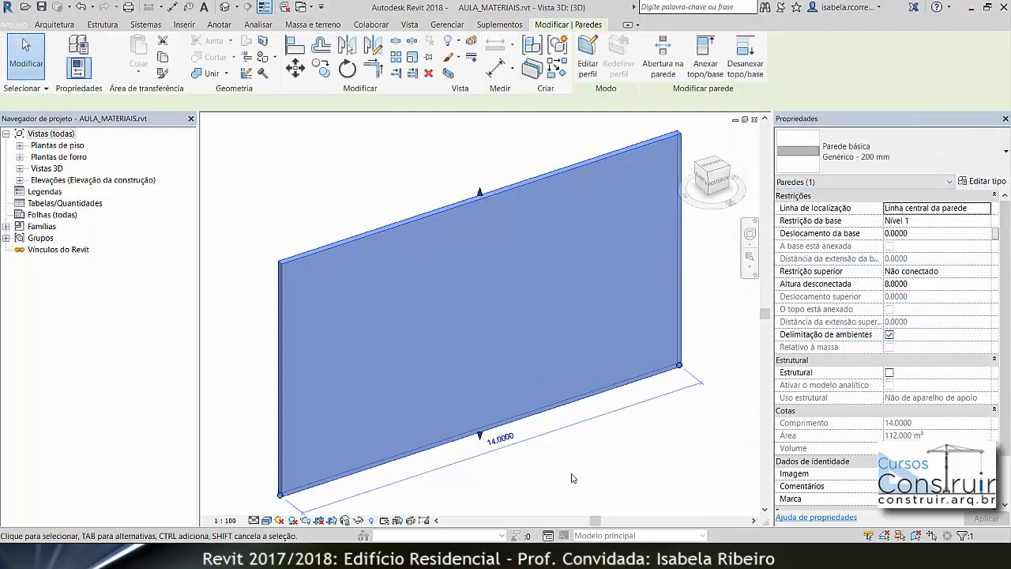
{"action": "key", "text": "Escape"}
- Set the relief amount of .TEXTURA_GESSO to 137 and apply it to the wall
{"action": "scroll", "coordinate": [466, 401], "scroll_direction": "up", "scroll_amount": 5}
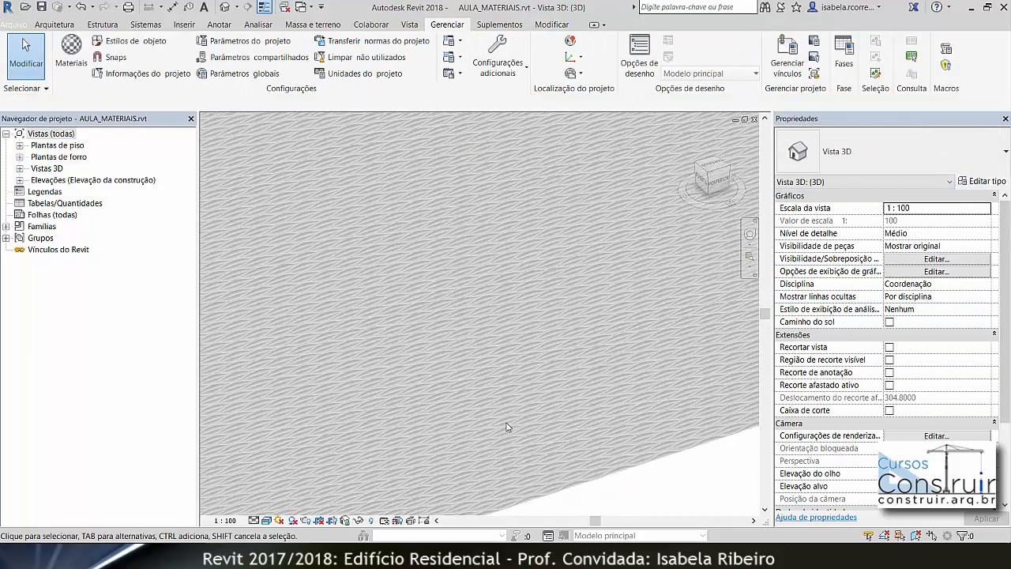
{"action": "scroll", "coordinate": [498, 418], "scroll_direction": "up", "scroll_amount": 3}
{"action": "middle_click_drag", "start_coordinate": [498, 408], "coordinate": [474, 355]}
{"action": "scroll", "coordinate": [490, 389], "scroll_direction": "up", "scroll_amount": 3}
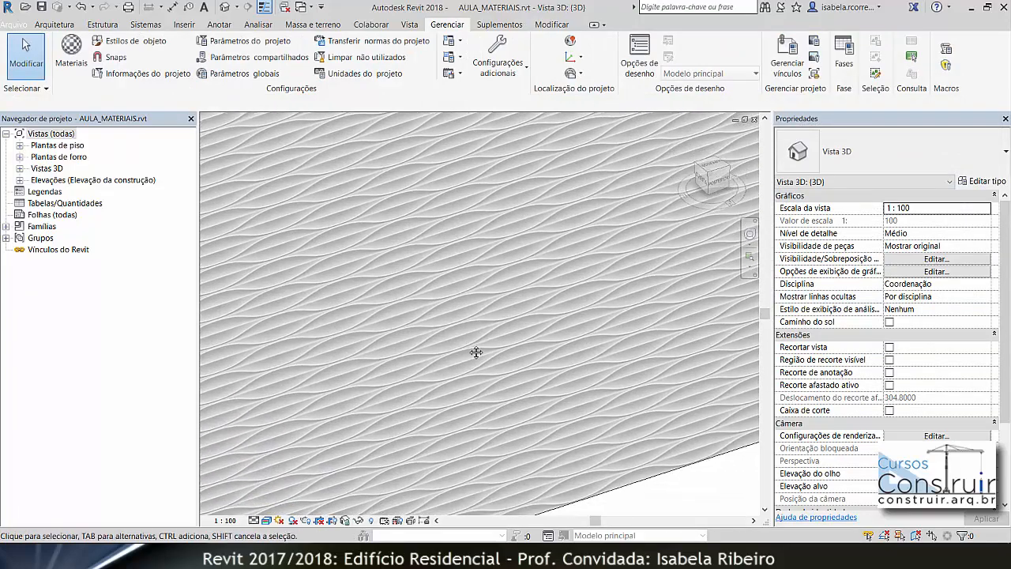
{"action": "left_click", "coordinate": [71, 49]}
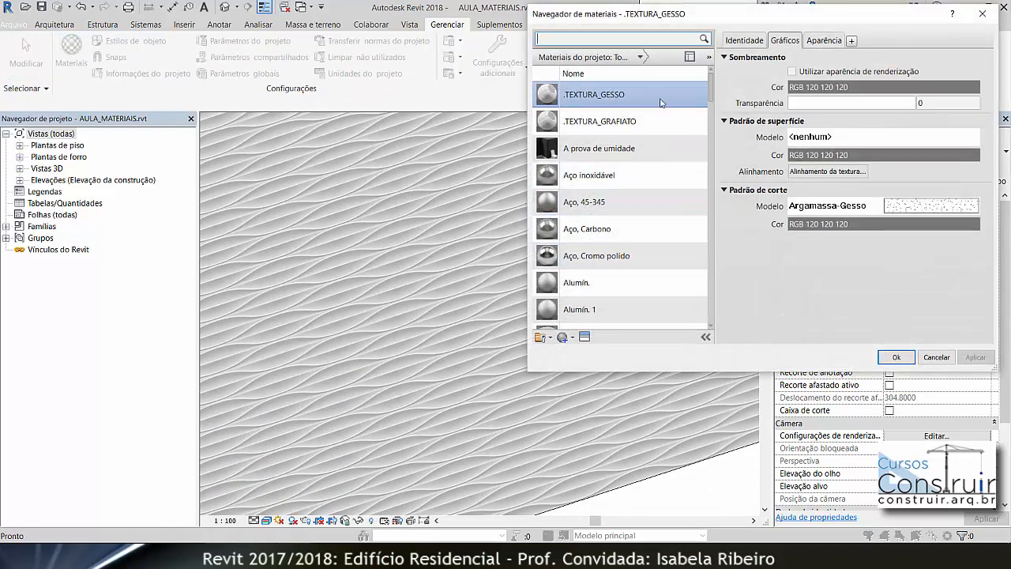
{"action": "left_click", "coordinate": [823, 40]}
{"action": "scroll", "coordinate": [932, 284], "scroll_direction": "down", "scroll_amount": 1}
{"action": "scroll", "coordinate": [934, 290], "scroll_direction": "down", "scroll_amount": 2}
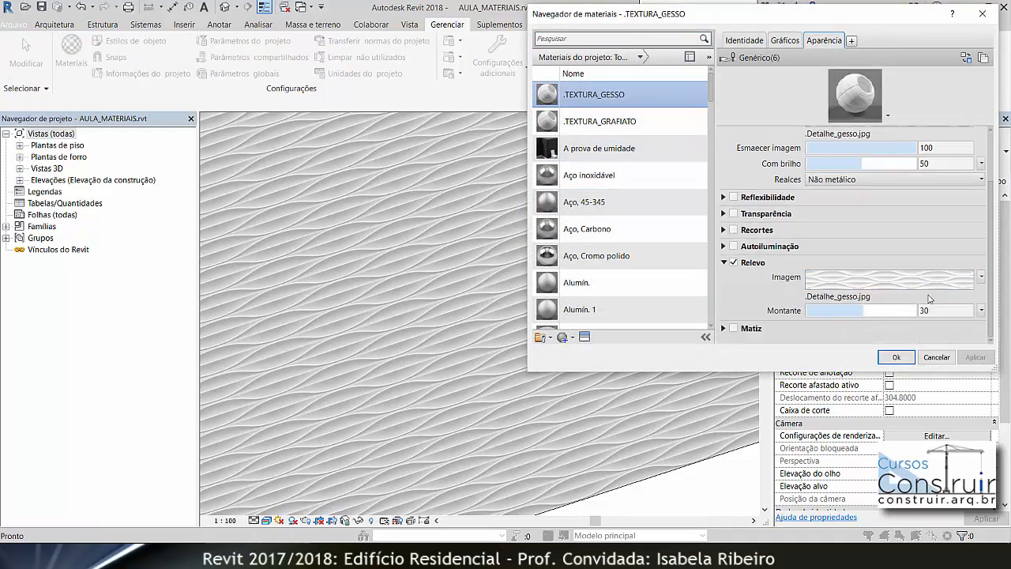
{"action": "left_click", "coordinate": [869, 309]}
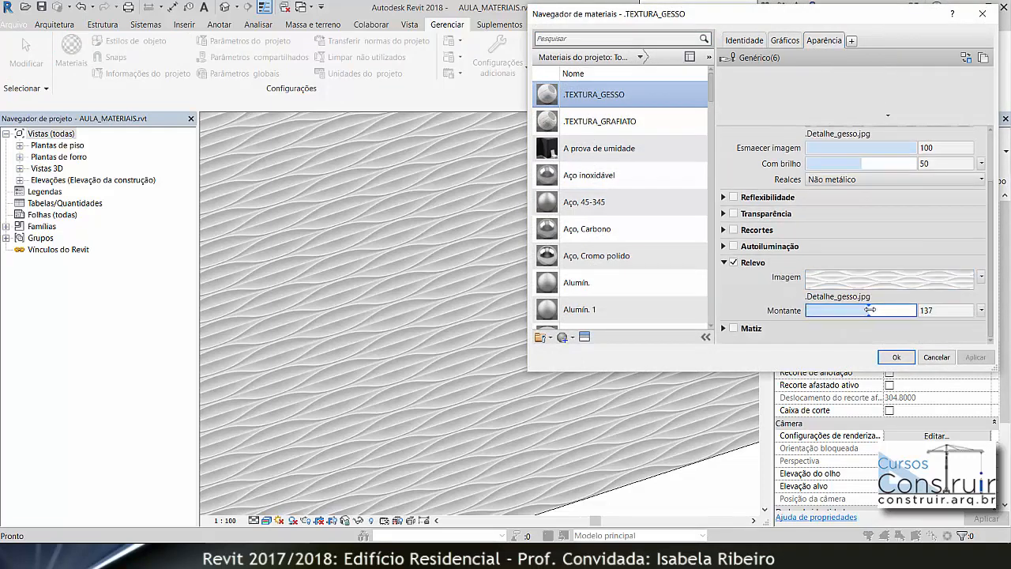
{"action": "left_click", "coordinate": [976, 357]}
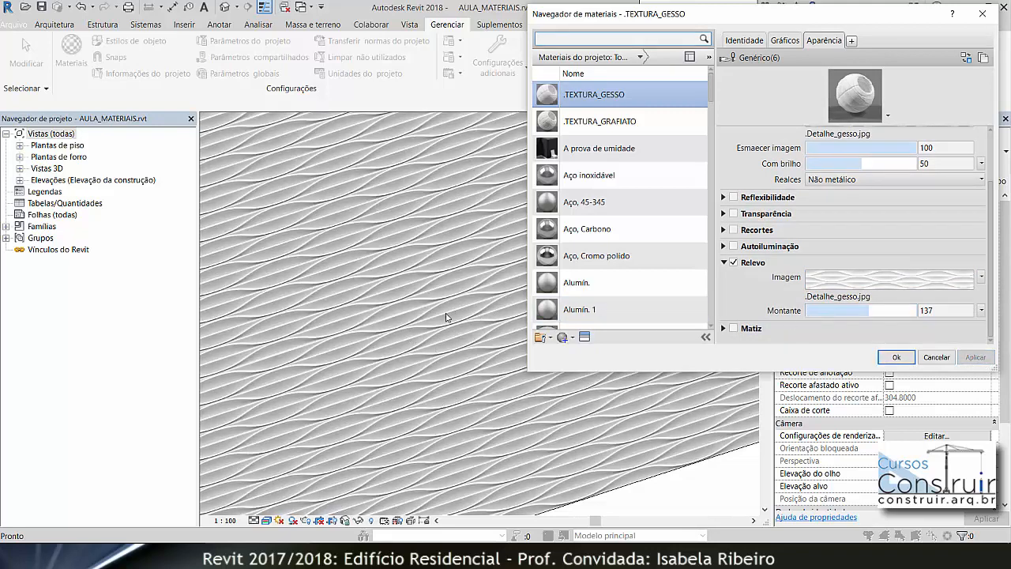
- Lower the relief amount of .TEXTURA_GESSO to 108 and accept the material changes
{"action": "scroll", "coordinate": [547, 325], "scroll_direction": "down", "scroll_amount": 1}
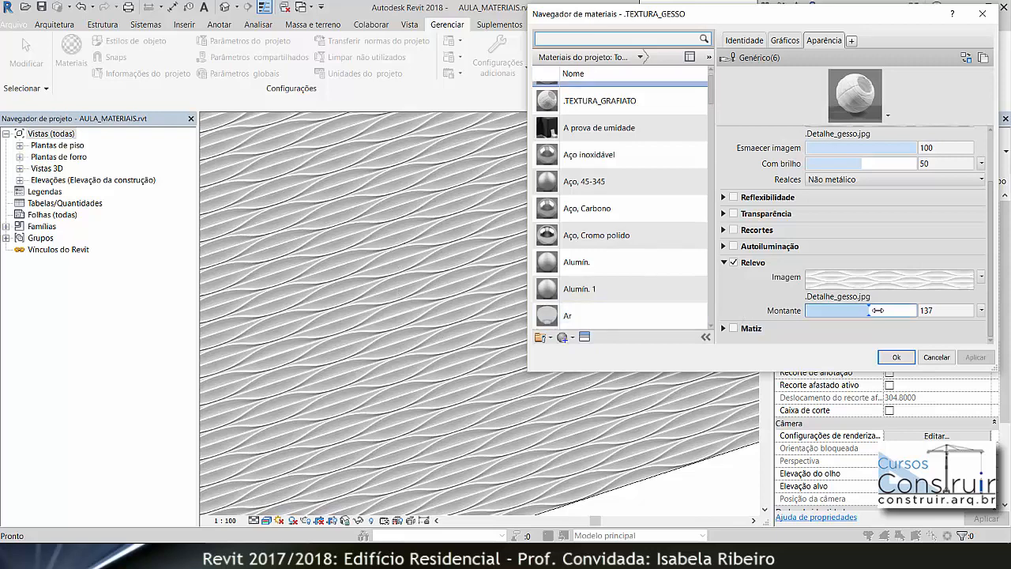
{"action": "left_click", "coordinate": [867, 310]}
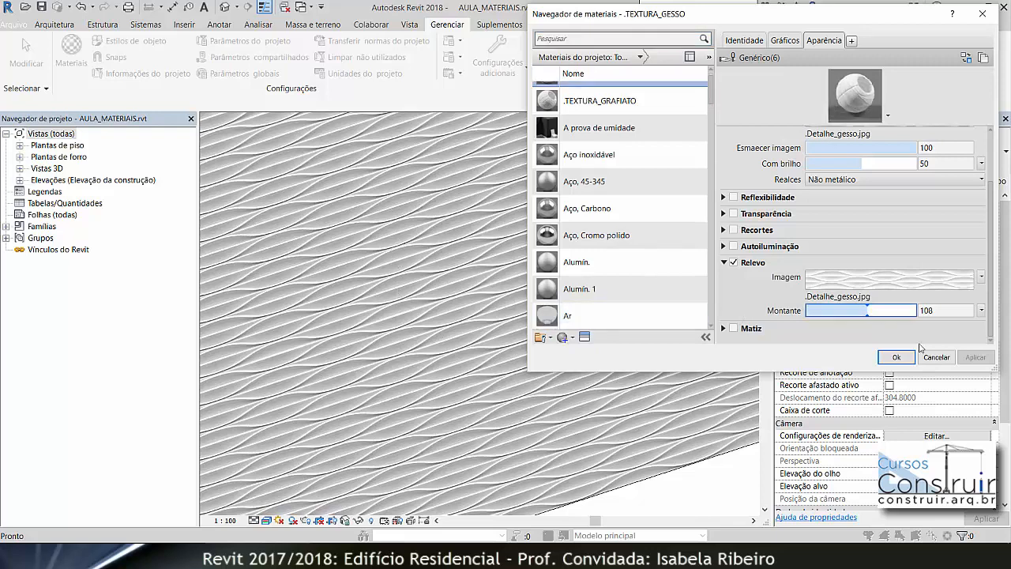
{"action": "left_click", "coordinate": [976, 358]}
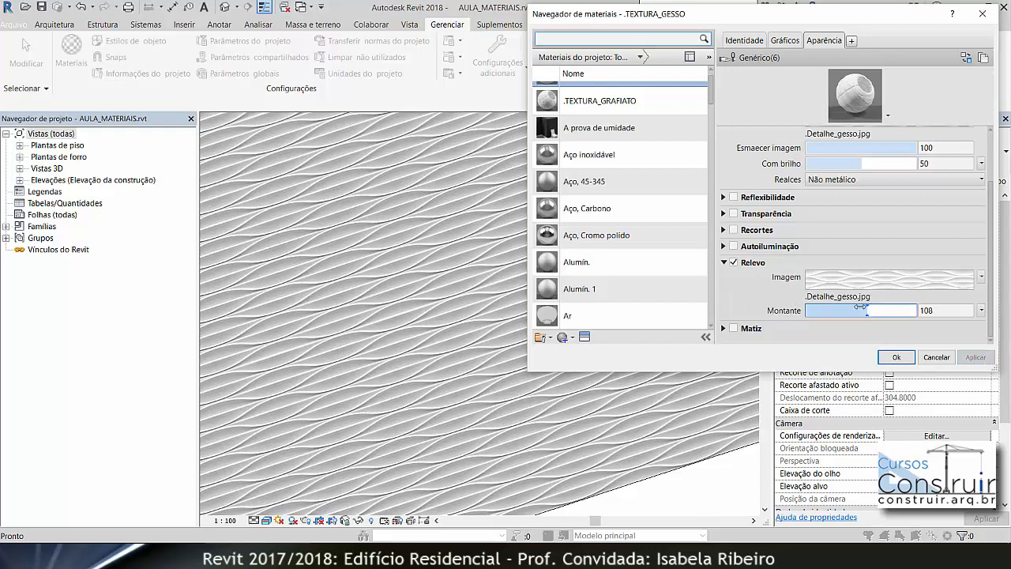
{"action": "left_click", "coordinate": [866, 310]}
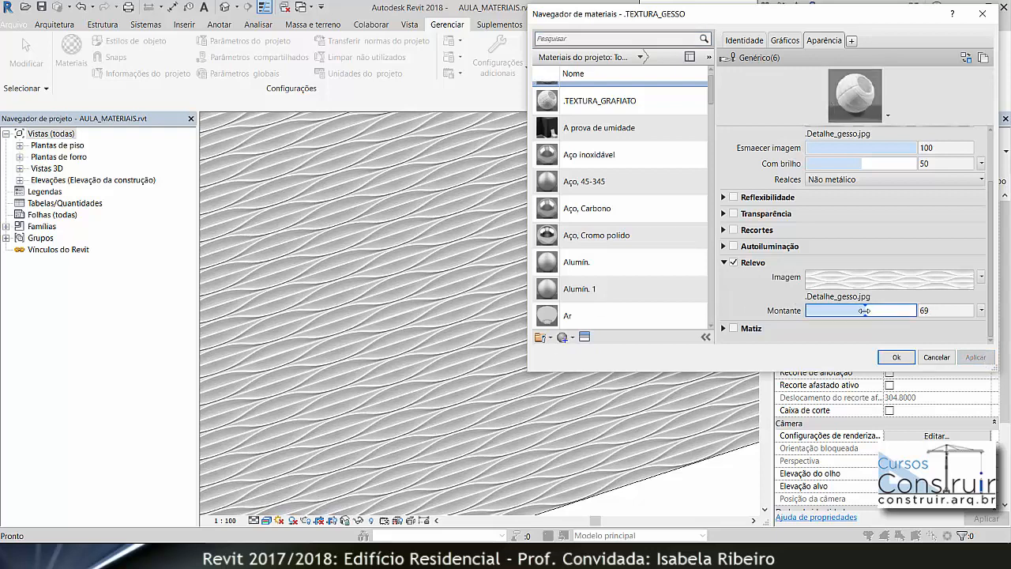
{"action": "left_click_drag", "start_coordinate": [865, 310], "coordinate": [866, 310]}
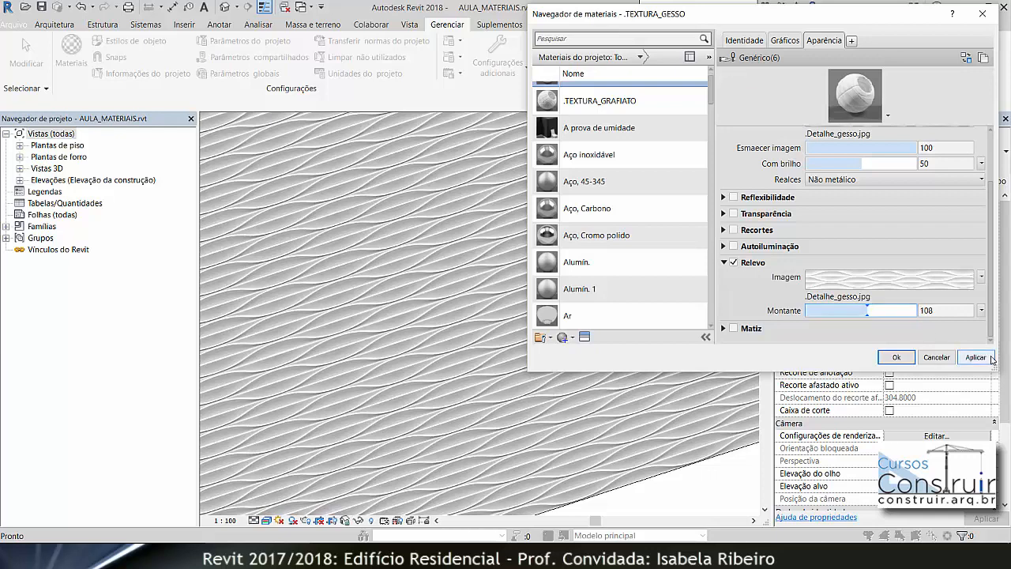
{"action": "left_click", "coordinate": [906, 359]}
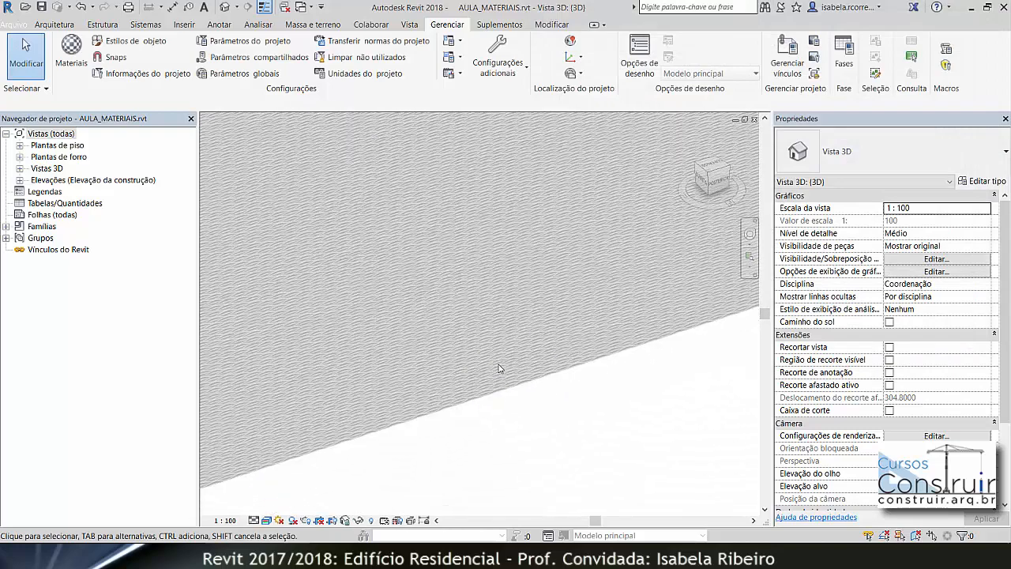
- Set the appearance image's sample size of .TEXTURA_GESSO to 1,20 m wide and 1,20 m high, and apply it to the wall
{"action": "middle_click_drag", "start_coordinate": [498, 364], "coordinate": [527, 456]}
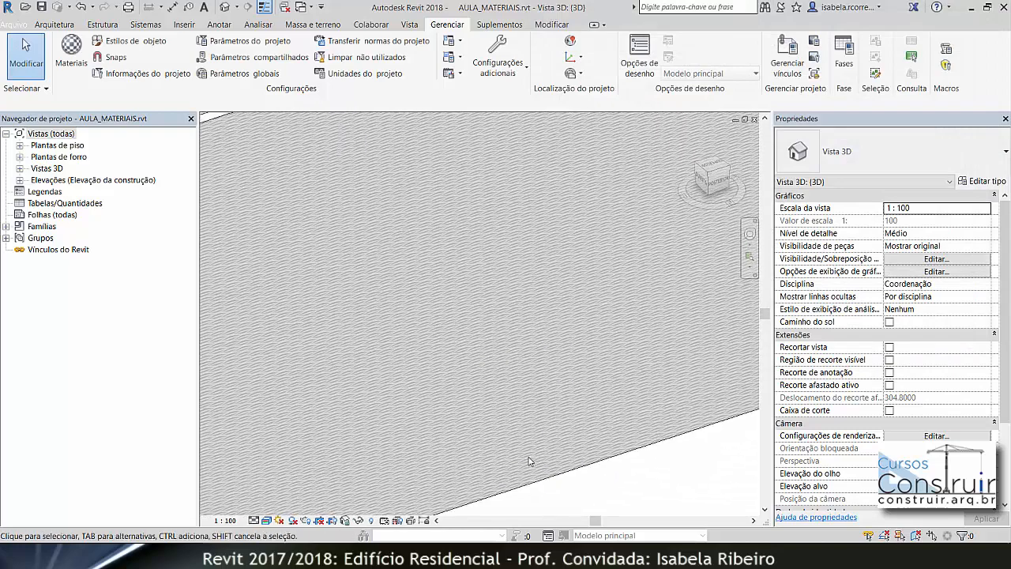
{"action": "scroll", "coordinate": [463, 367], "scroll_direction": "up", "scroll_amount": 5}
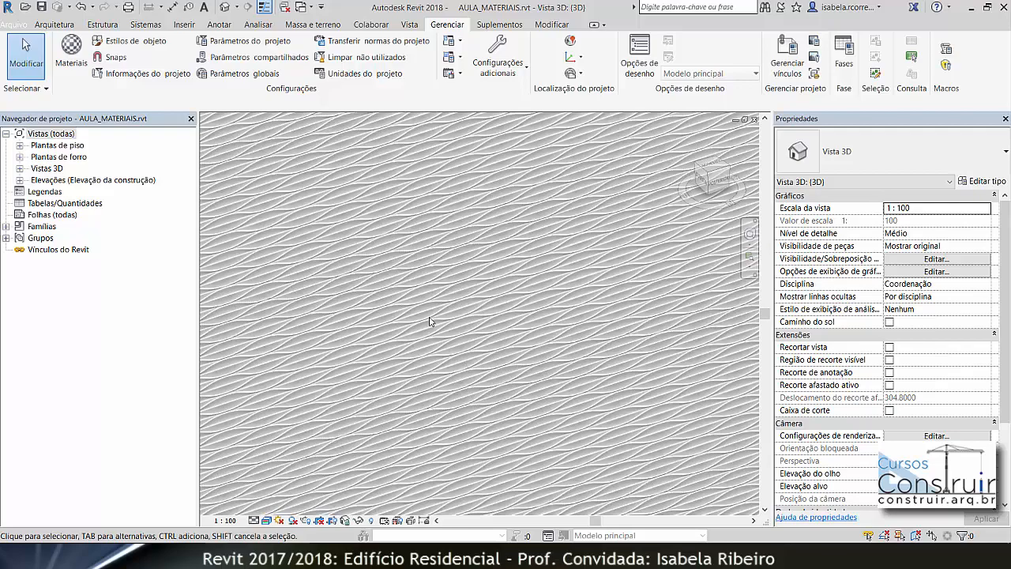
{"action": "scroll", "coordinate": [462, 314], "scroll_direction": "down", "scroll_amount": 5}
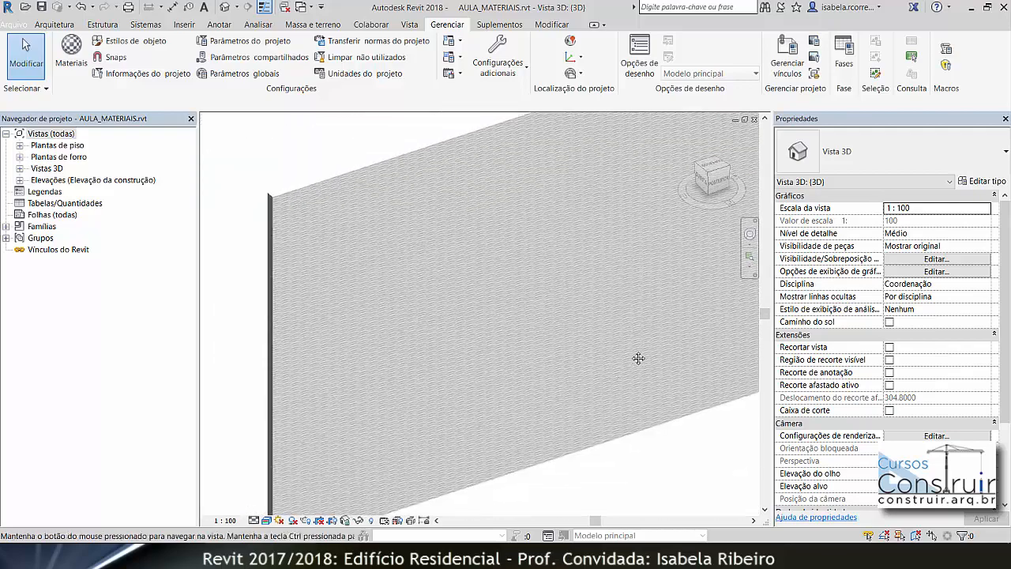
{"action": "scroll", "coordinate": [451, 417], "scroll_direction": "up", "scroll_amount": 5}
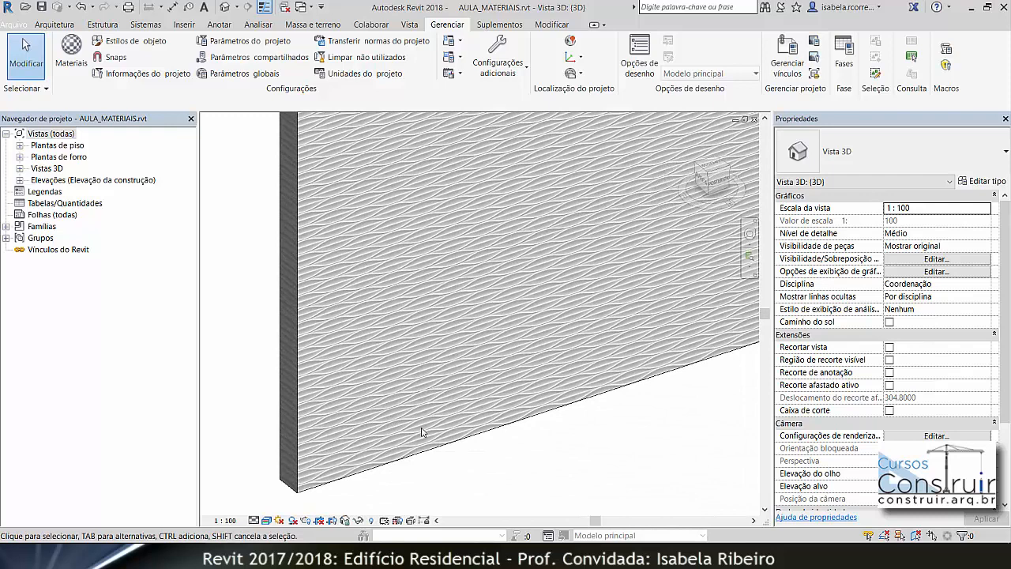
{"action": "scroll", "coordinate": [454, 396], "scroll_direction": "up", "scroll_amount": 2}
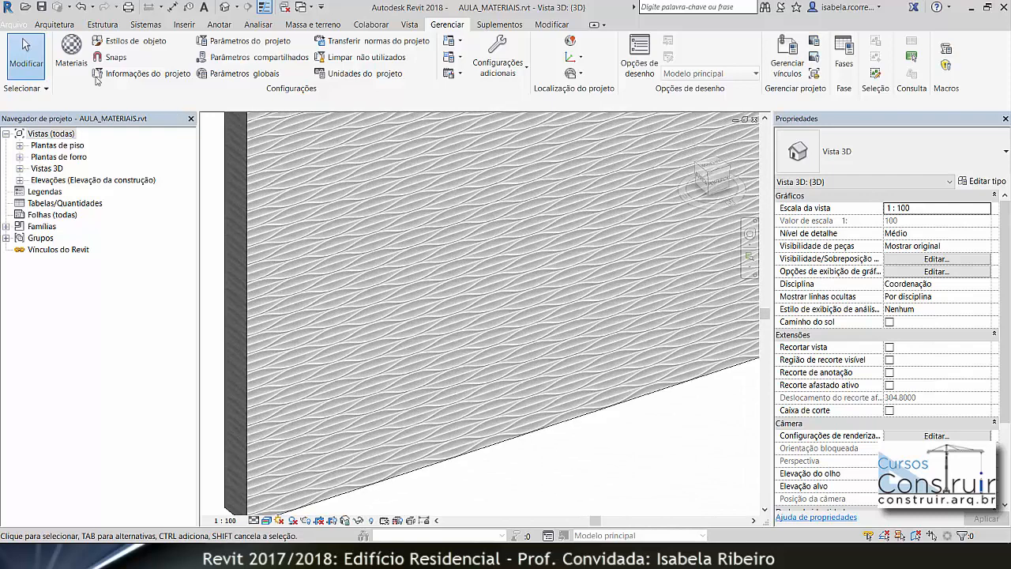
{"action": "left_click", "coordinate": [72, 65]}
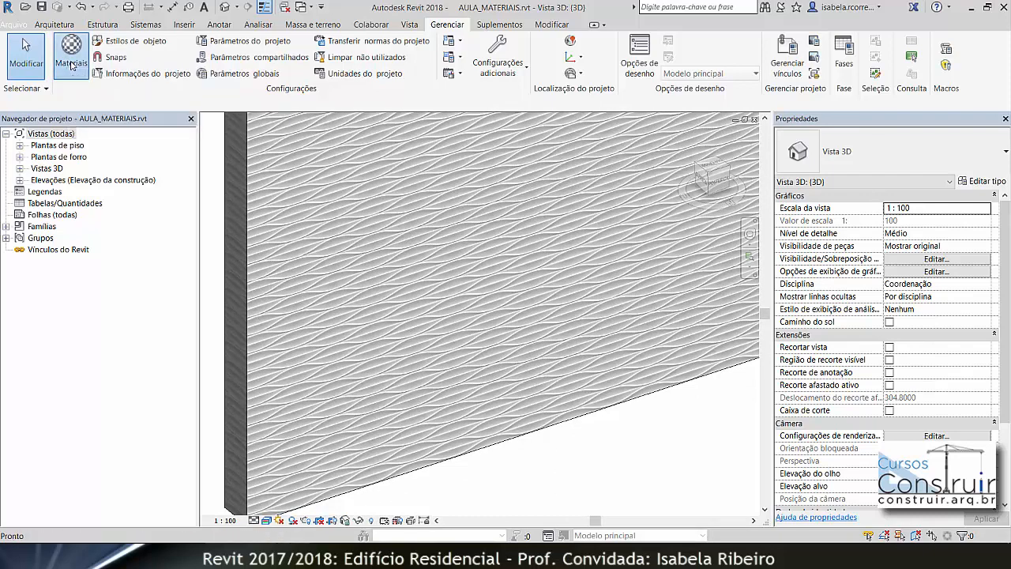
{"action": "left_click", "coordinate": [815, 45]}
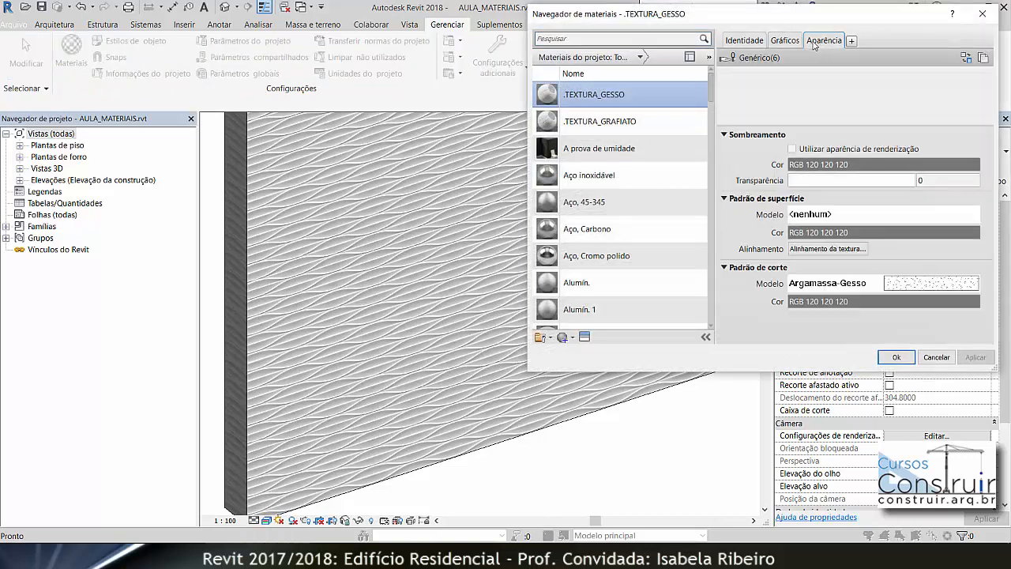
{"action": "mouse_move", "coordinate": [882, 187]}
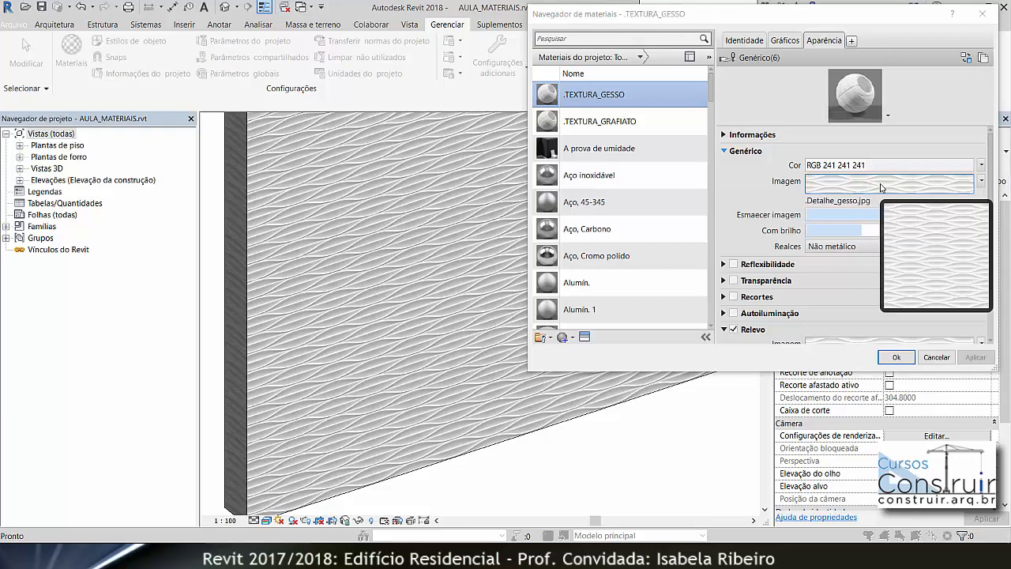
{"action": "left_click", "coordinate": [881, 183]}
{"action": "left_click", "coordinate": [443, 351]}
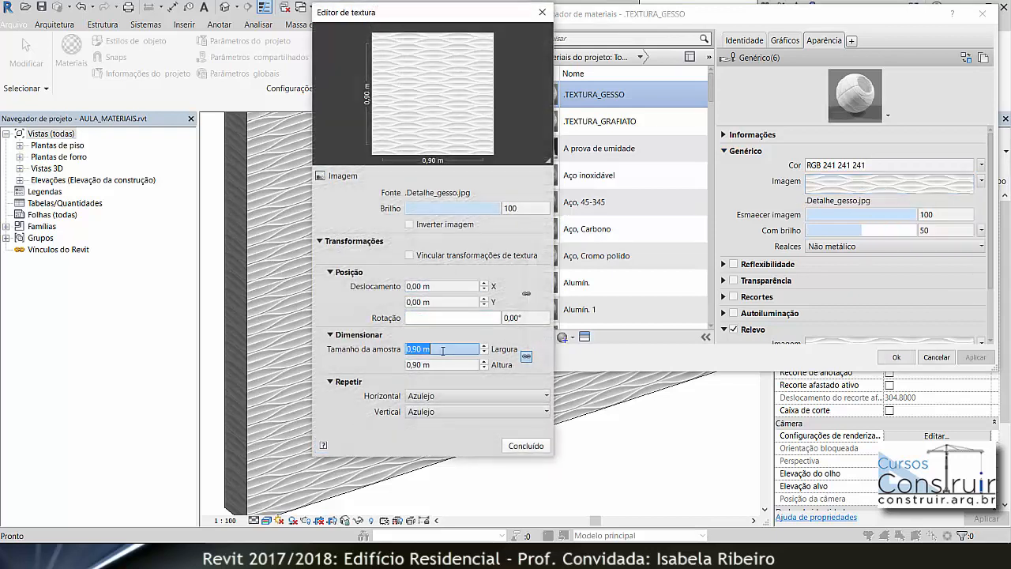
{"action": "type", "text": "1,2"}
{"action": "key", "text": "Tab"}
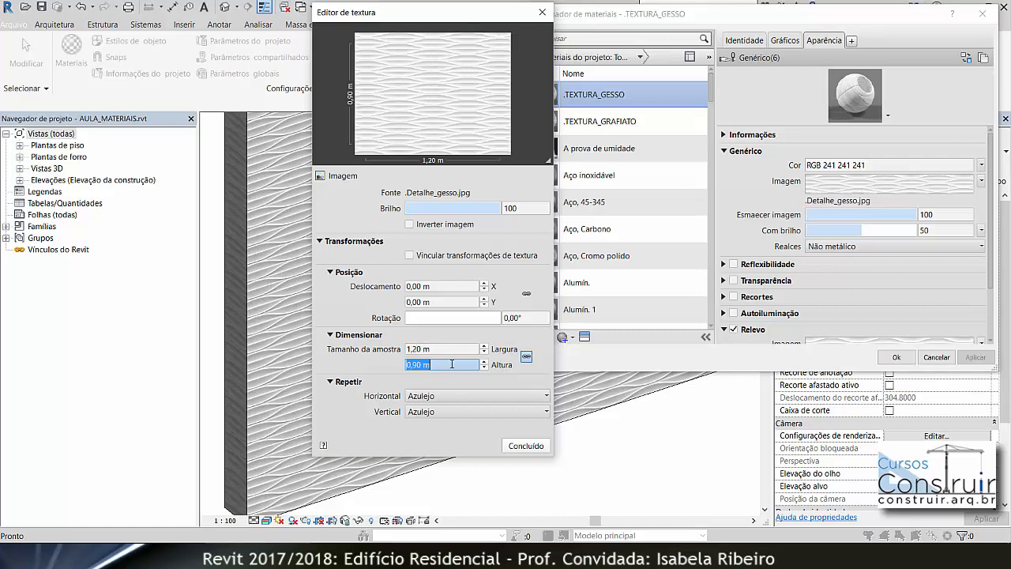
{"action": "type", "text": "1"}
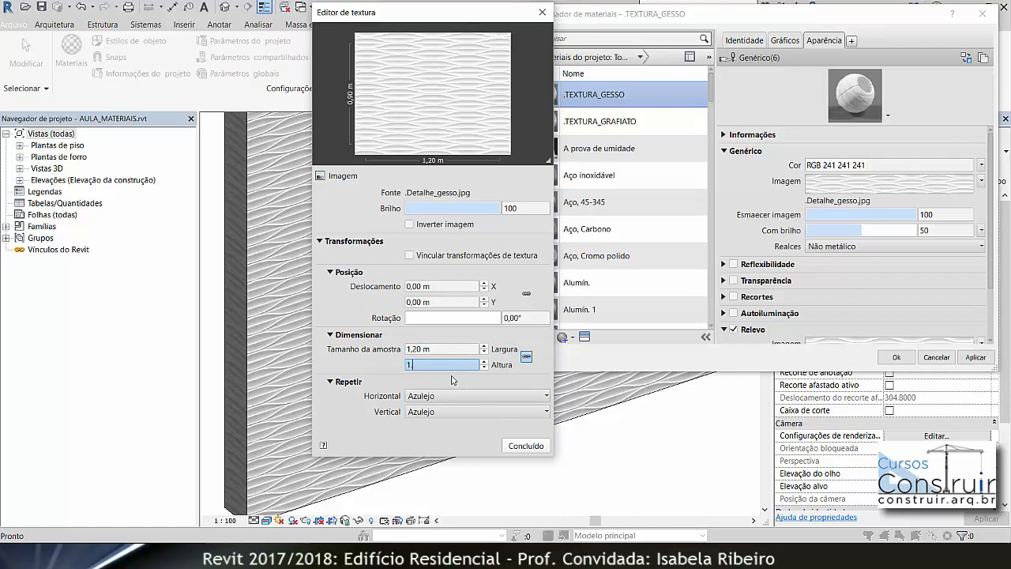
{"action": "type", "text": ",2"}
{"action": "key", "text": "shift+Tab"}
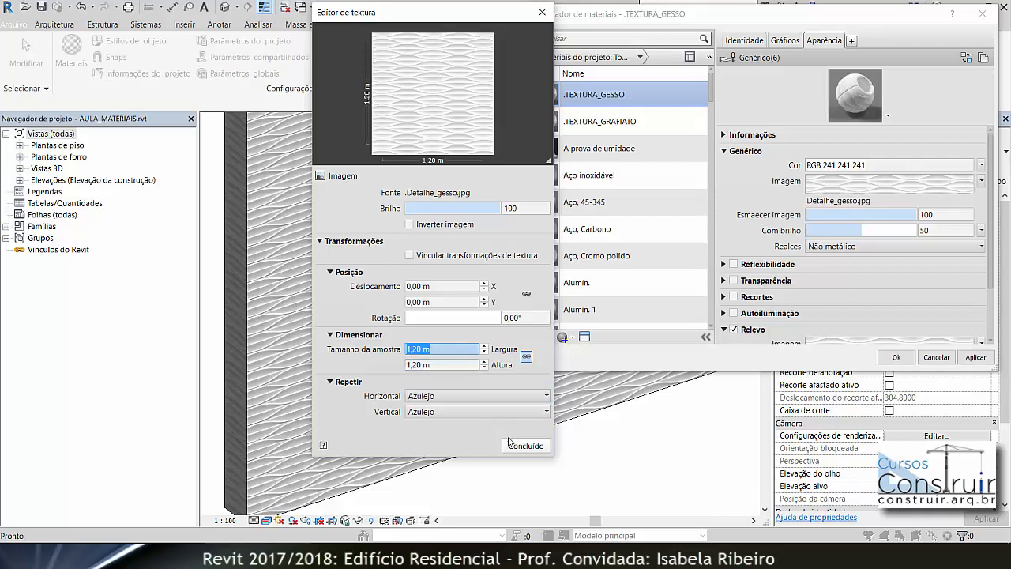
{"action": "left_click", "coordinate": [518, 445]}
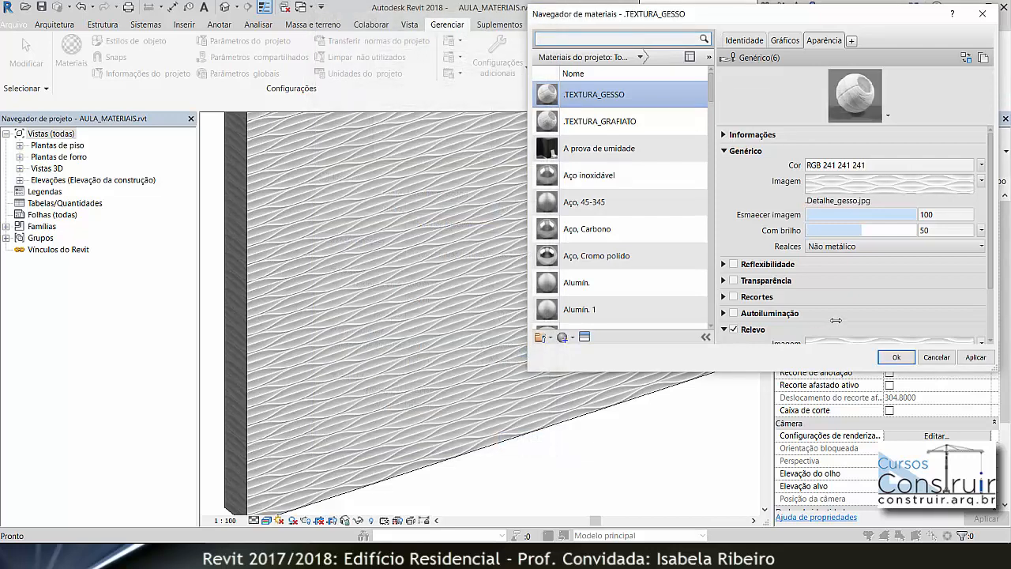
{"action": "scroll", "coordinate": [837, 319], "scroll_direction": "down", "scroll_amount": 1}
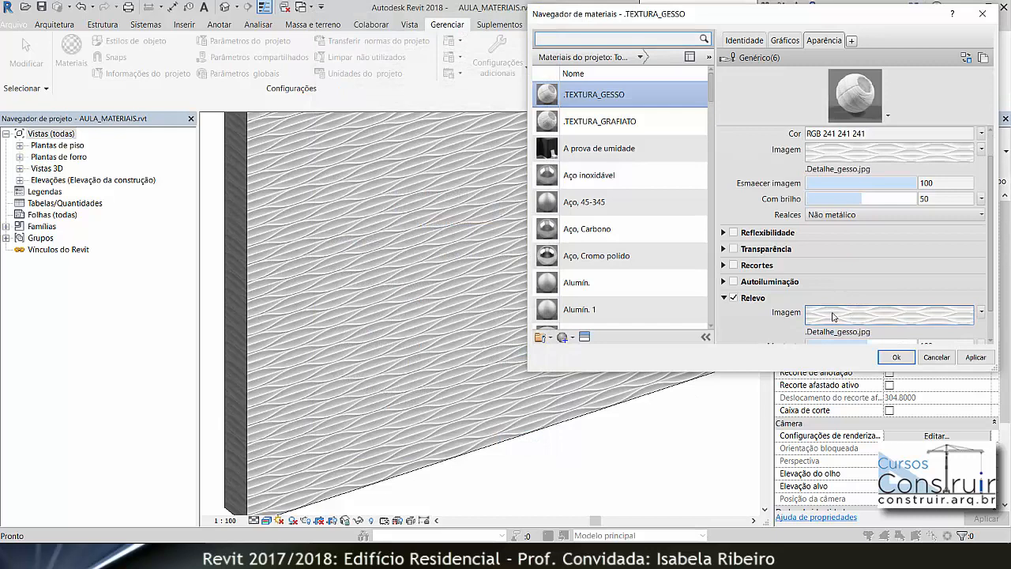
{"action": "left_click", "coordinate": [974, 358]}
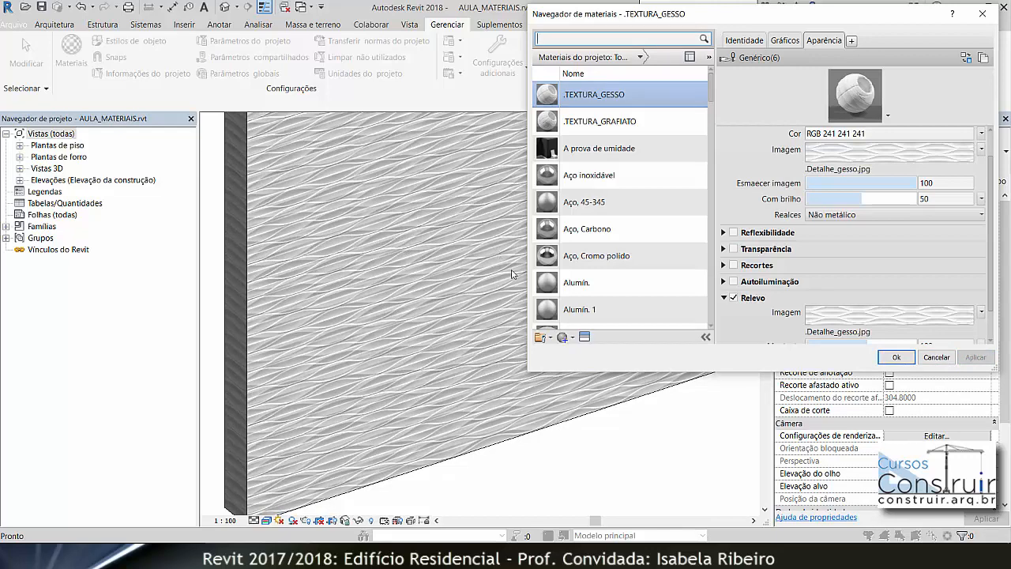
- Set the relief image's sample size of .TEXTURA_GESSO to 1,20 m wide and 1,20 m high, and accept the material changes
{"action": "left_click", "coordinate": [854, 324]}
{"action": "left_click", "coordinate": [460, 349]}
{"action": "type", "text": "1,2"}
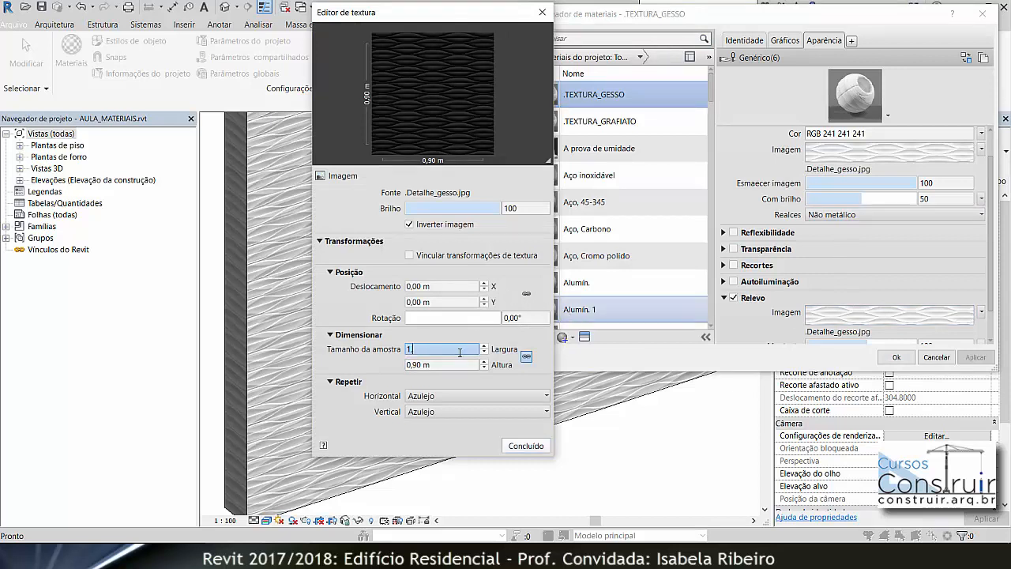
{"action": "key", "text": "Tab"}
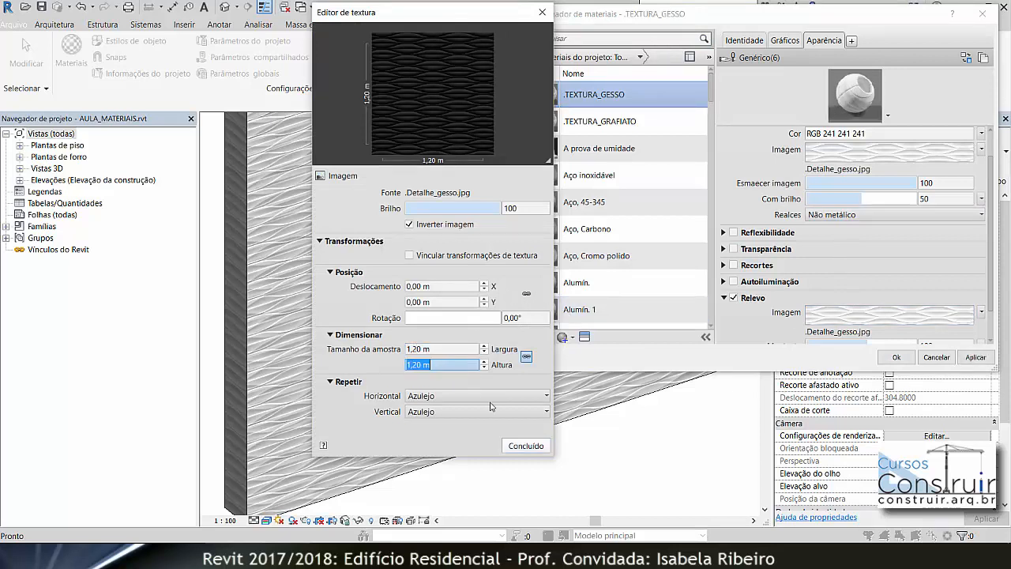
{"action": "left_click", "coordinate": [526, 445]}
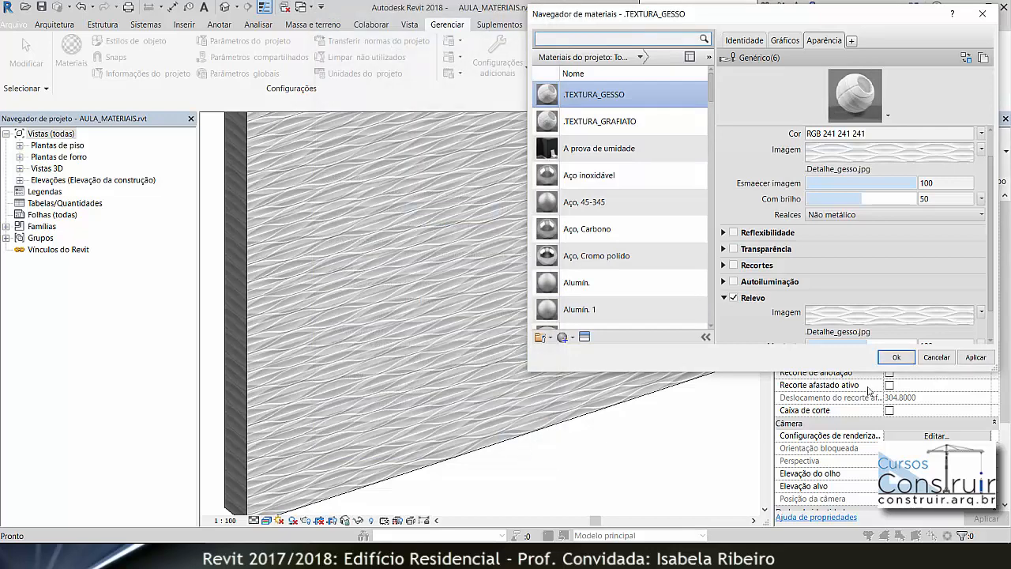
{"action": "left_click", "coordinate": [978, 359]}
{"action": "left_click", "coordinate": [892, 358]}
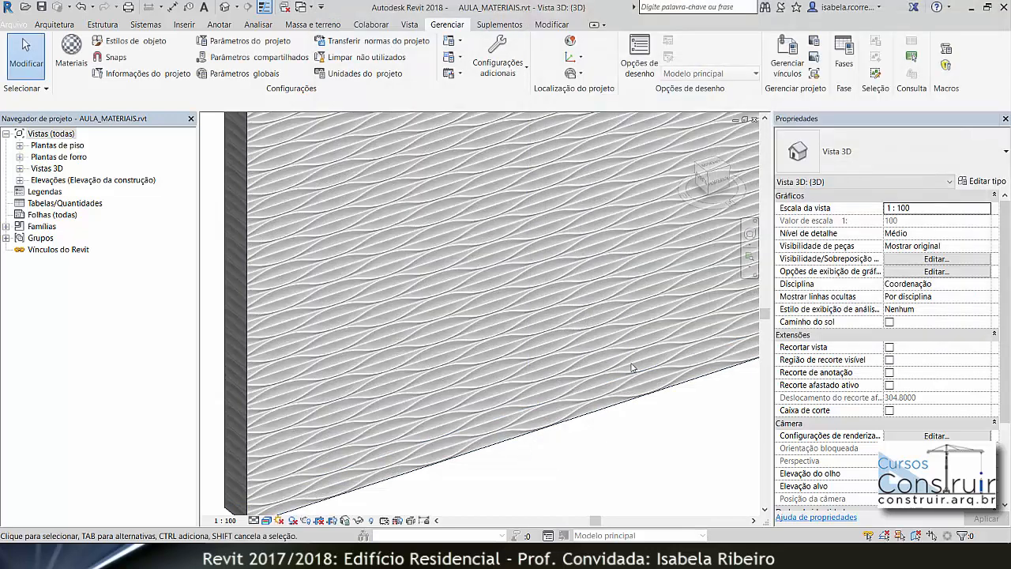
- Examine the plaster pattern's scale and relief on the test wall, both up close and from farther away
{"action": "scroll", "coordinate": [611, 363], "scroll_direction": "down", "scroll_amount": 6}
{"action": "middle_click_drag", "start_coordinate": [589, 365], "coordinate": [463, 418]}
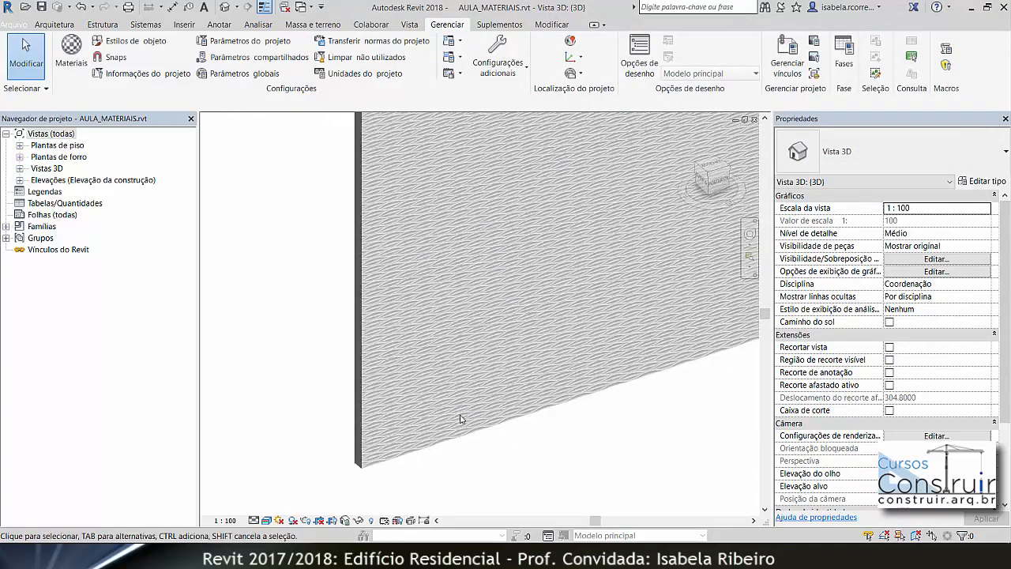
{"action": "scroll", "coordinate": [398, 356], "scroll_direction": "up", "scroll_amount": 6}
{"action": "scroll", "coordinate": [399, 355], "scroll_direction": "down", "scroll_amount": 5}
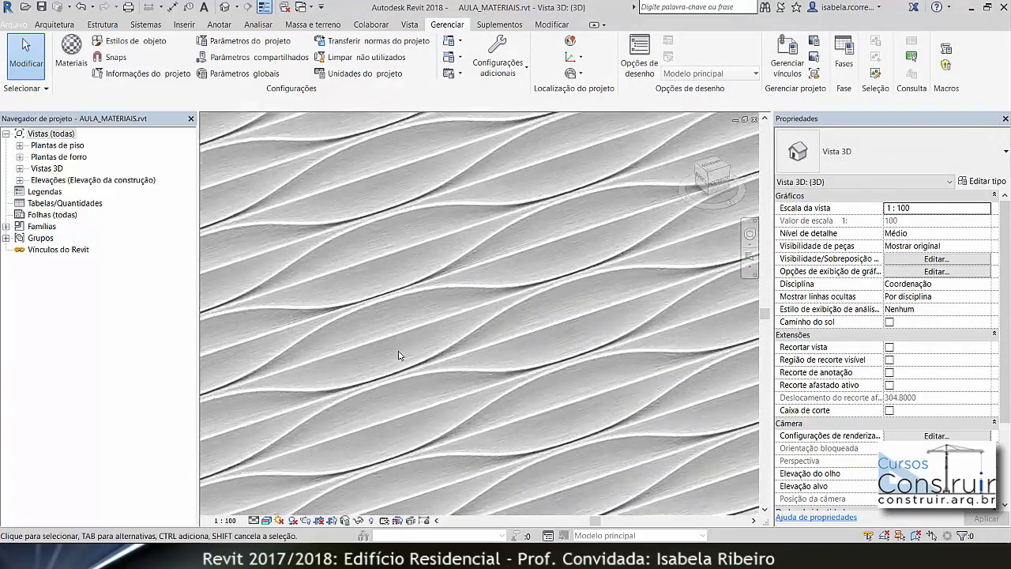
{"action": "scroll", "coordinate": [398, 355], "scroll_direction": "down", "scroll_amount": 4}
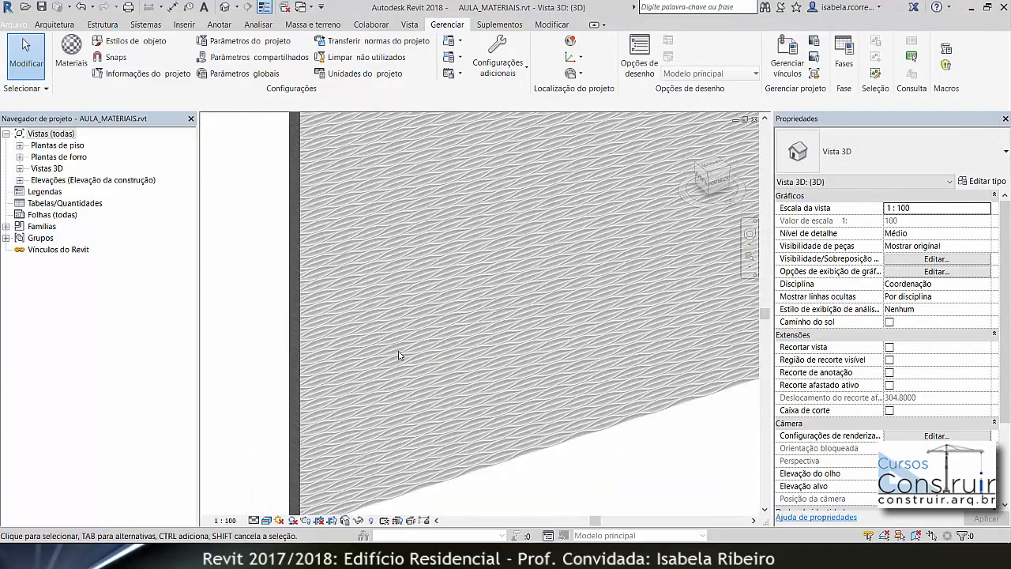
{"action": "scroll", "coordinate": [423, 288], "scroll_direction": "up", "scroll_amount": 2}
{"action": "scroll", "coordinate": [332, 374], "scroll_direction": "down", "scroll_amount": 3}
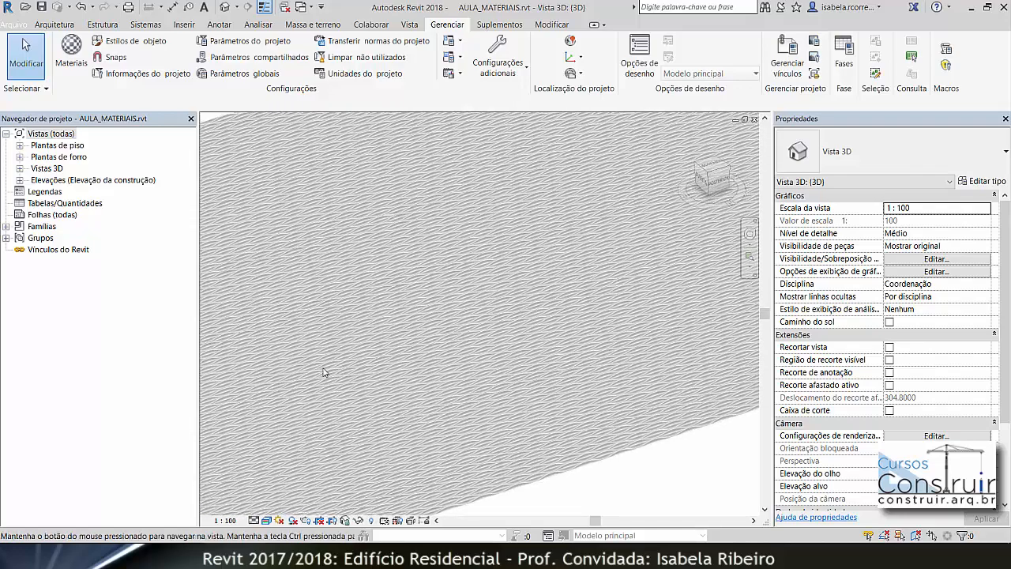
{"action": "middle_click_drag", "start_coordinate": [311, 363], "coordinate": [307, 360]}
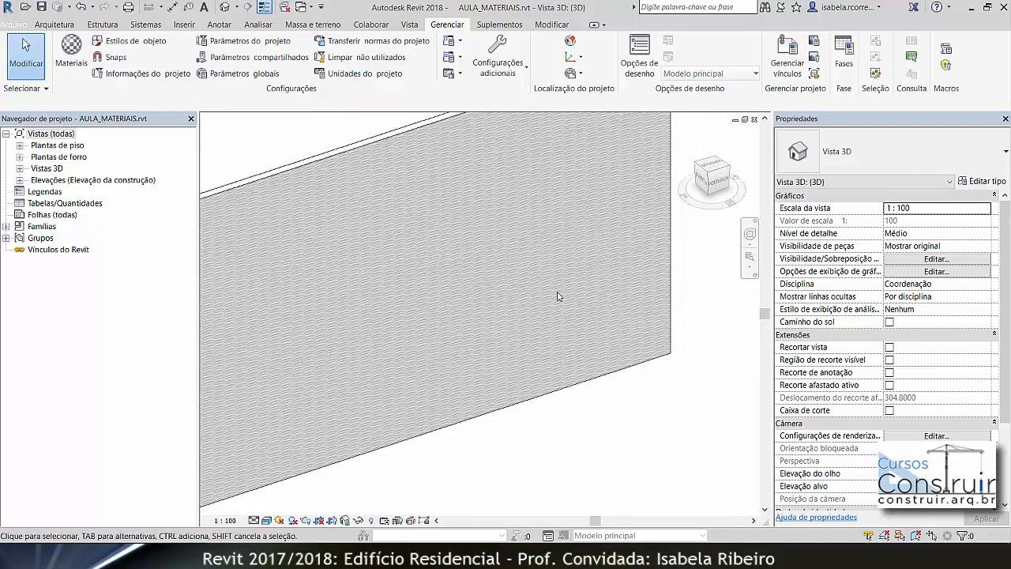
{"action": "scroll", "coordinate": [624, 338], "scroll_direction": "up", "scroll_amount": 4}
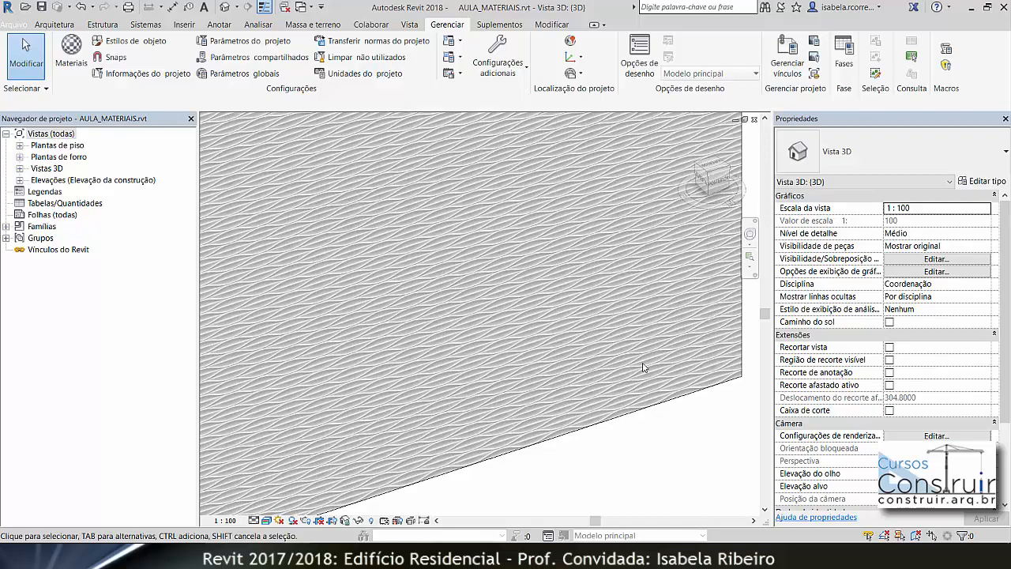
{"action": "scroll", "coordinate": [569, 325], "scroll_direction": "down", "scroll_amount": 3}
{"action": "middle_click_drag", "start_coordinate": [487, 286], "coordinate": [605, 371]}
{"action": "scroll", "coordinate": [573, 355], "scroll_direction": "down", "scroll_amount": 1}
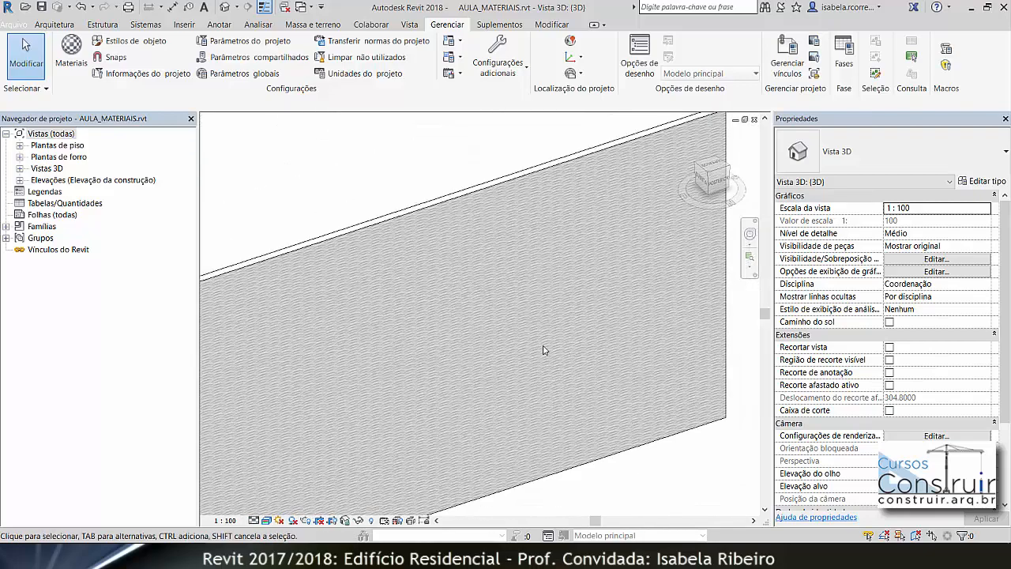